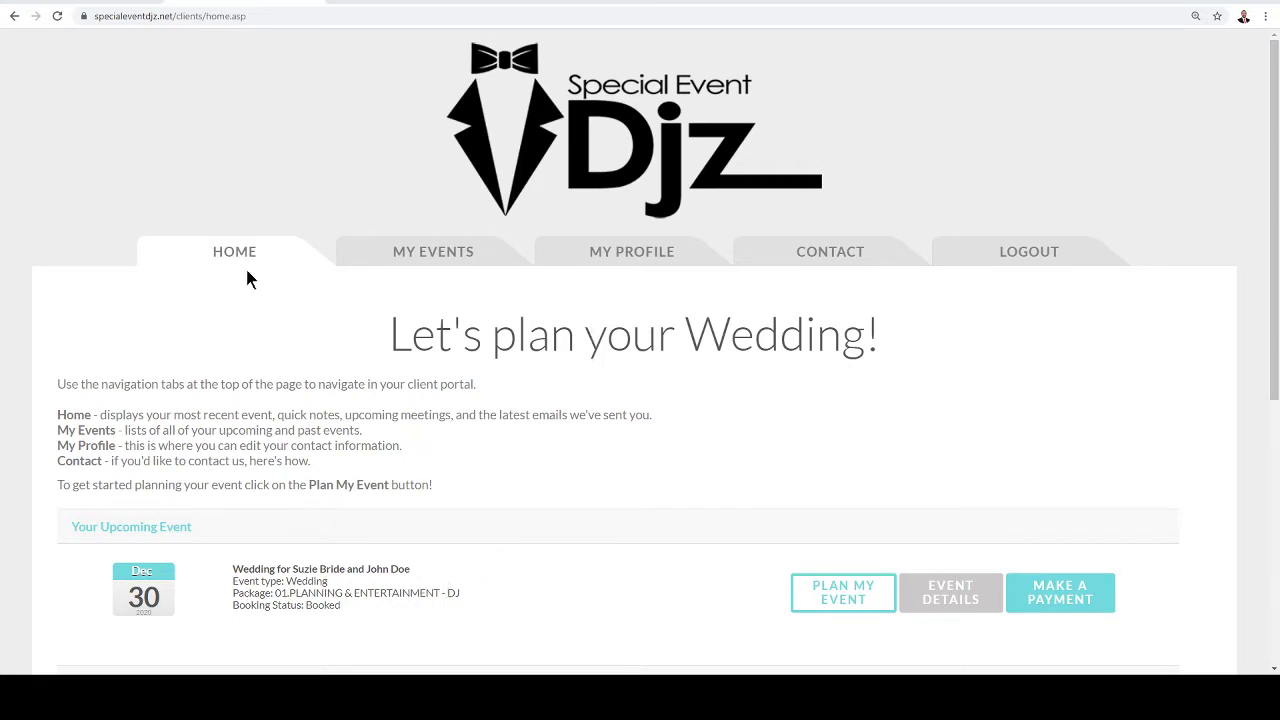
Step: Review the portal home page's upcoming event, countdown, latest emails and upcoming meetings sections
scroll(556, 470, "down", 1)
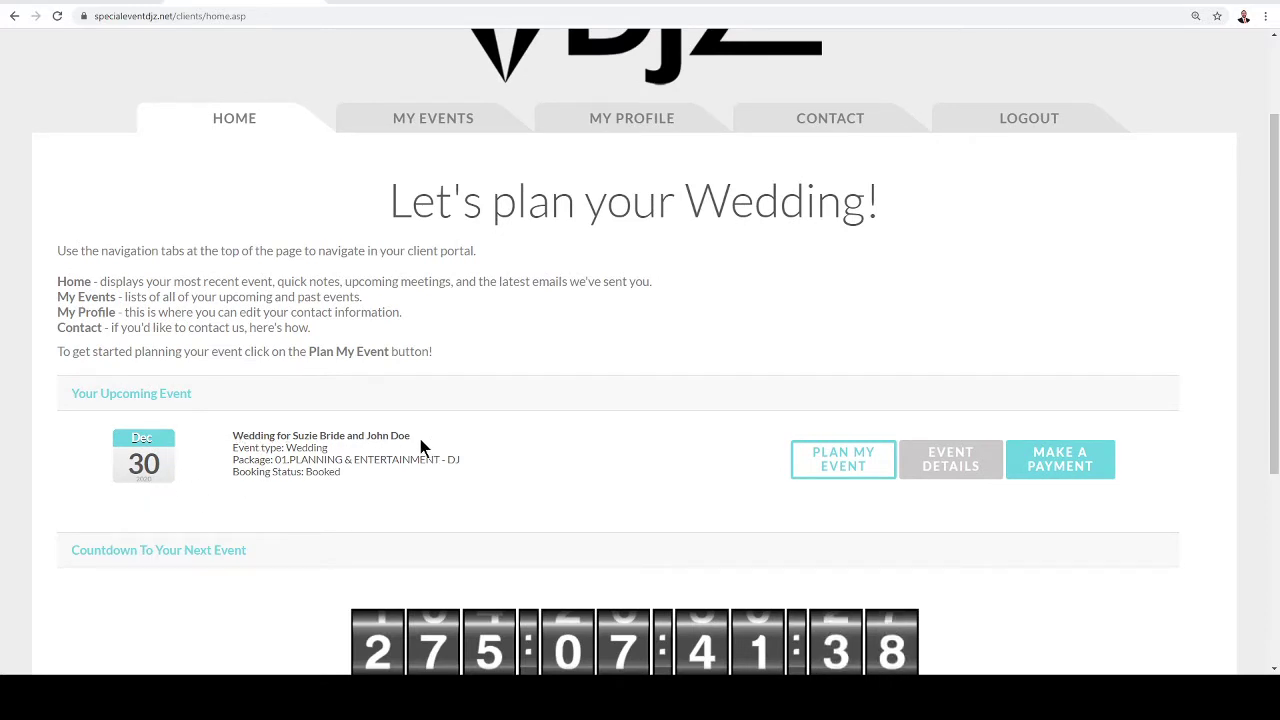
scroll(420, 440, "down", 1)
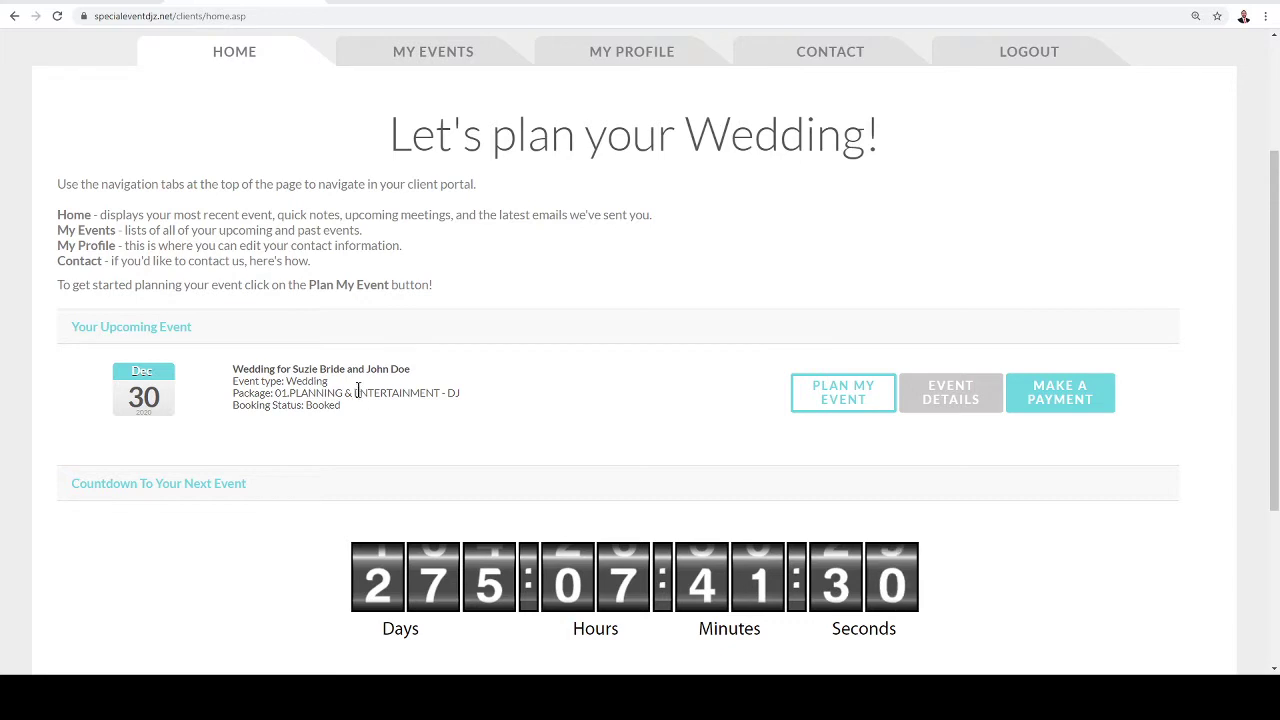
scroll(717, 423, "down", 2)
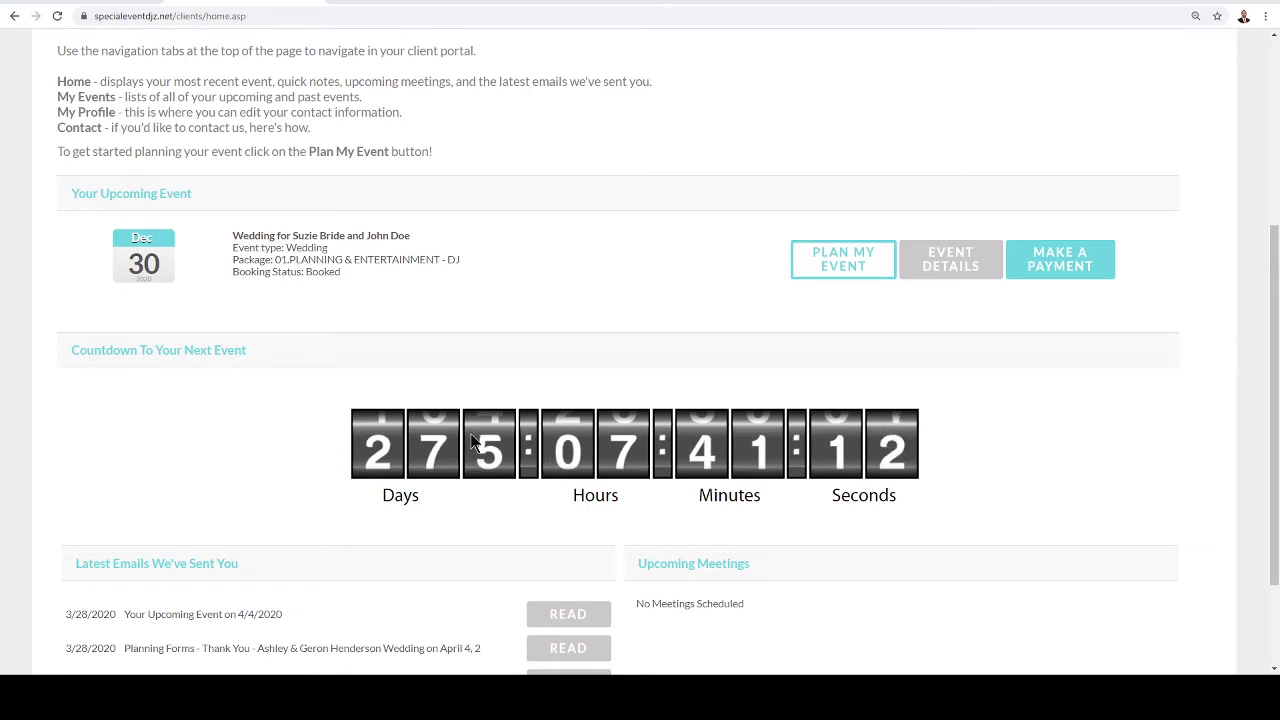
scroll(472, 440, "down", 2)
scroll(472, 440, "up", 1)
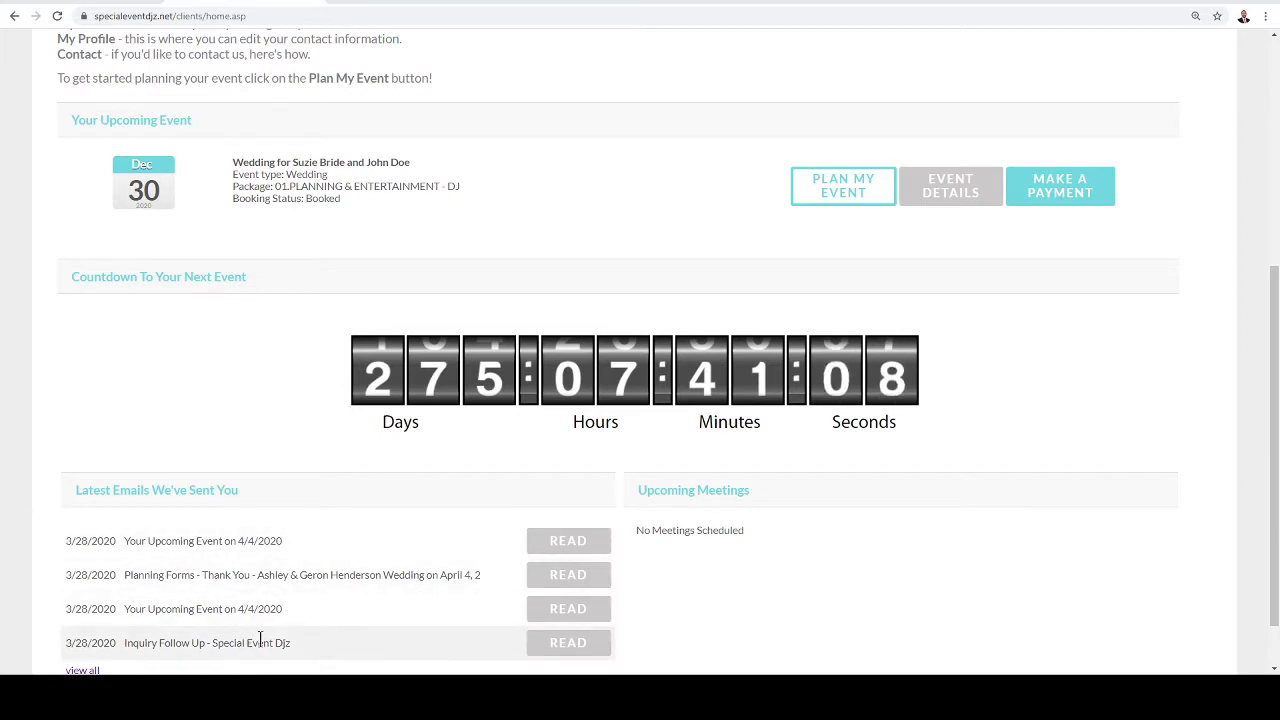
scroll(505, 535, "down", 1)
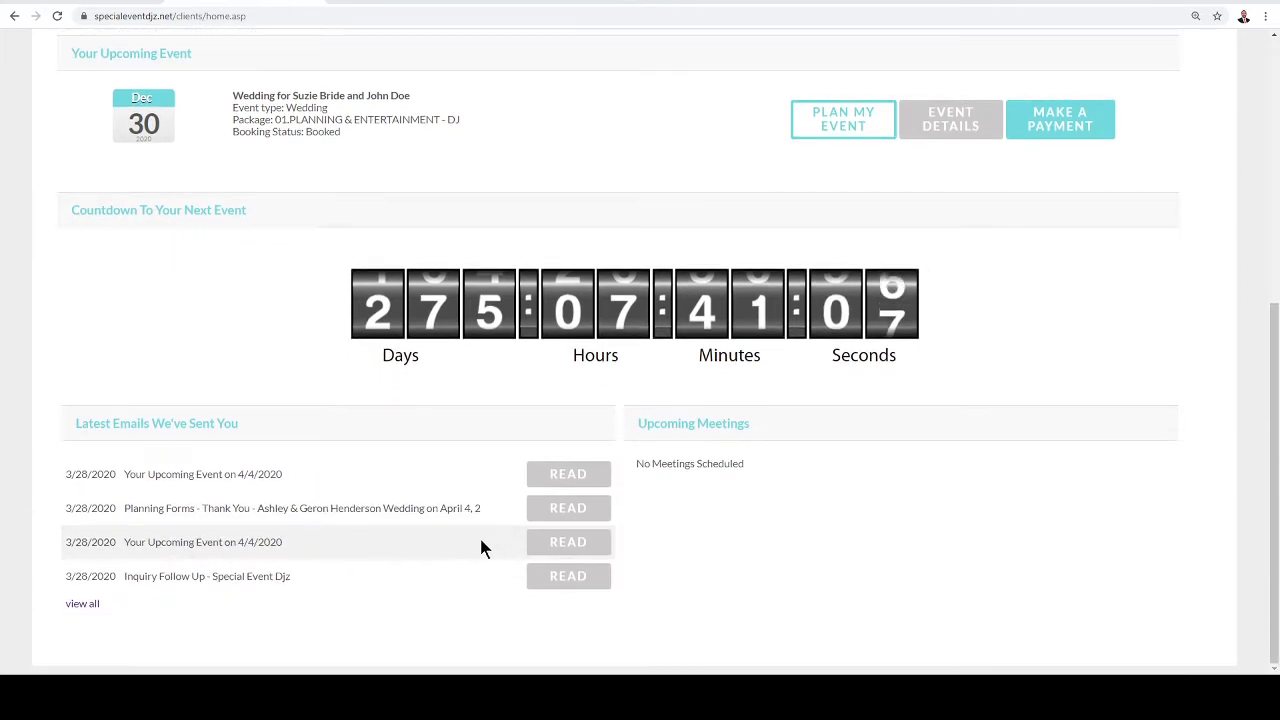
Step: View the full email message history and return to the portal home page
left_click(82, 605)
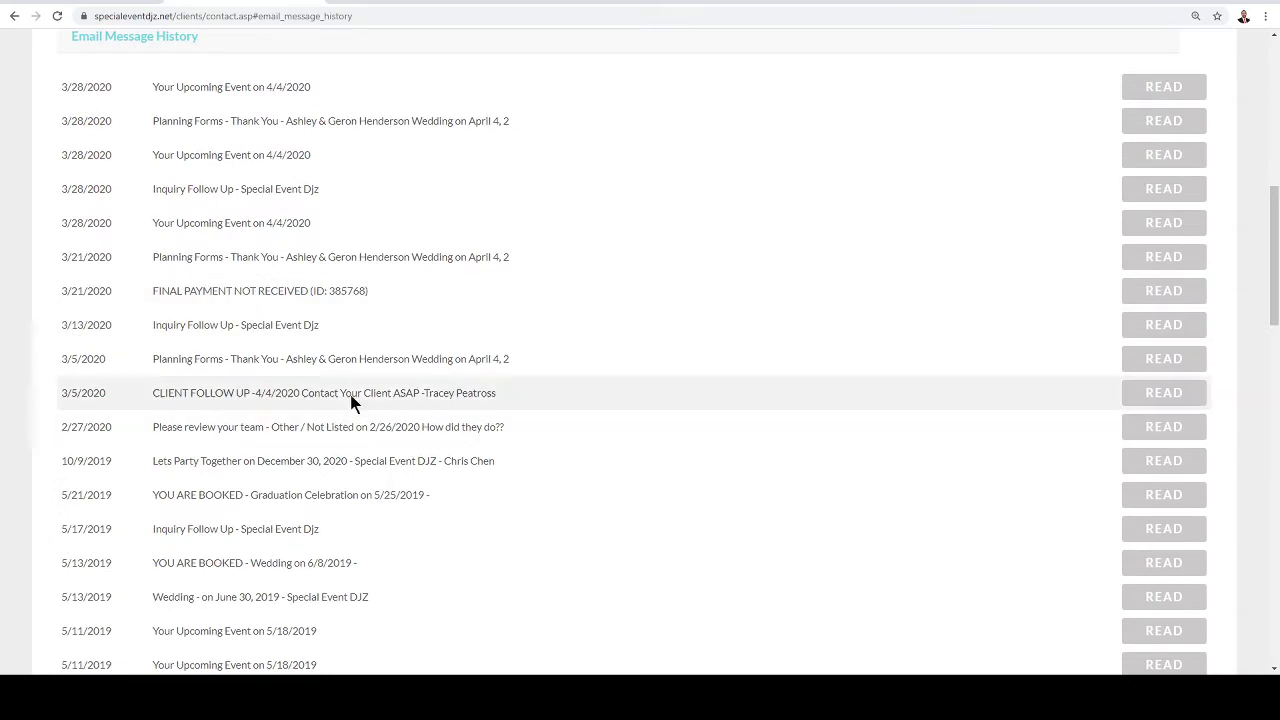
left_click(14, 16)
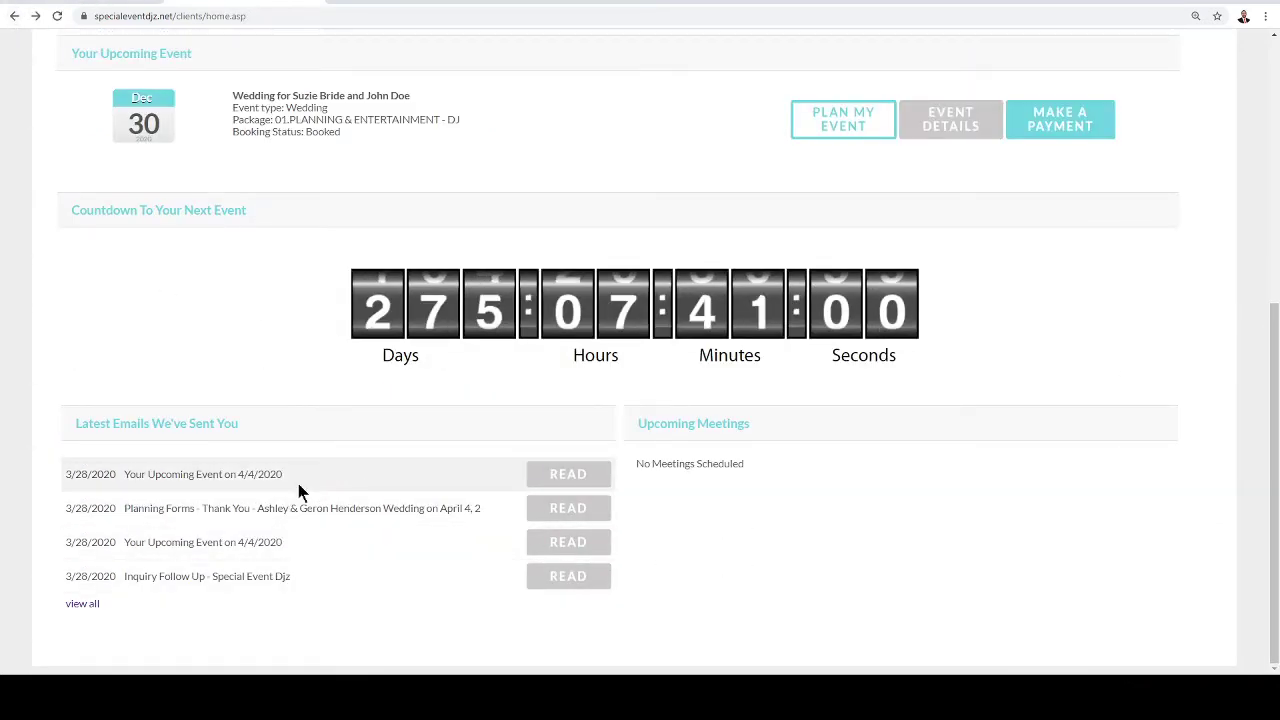
scroll(384, 455, "up", 1)
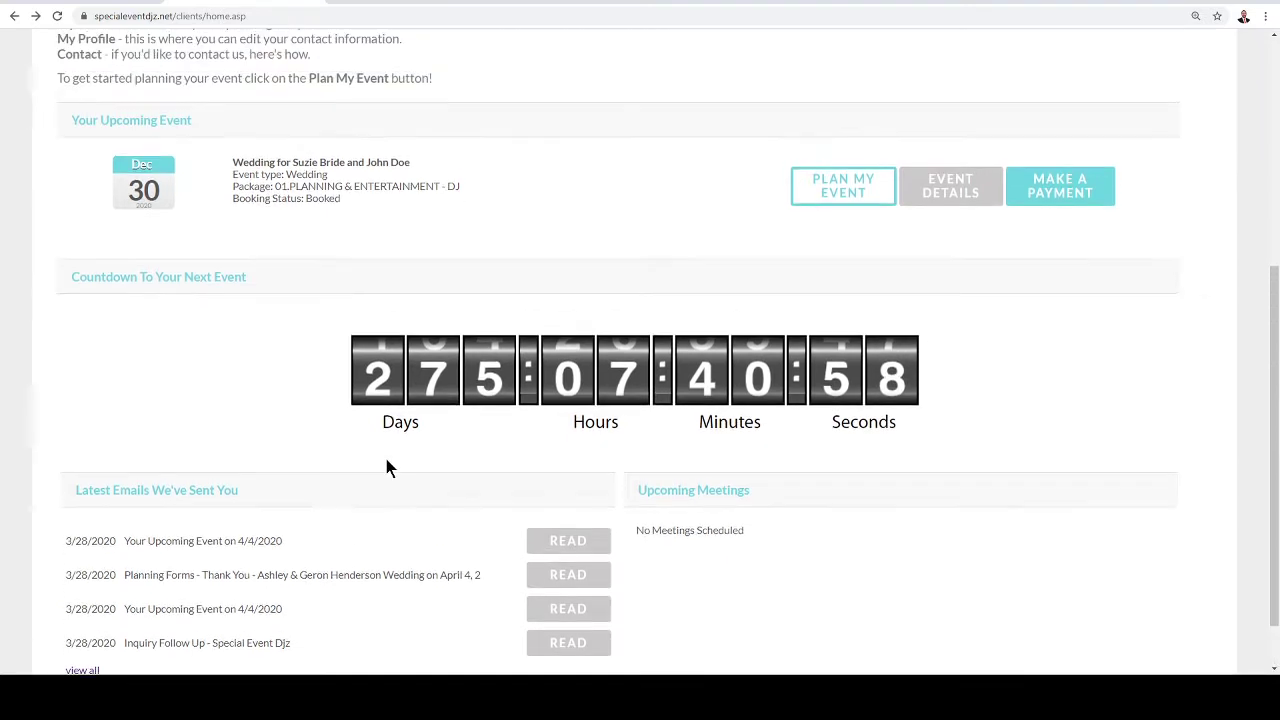
scroll(436, 518, "up", 3)
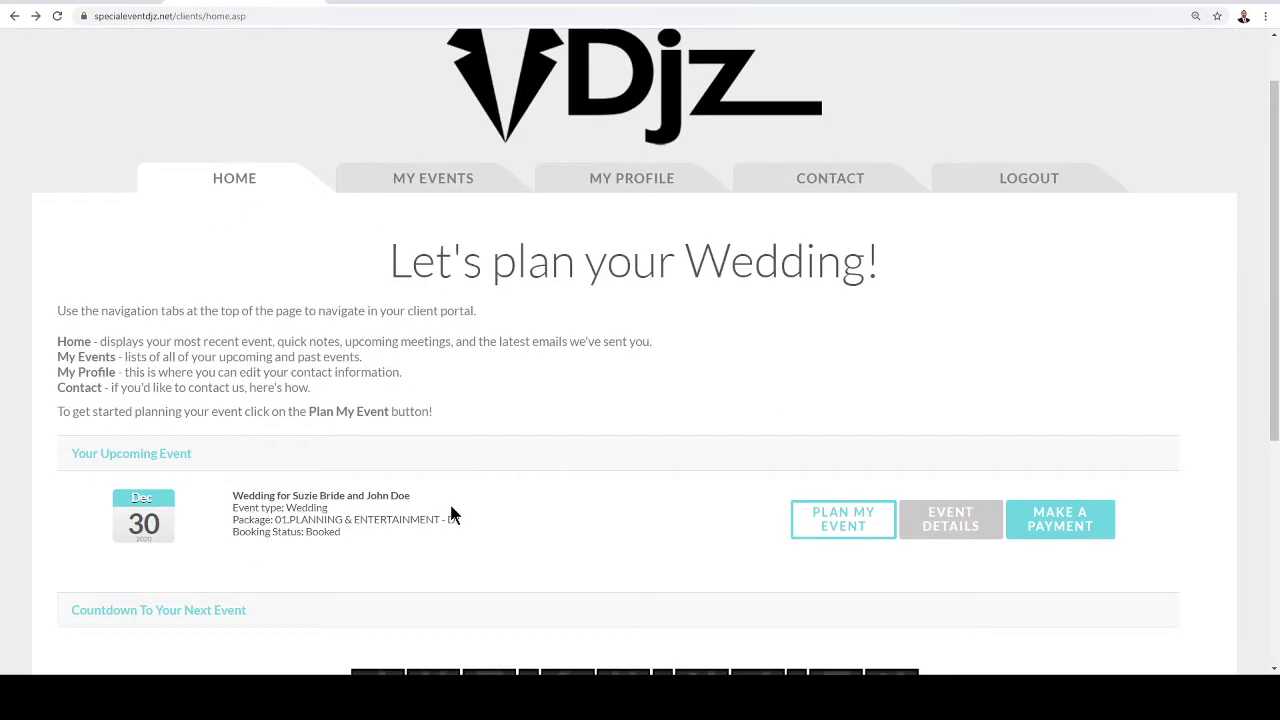
Step: View the Contact page's message form and company contact information, and return to the home page
left_click(825, 185)
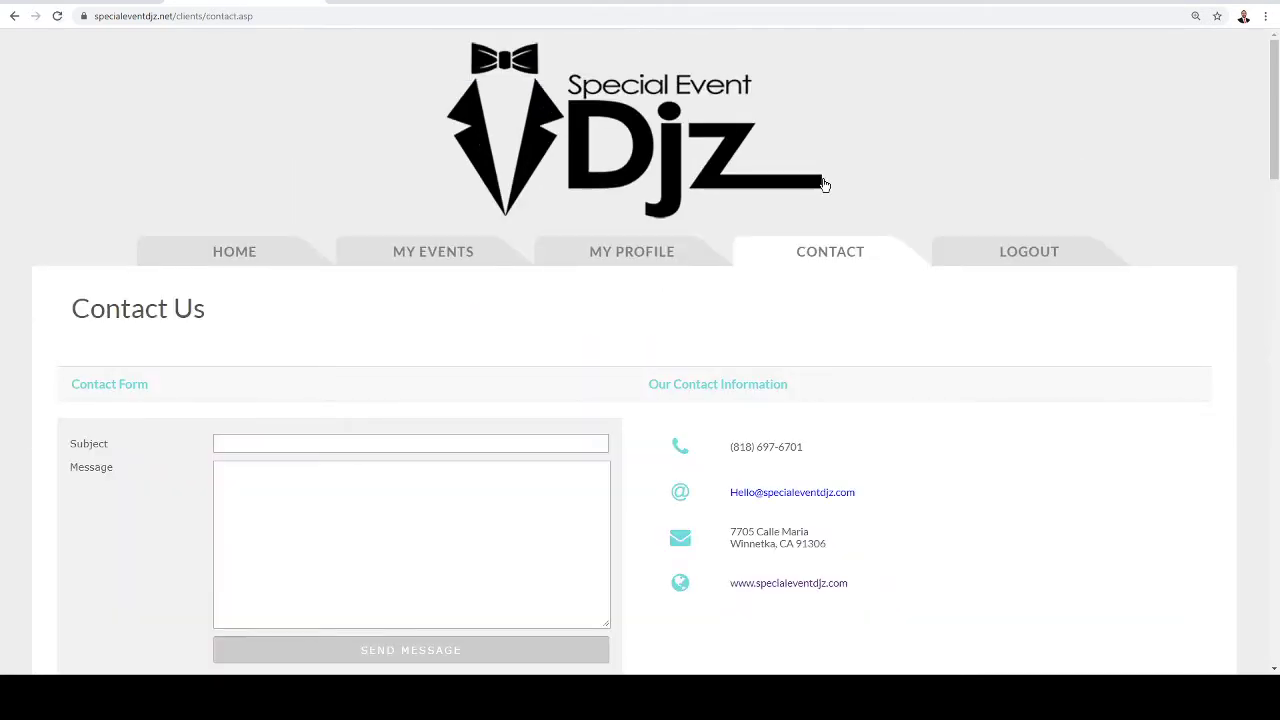
scroll(273, 380, "down", 1)
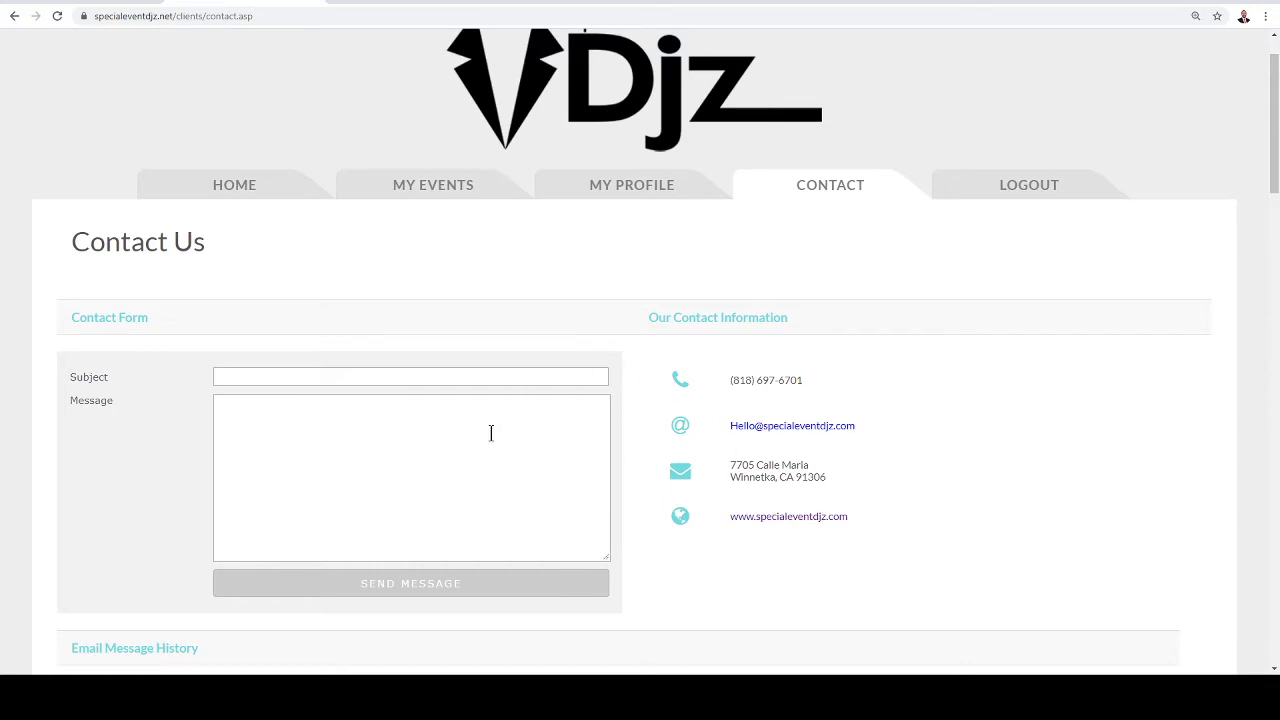
left_click(215, 187)
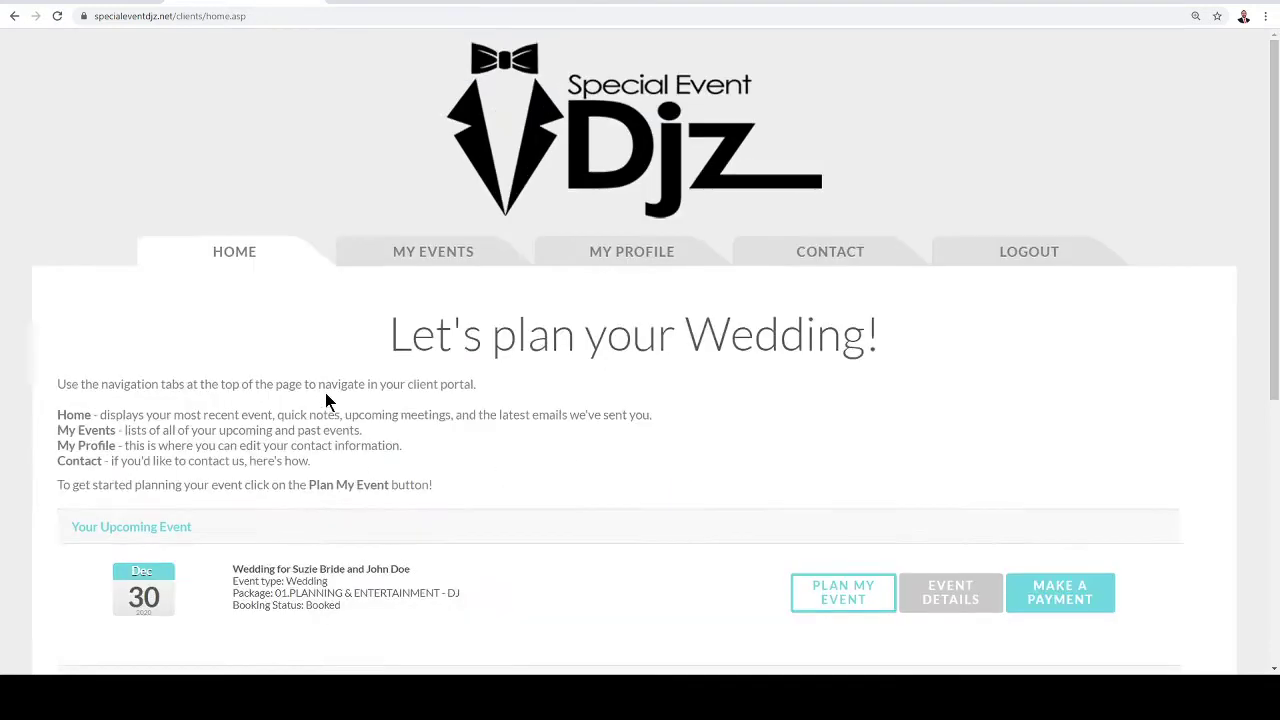
Step: Look over the home page and highlight the event type in the planning invitation email
scroll(306, 500, "down", 5)
scroll(459, 411, "up", 3)
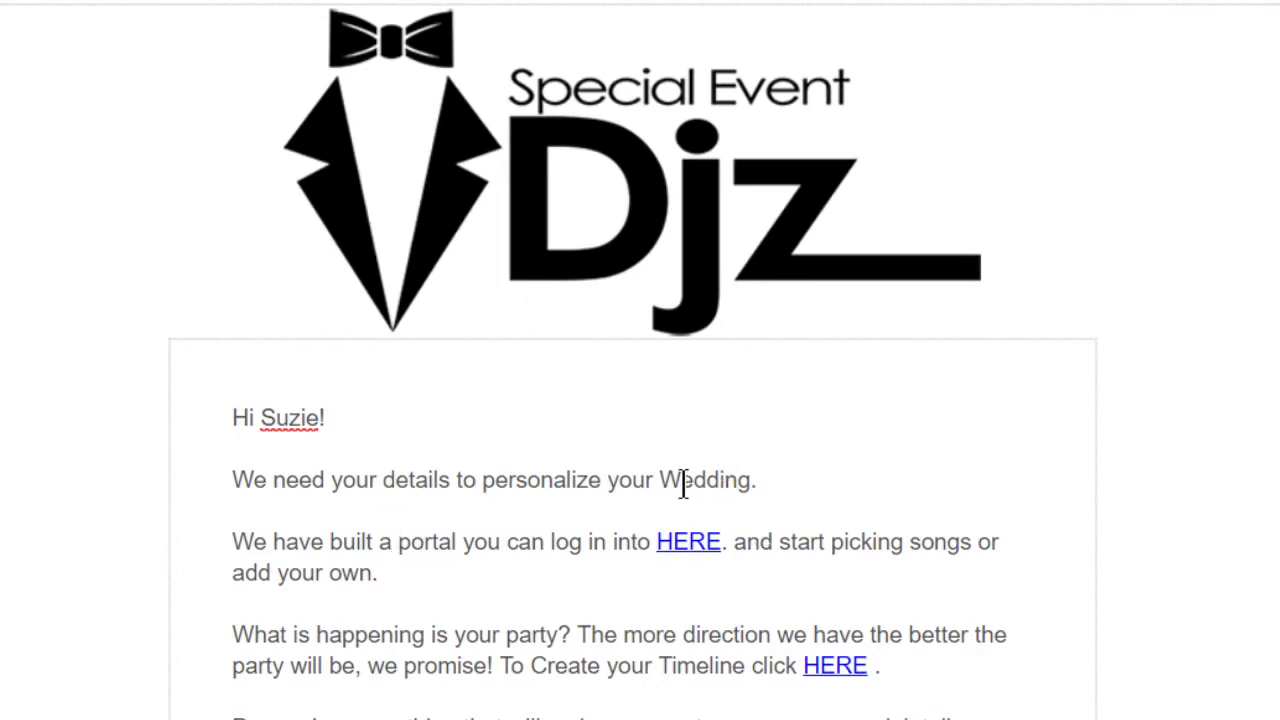
left_click_drag(655, 480, 809, 477)
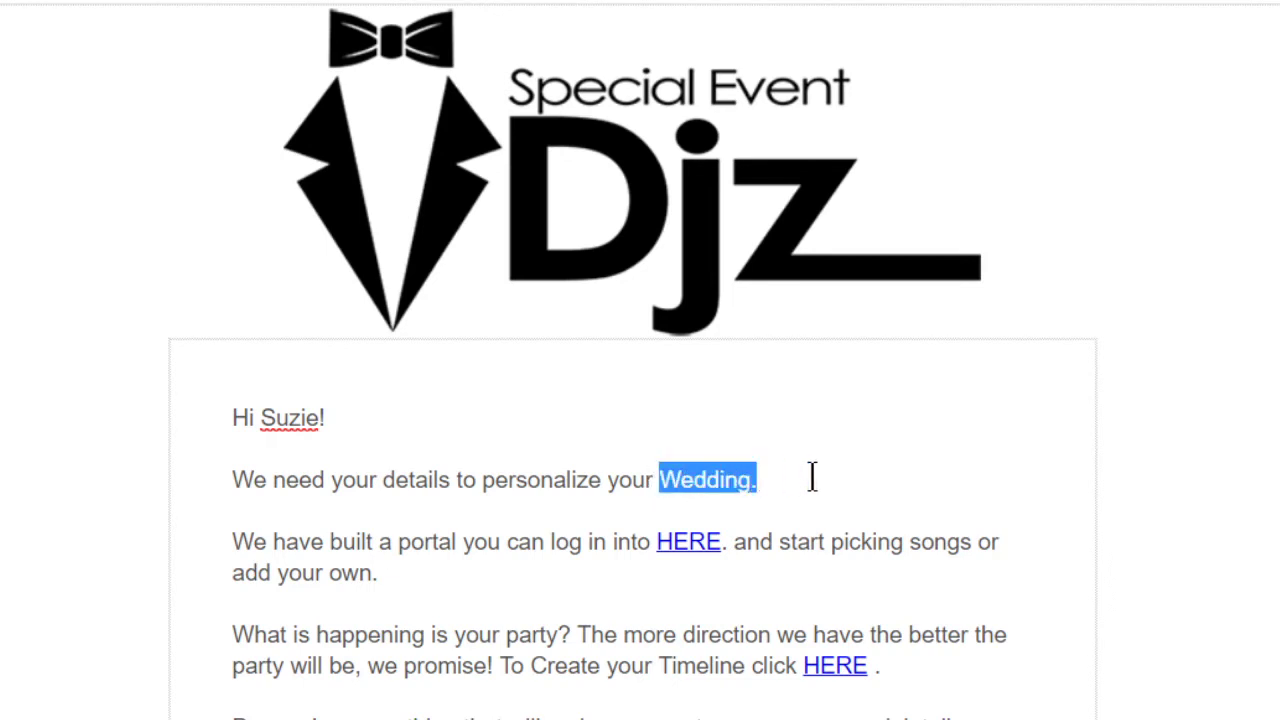
left_click(811, 477)
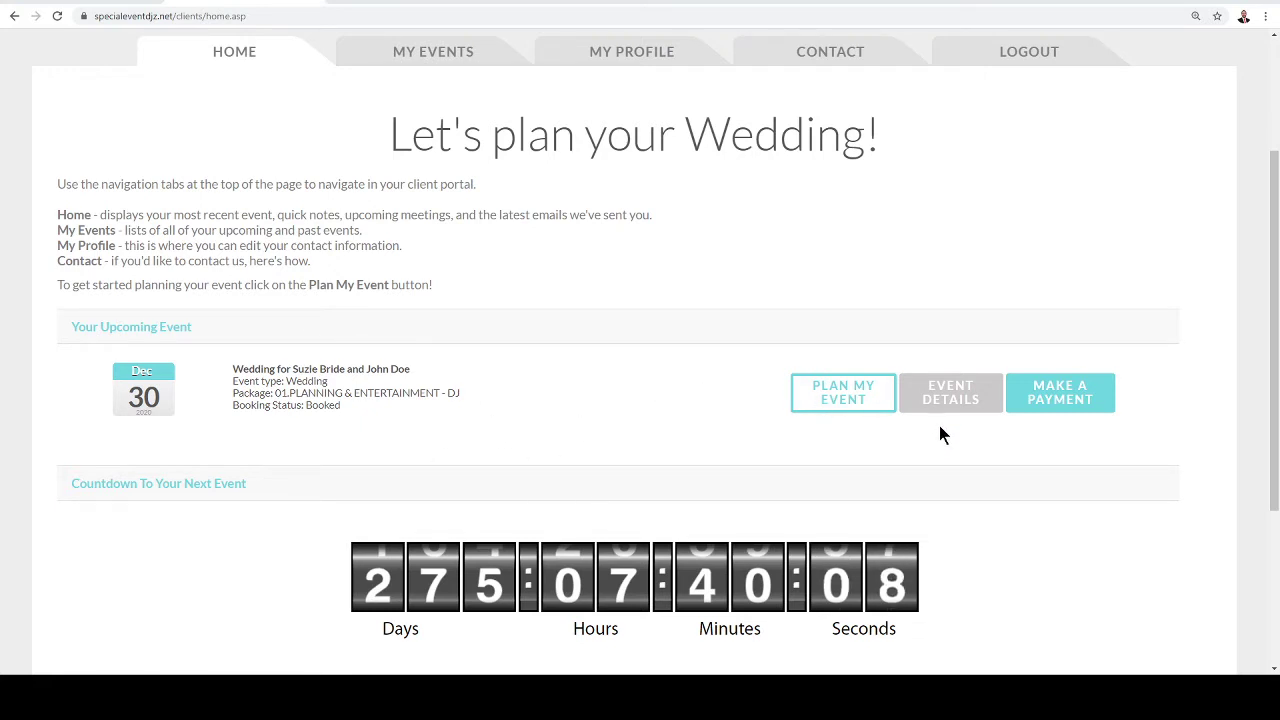
Step: Open the planning page for the December 30 wedding and review its music options and planning forms
scroll(614, 358, "down", 1)
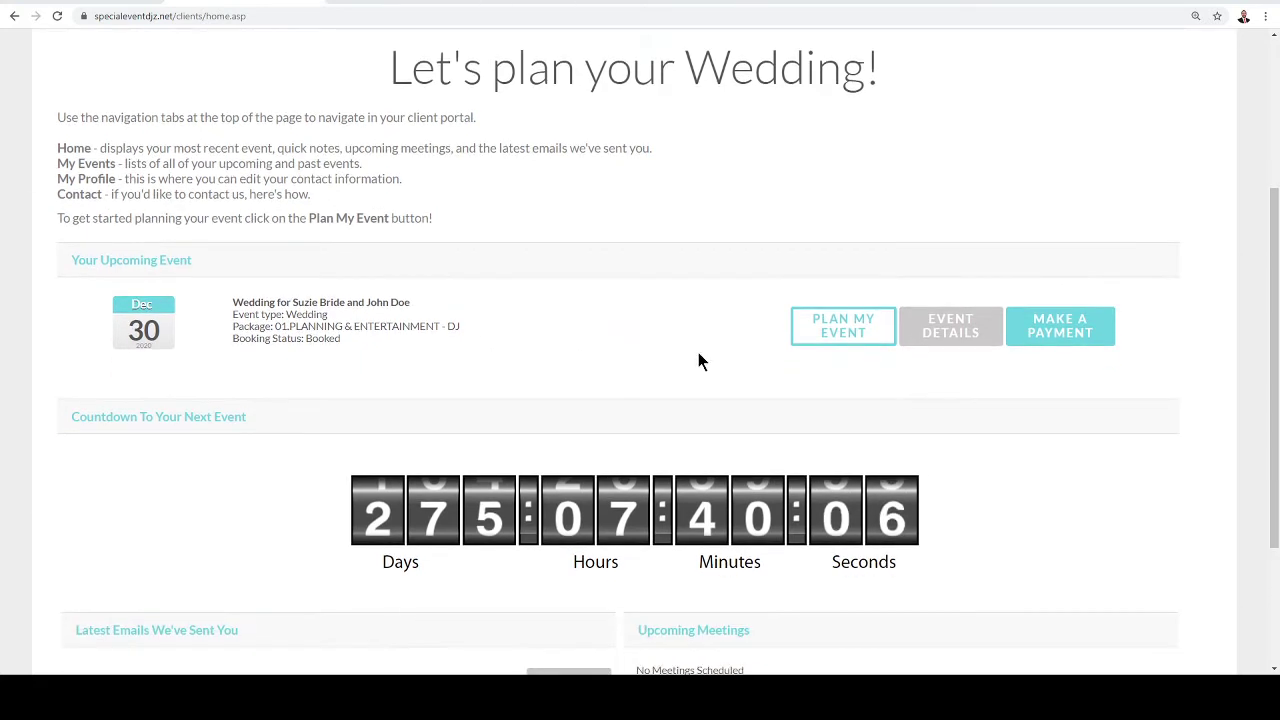
left_click(846, 332)
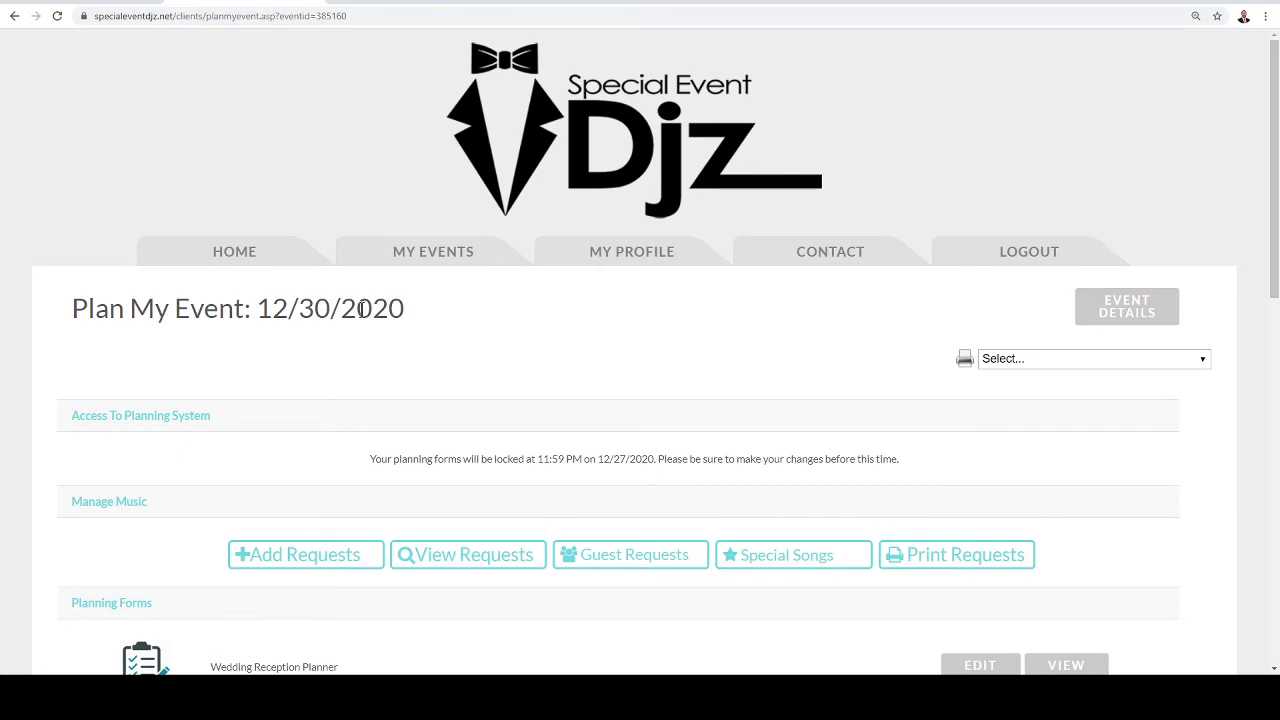
scroll(565, 353, "down", 2)
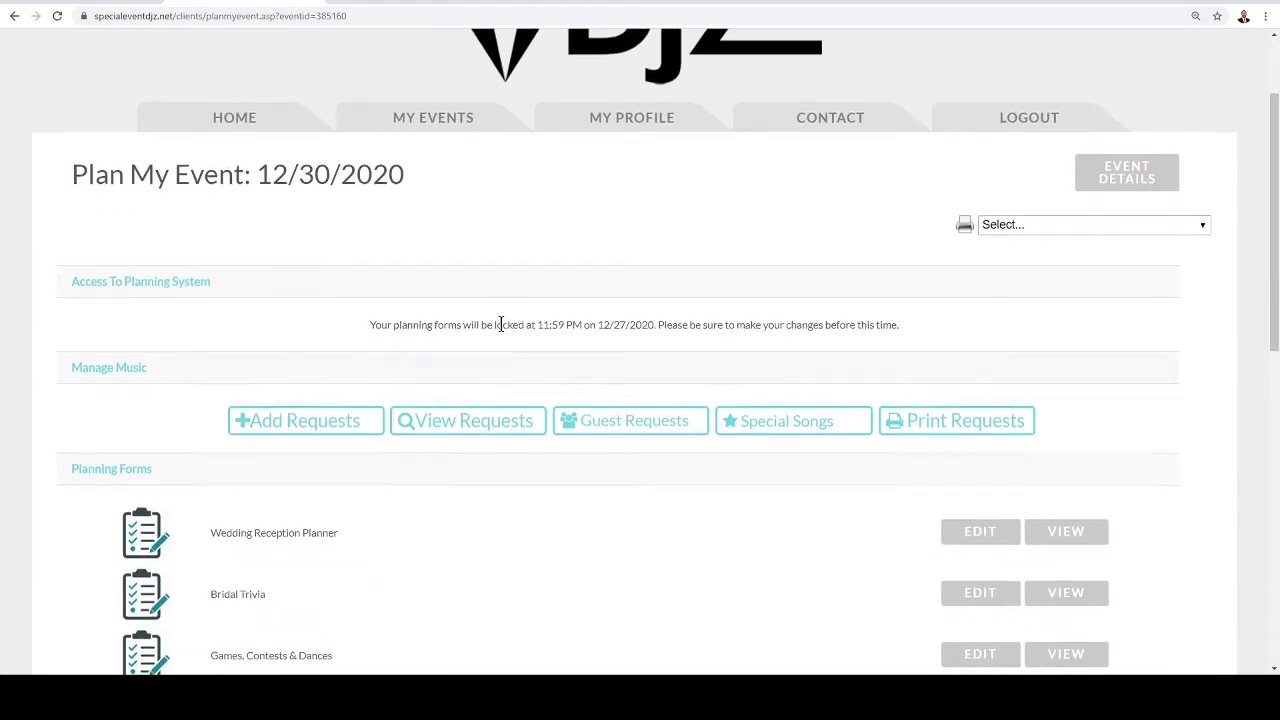
scroll(501, 324, "down", 1)
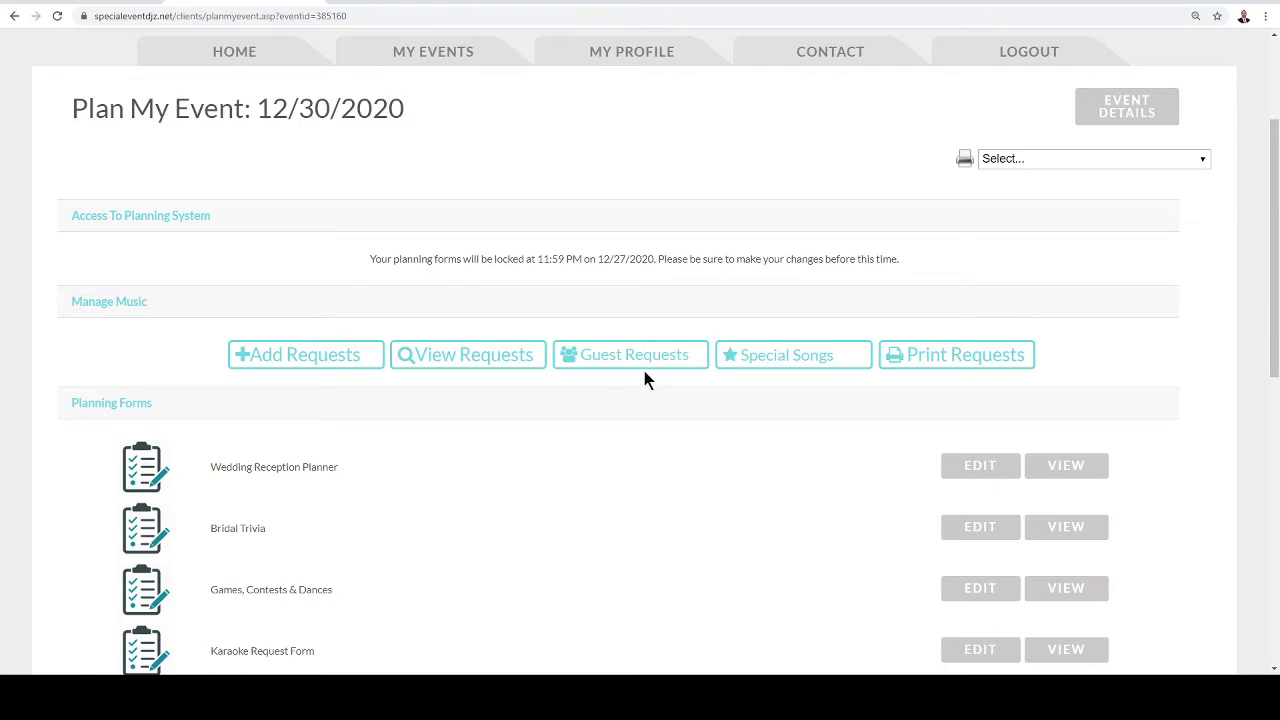
Step: Open the page for adding music requests and search the song catalogue by artist for Prince
left_click(290, 358)
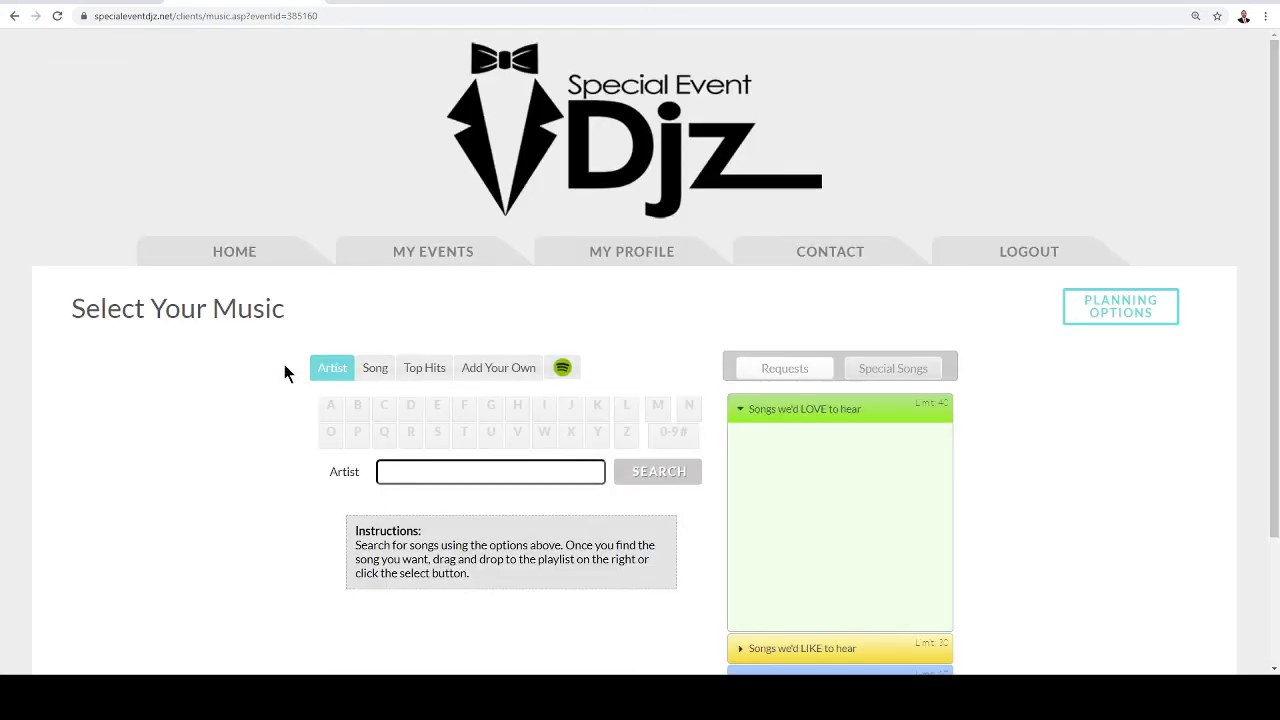
scroll(262, 366, "down", 1)
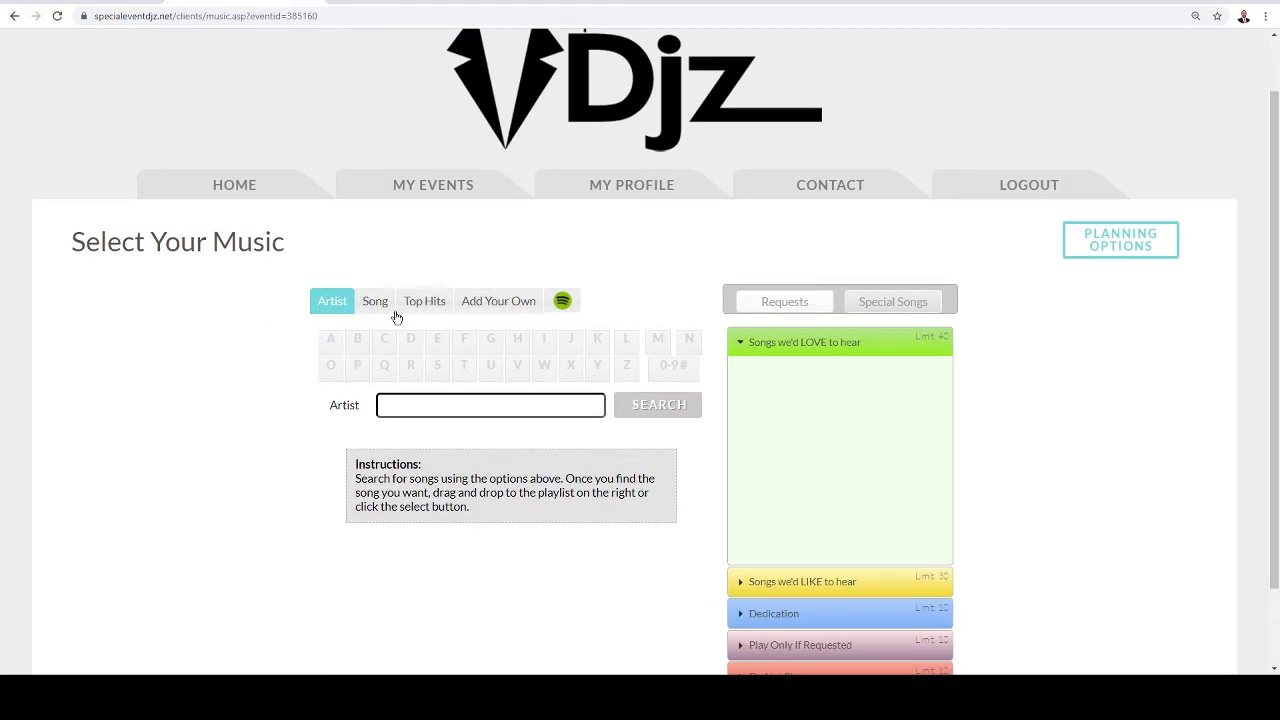
left_click(405, 405)
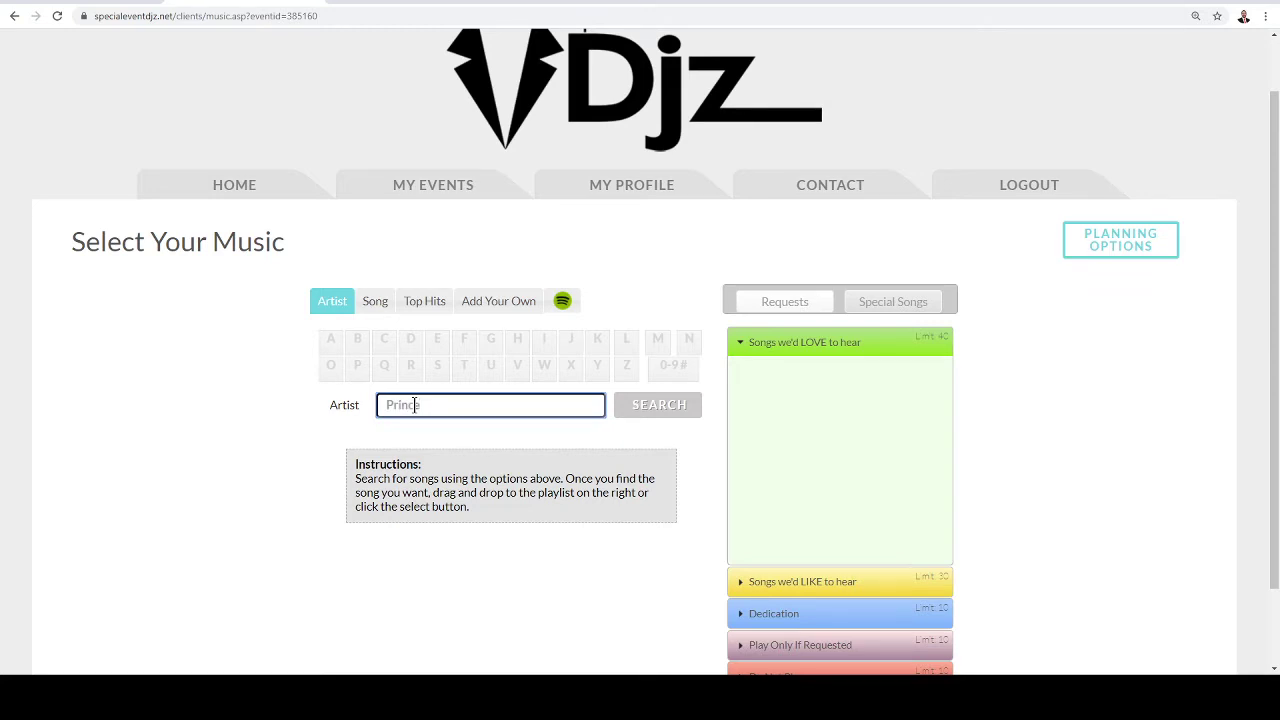
left_click(668, 405)
Step: Browse the artist search results for the available Prince songs
scroll(340, 458, "down", 1)
scroll(340, 452, "down", 5)
left_click(447, 340)
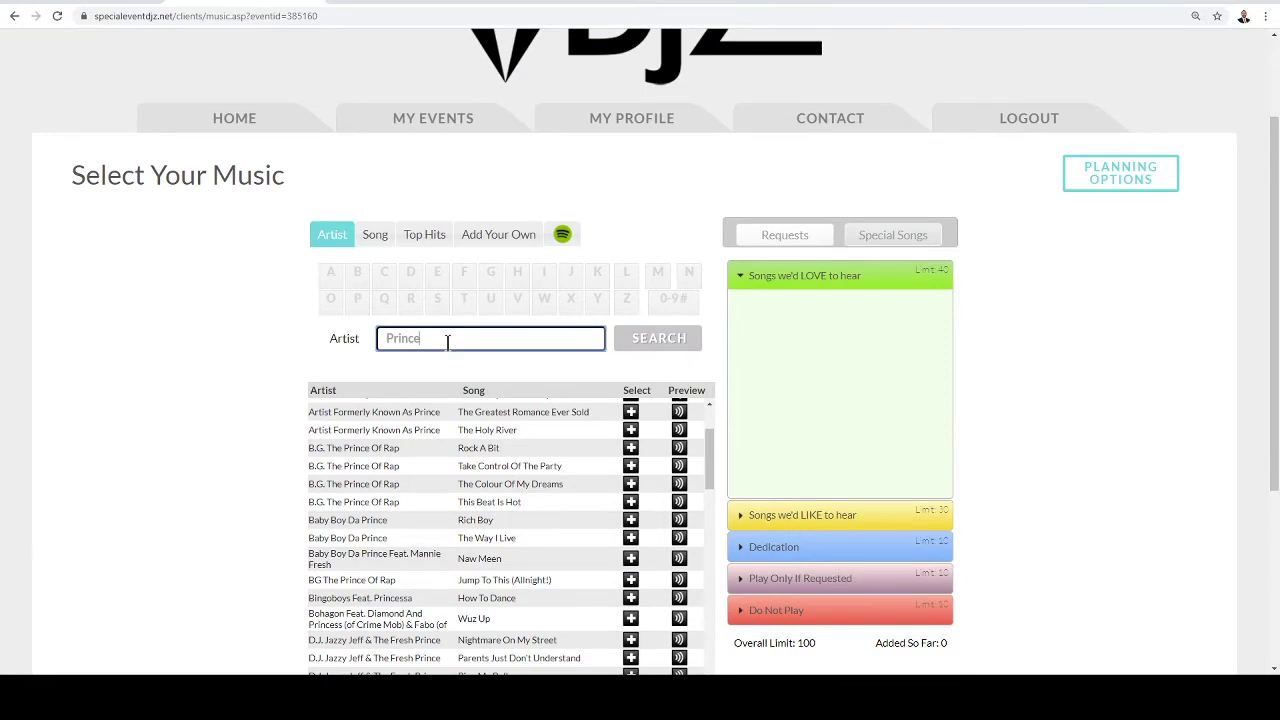
scroll(414, 430, "down", 8)
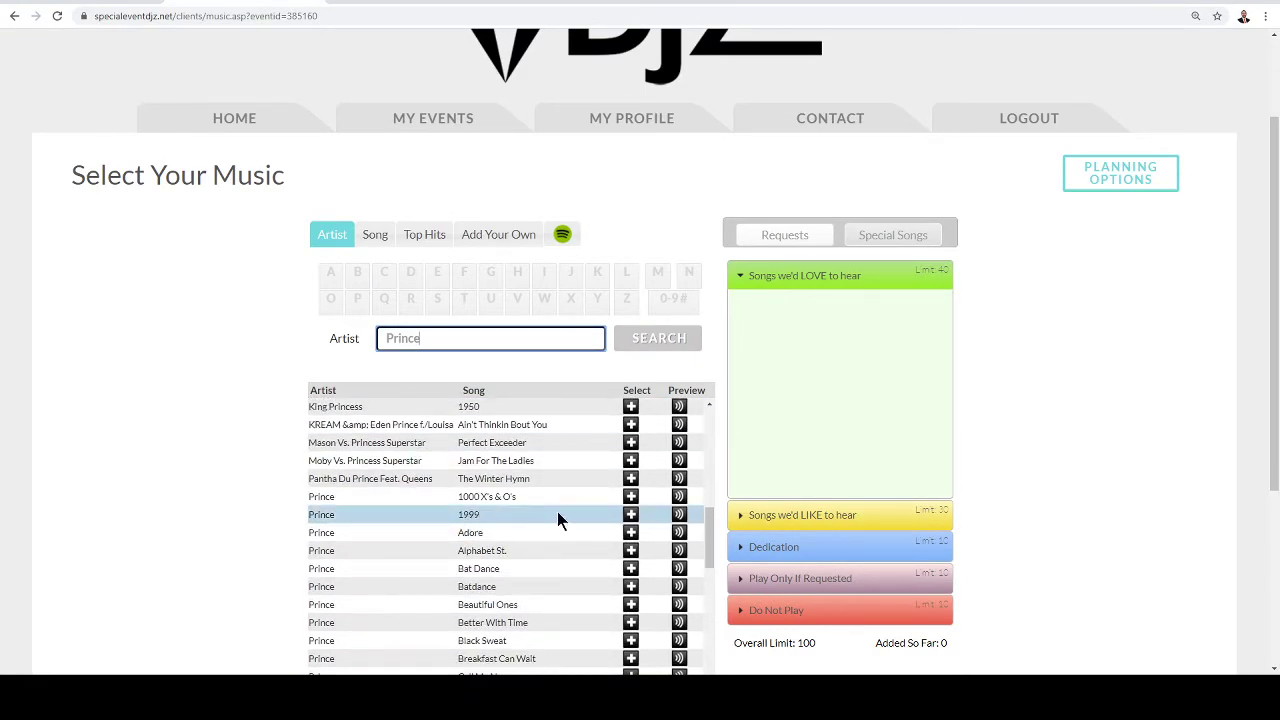
scroll(454, 514, "down", 10)
scroll(456, 532, "down", 1)
left_click(434, 337)
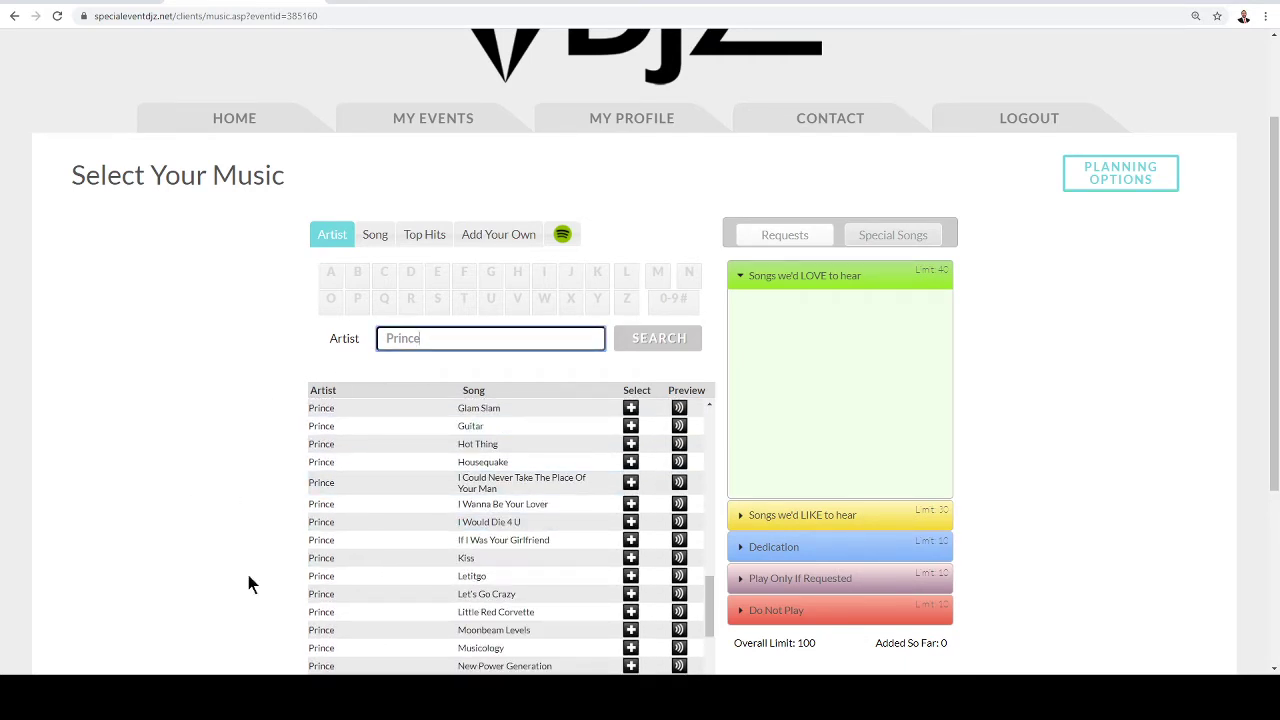
Step: Start a custom song request with Prince as the artist name and 1999 as the song title
left_click(493, 235)
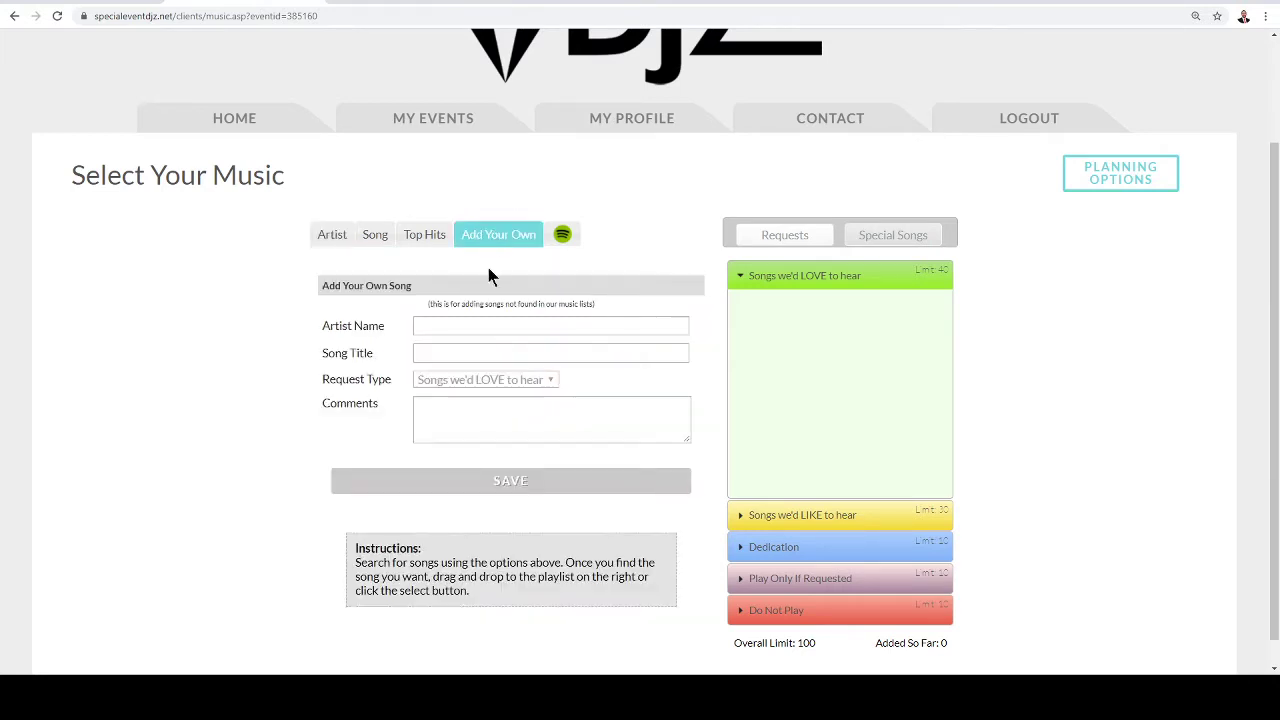
left_click(474, 325)
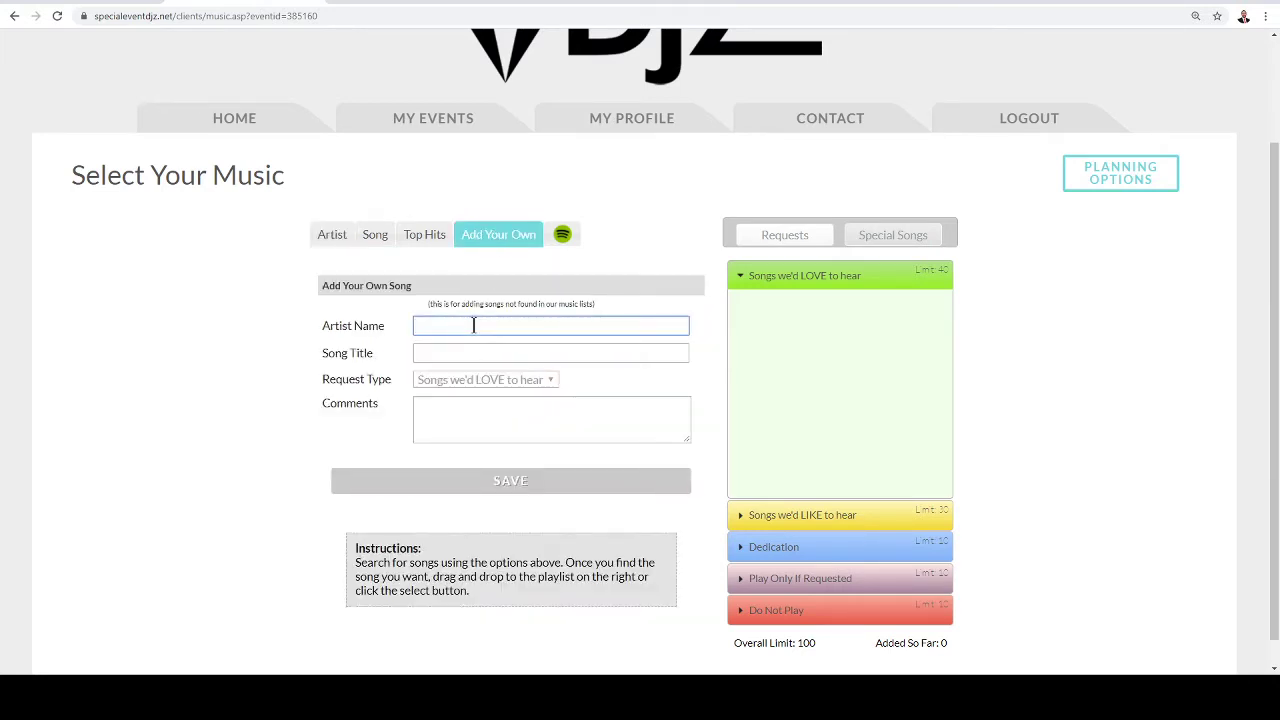
type("Pric")
type("nce")
key("Tab")
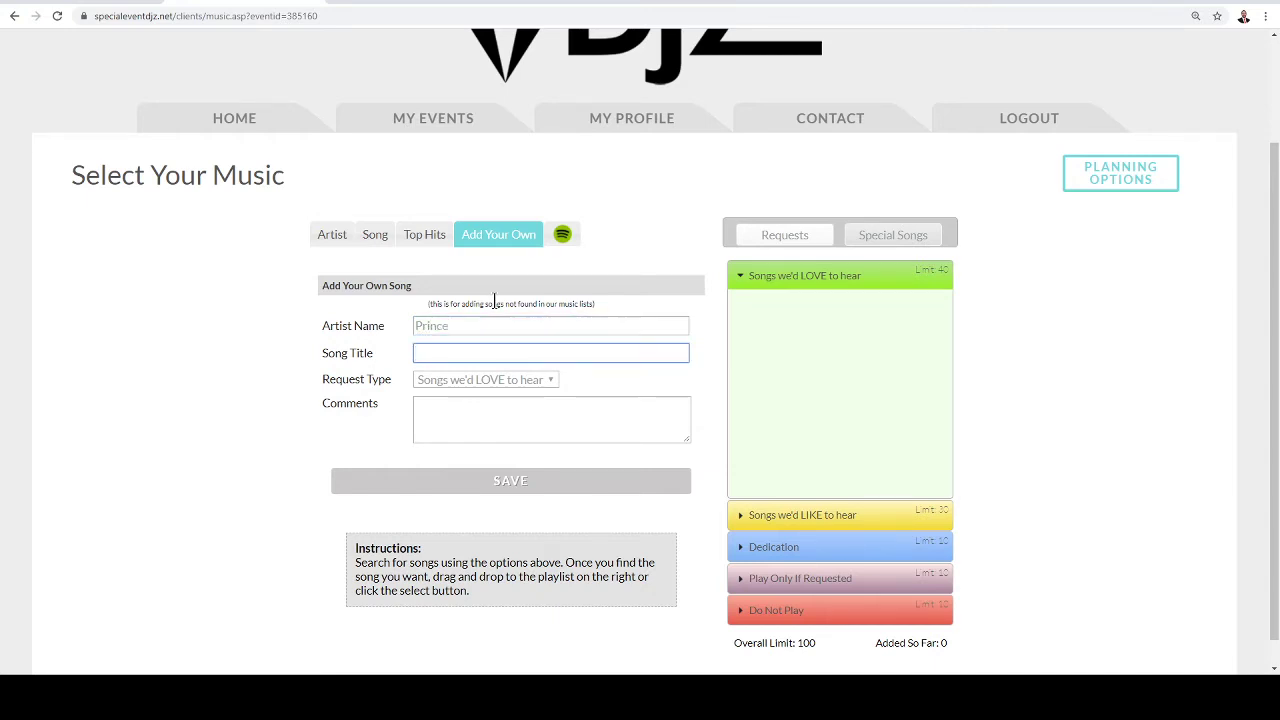
type("1999")
Step: Examine the Songs we'd LIKE to hear, Songs we'd LOVE to hear and Dedication request lists
left_click(860, 515)
left_click(845, 278)
scroll(710, 542, "down", 1)
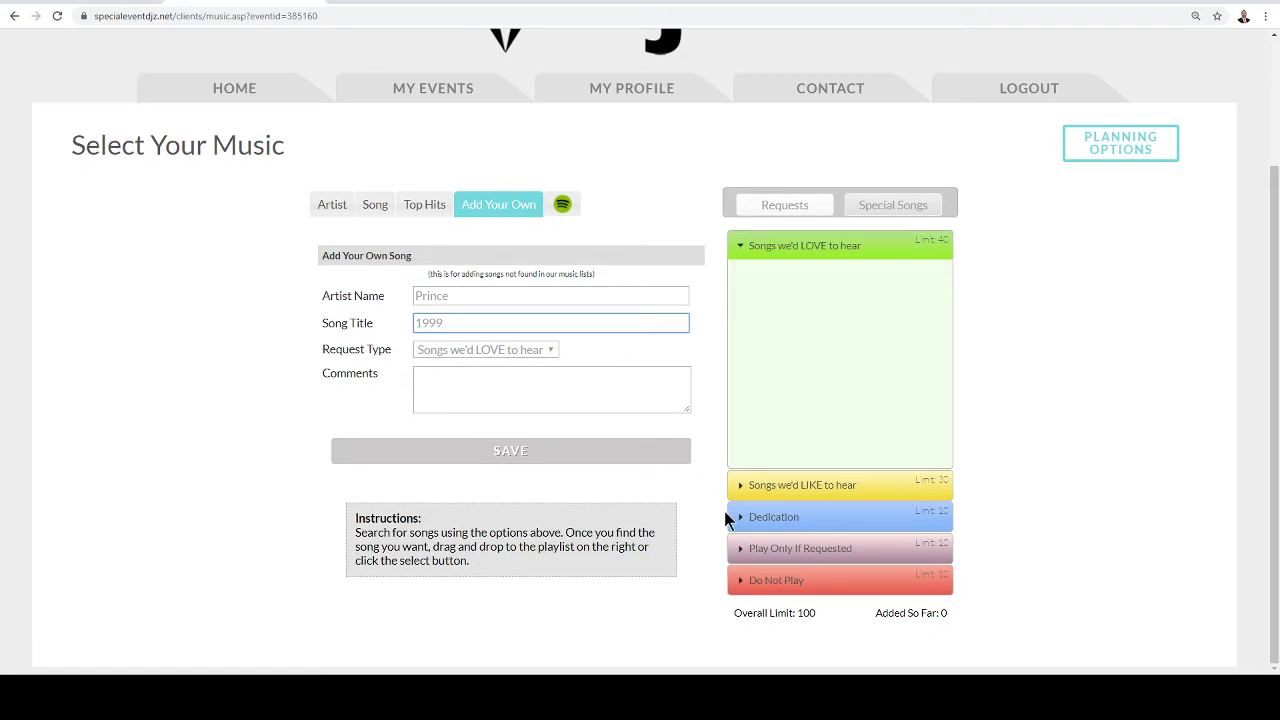
left_click(728, 515)
Step: Set the custom song's request type to Dedication and enter a comment naming the aunt and uncle's first dance song
left_click(494, 381)
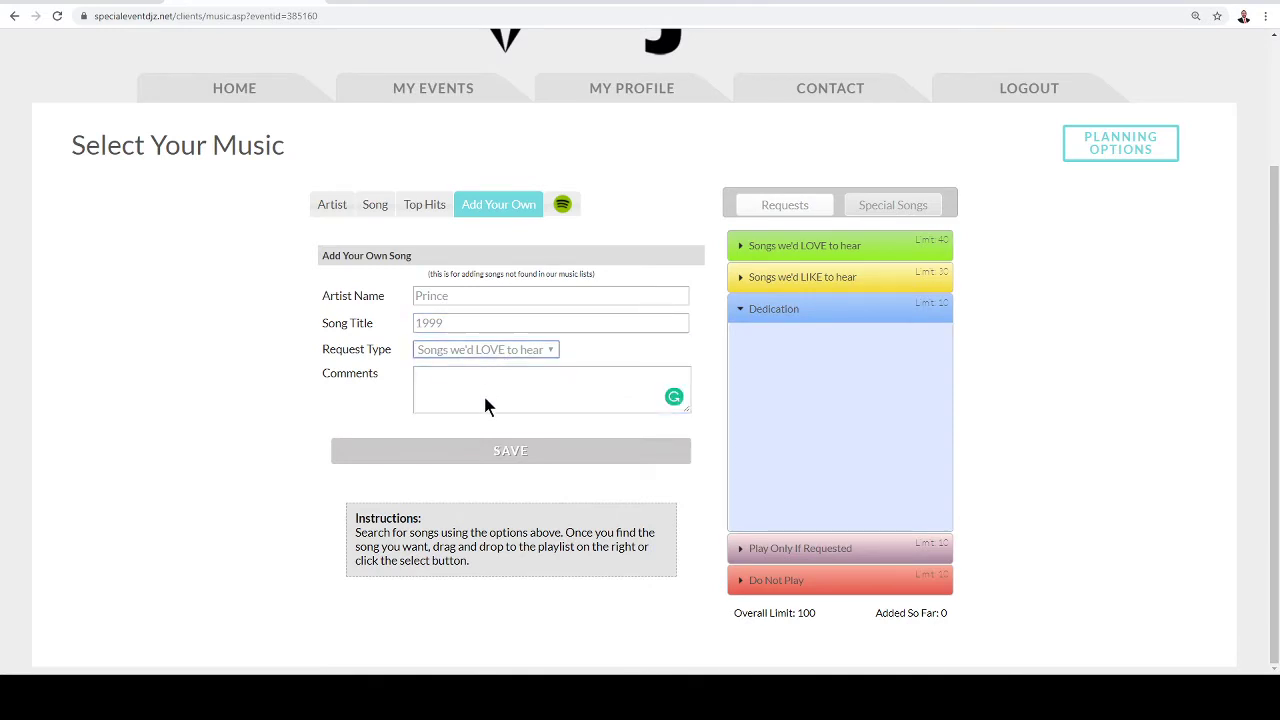
left_click(485, 405)
left_click(487, 374)
type("A")
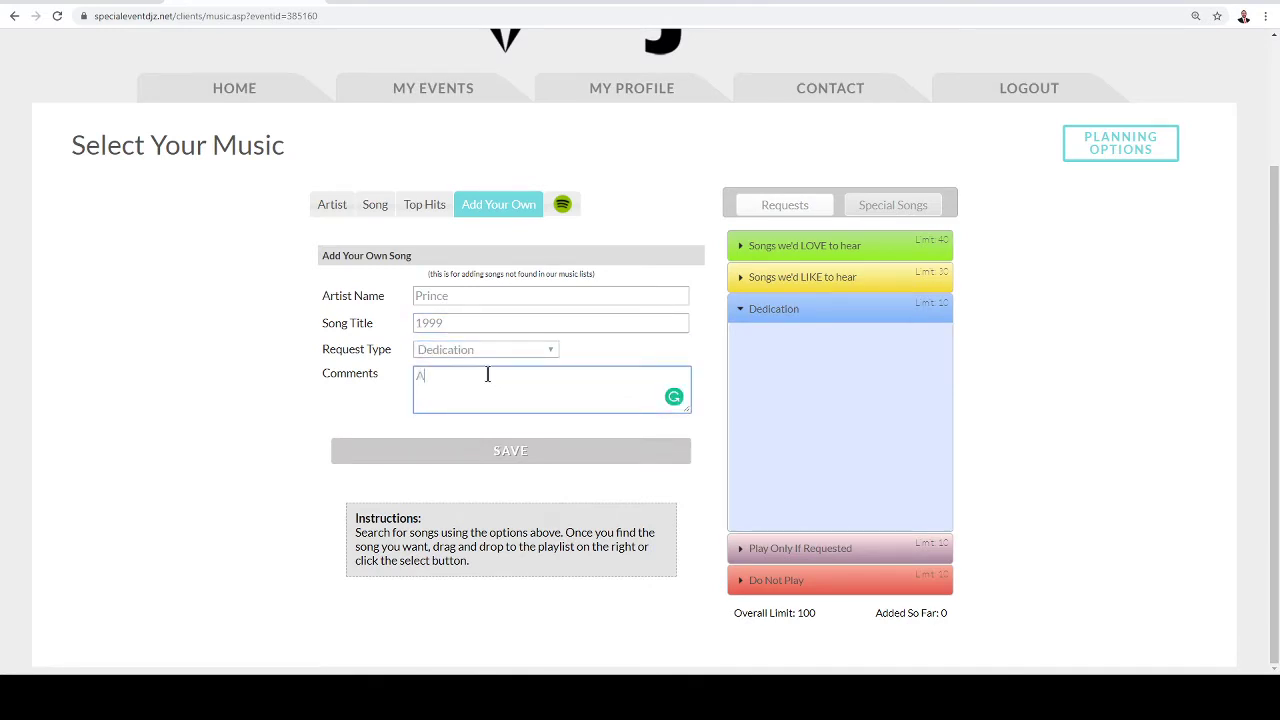
type("unt Susie and Uncle Bobs First Danc")
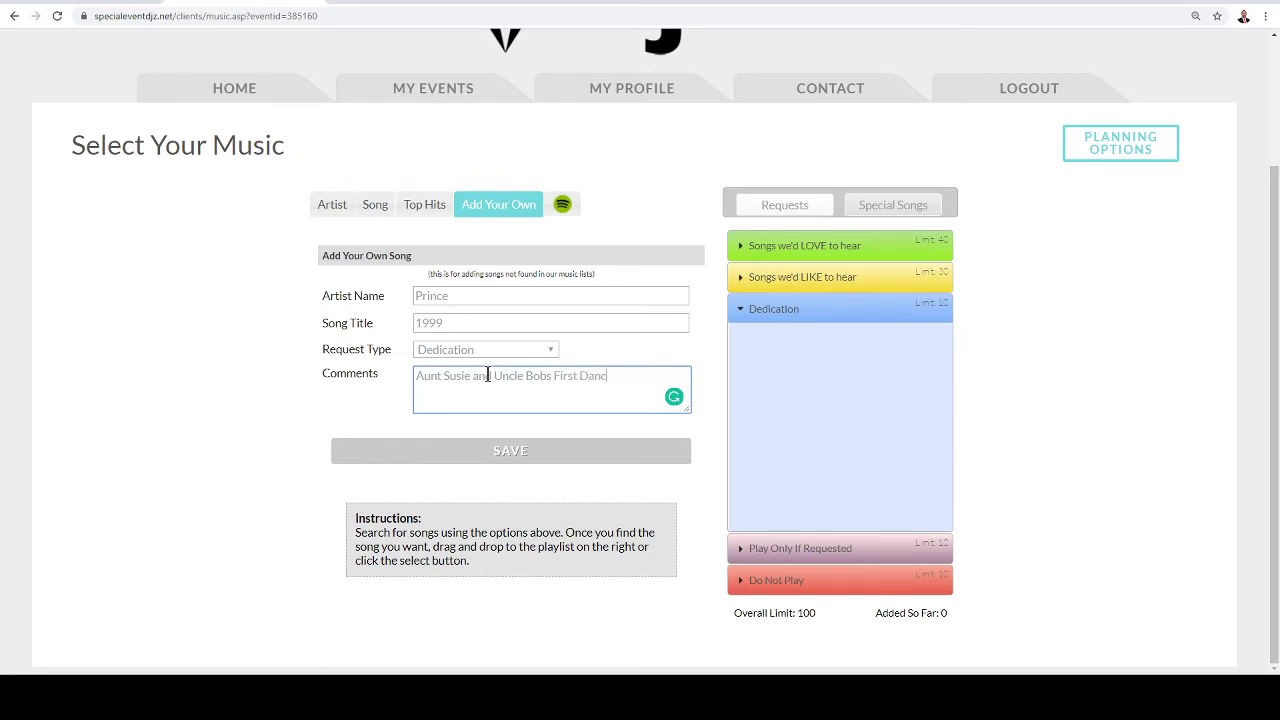
type("e Song")
Step: Save the custom song request and review its details from the Dedication list
left_click(537, 461)
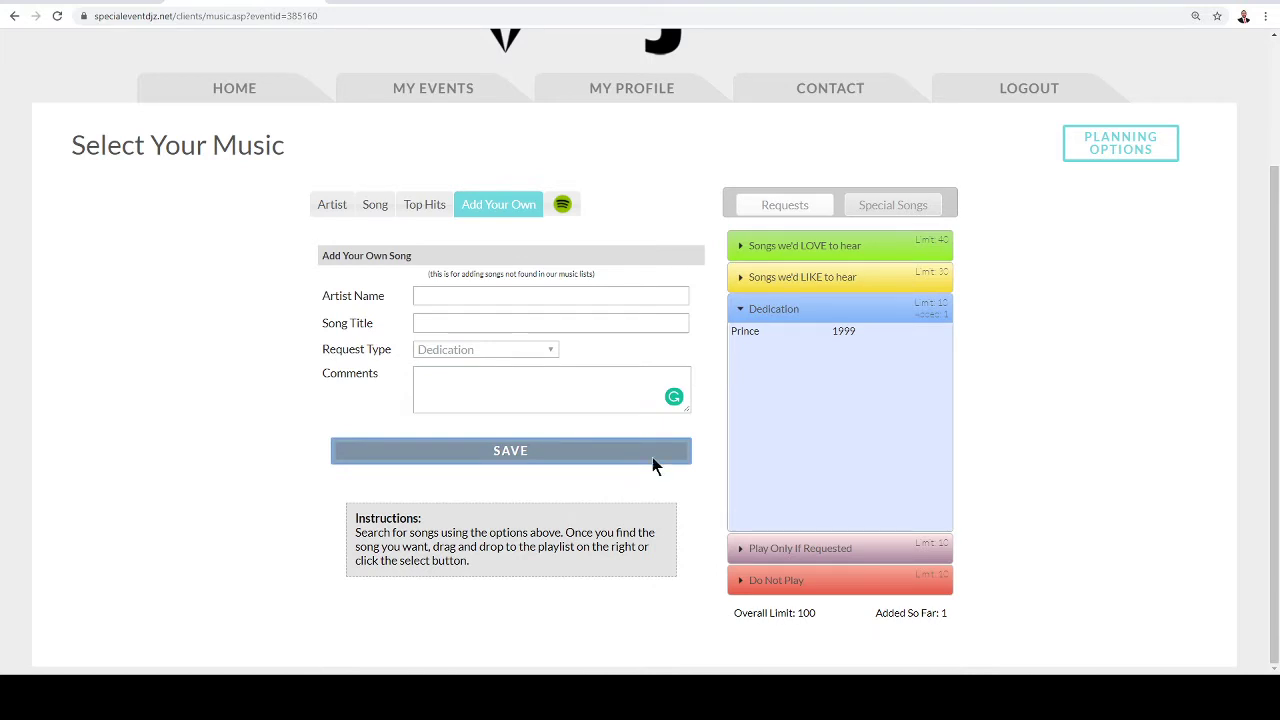
left_click(775, 333)
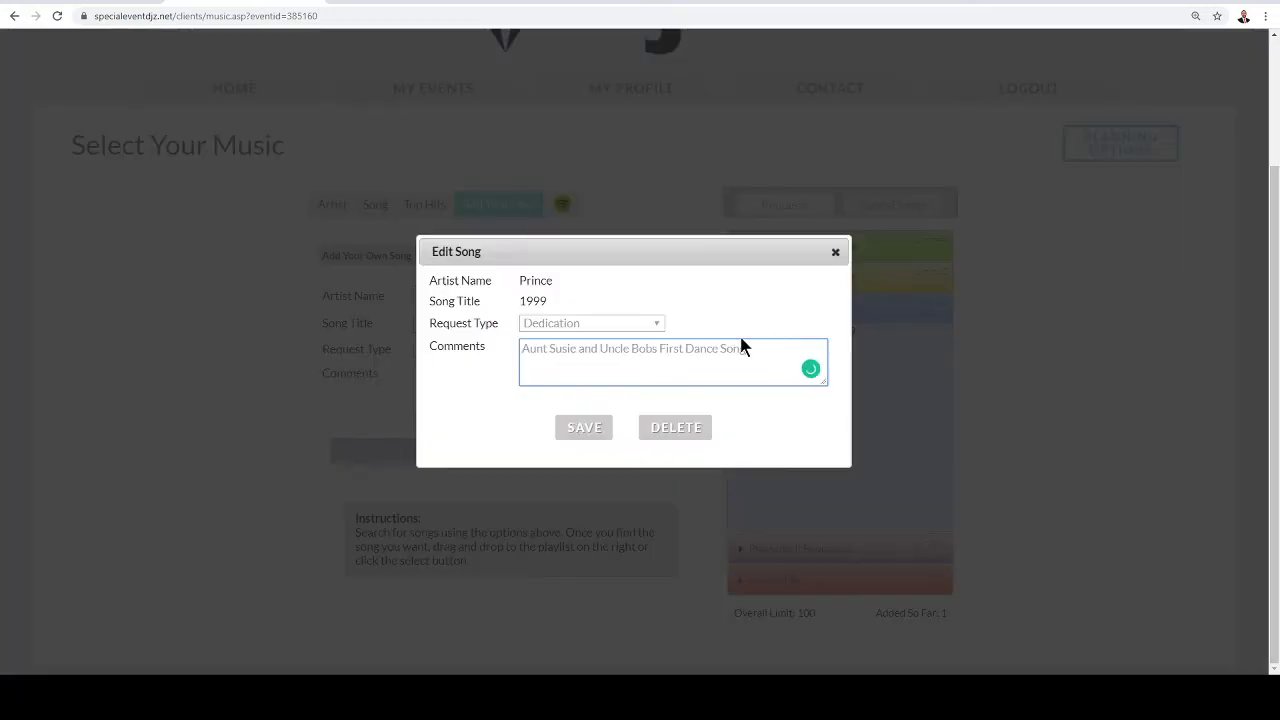
left_click(836, 252)
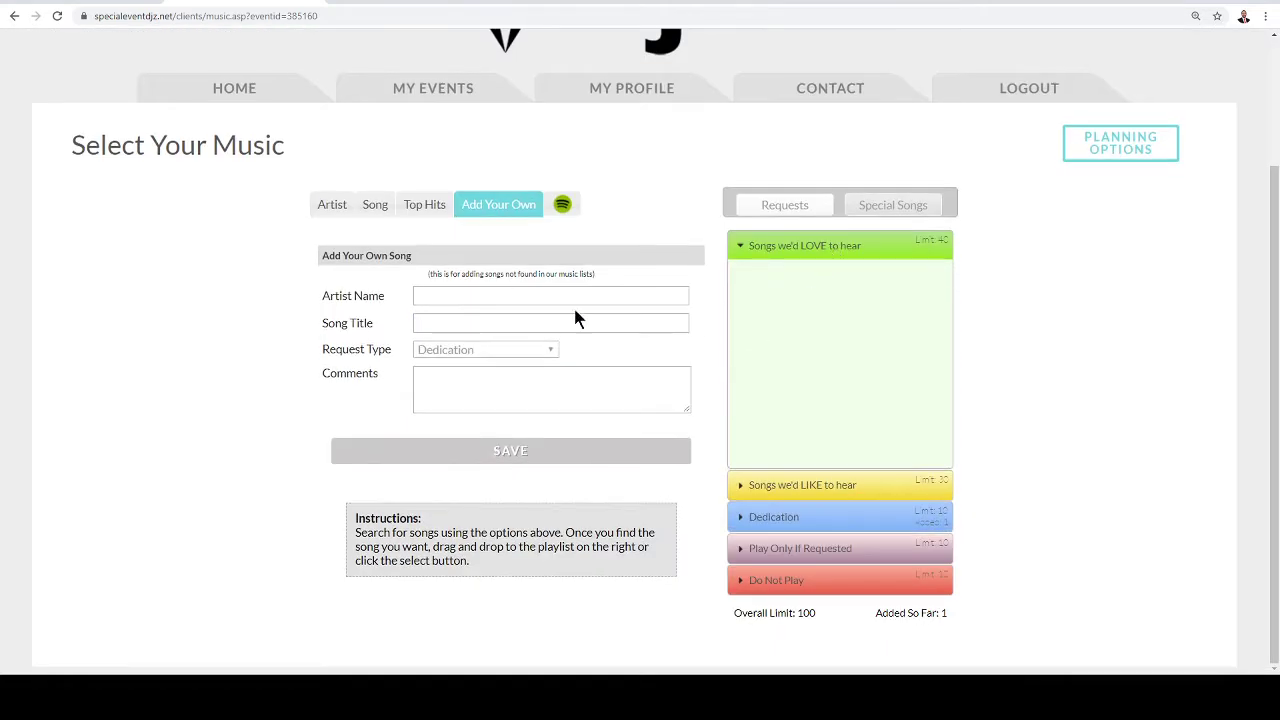
Step: Look over the artist and song searches, and browse the Top 200 list of top hits
left_click(330, 207)
left_click(374, 206)
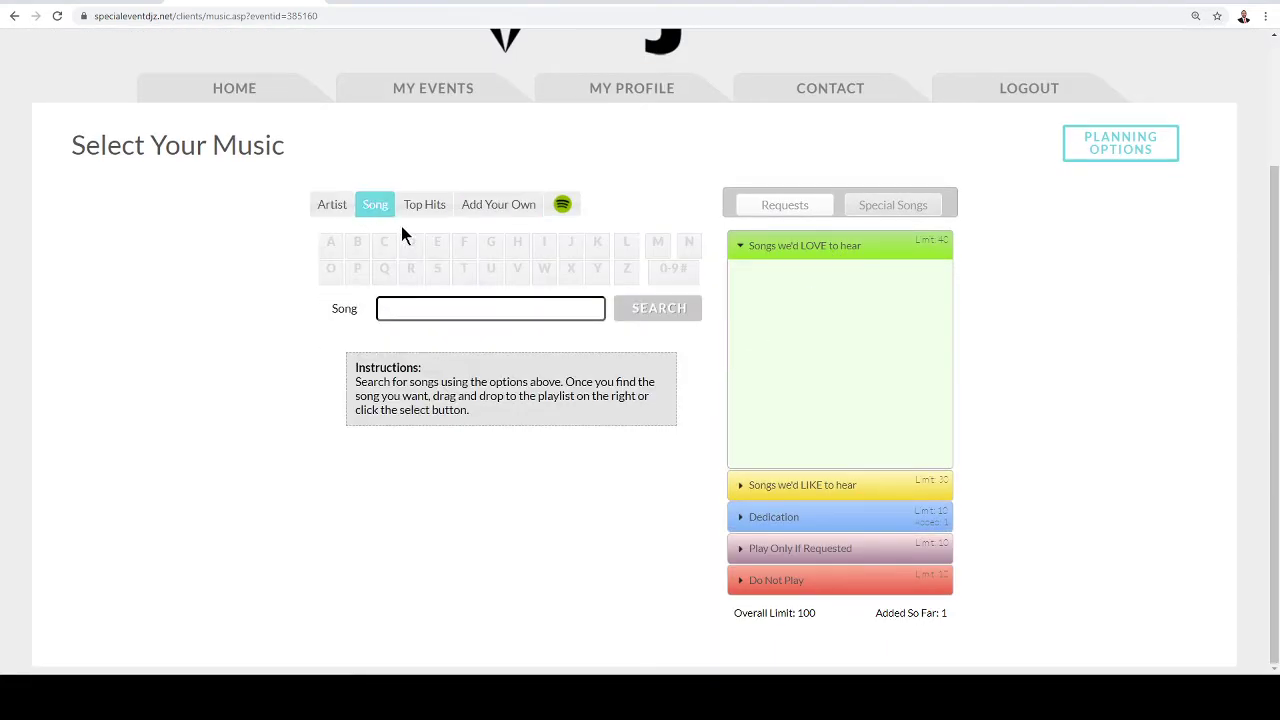
left_click(425, 206)
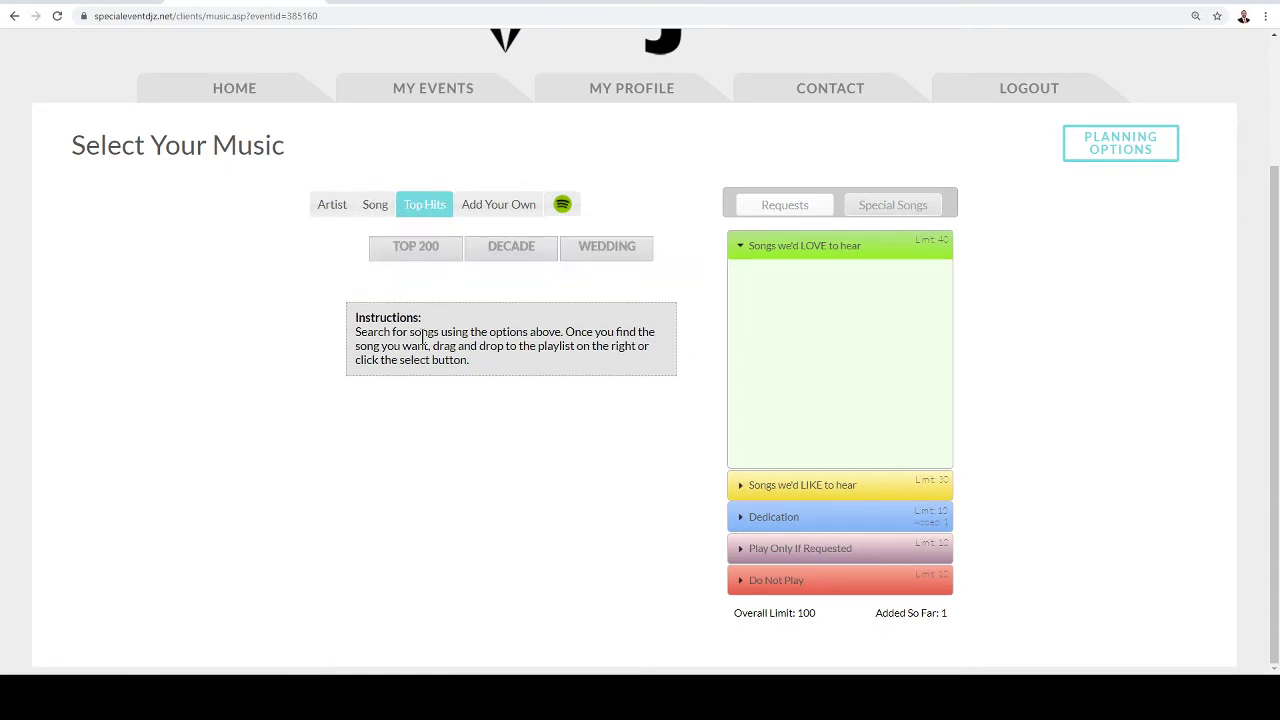
left_click(425, 254)
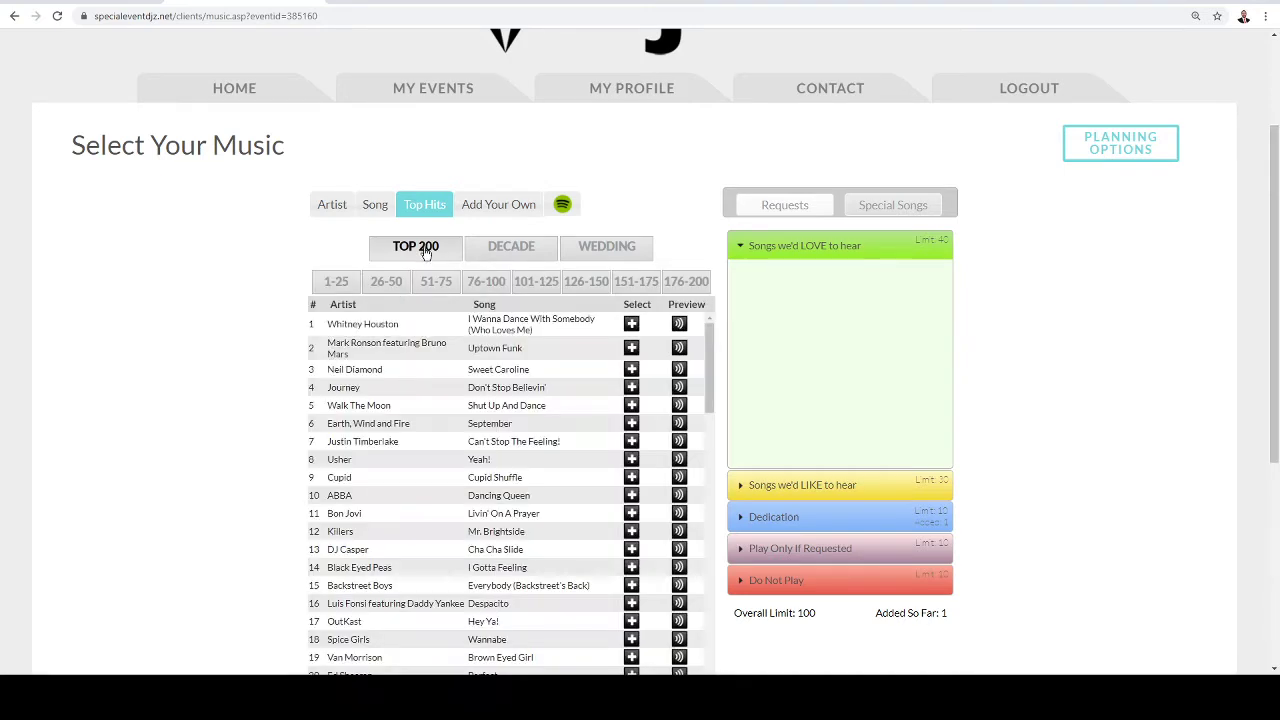
scroll(257, 377, "down", 2)
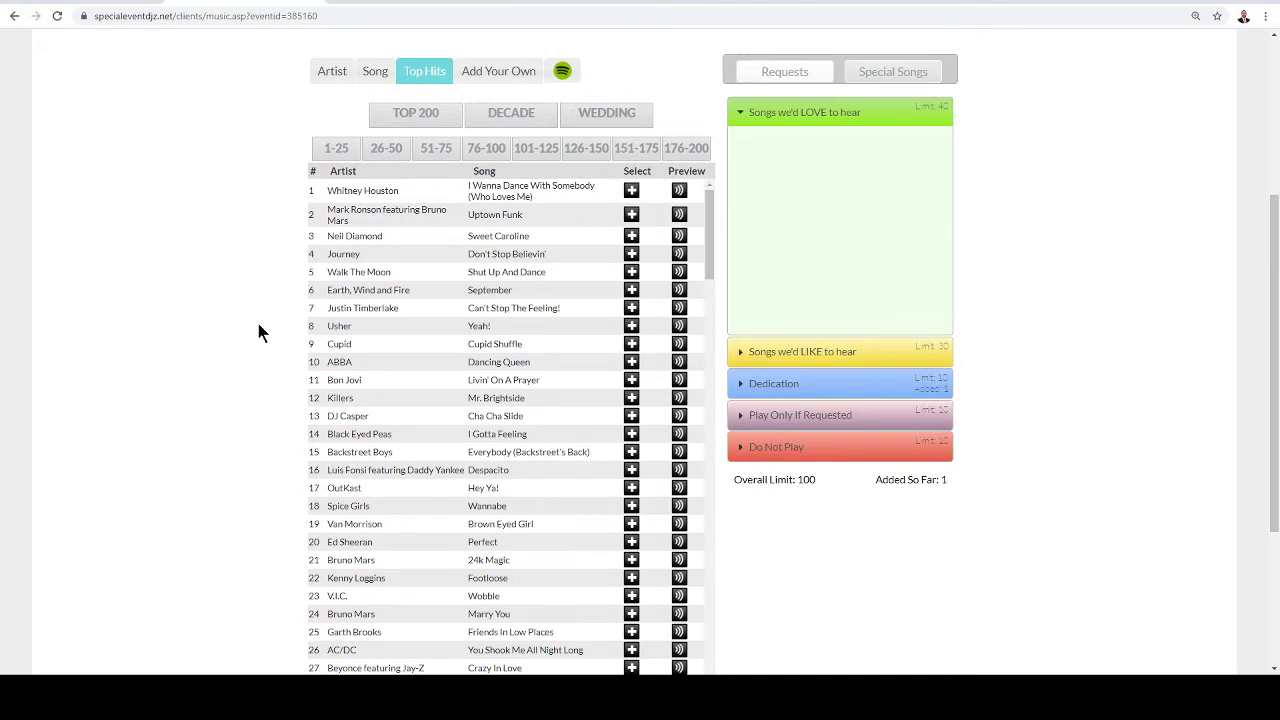
scroll(270, 516, "down", 1)
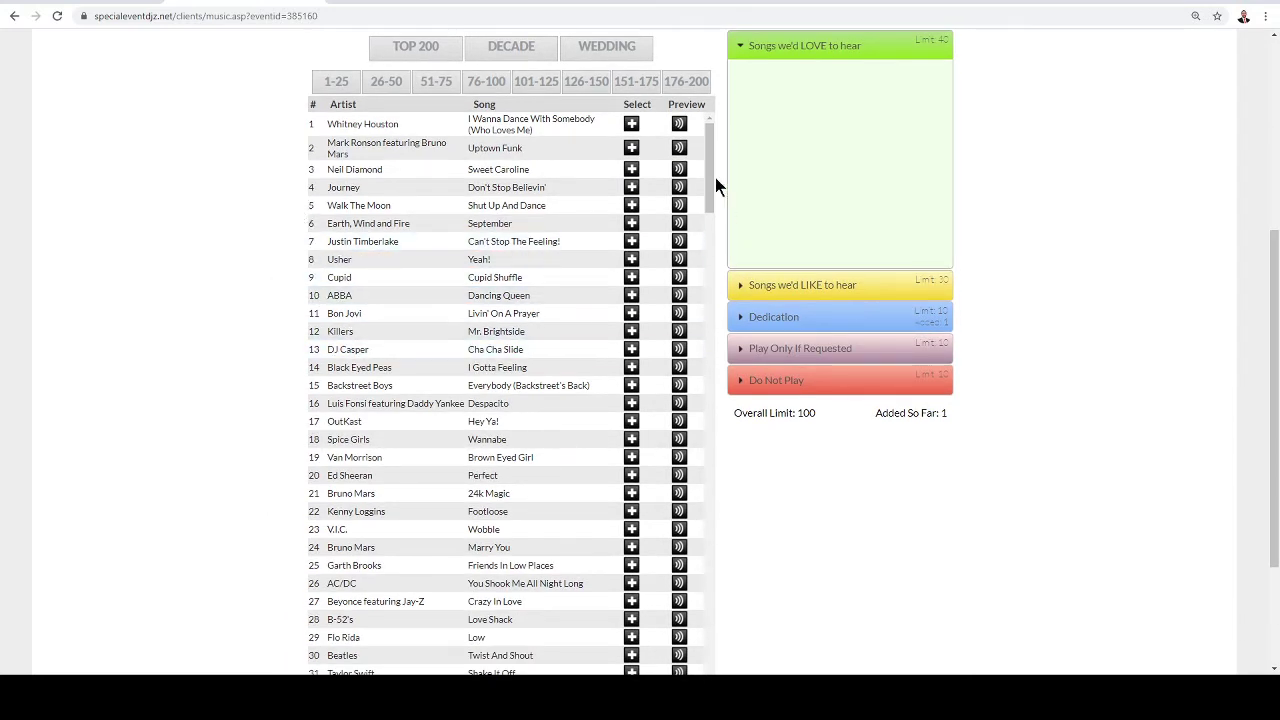
Step: Add Whitney Houston's I Wanna Dance With Somebody to Songs we'd LOVE to hear with the comment "Notes"
left_click(631, 123)
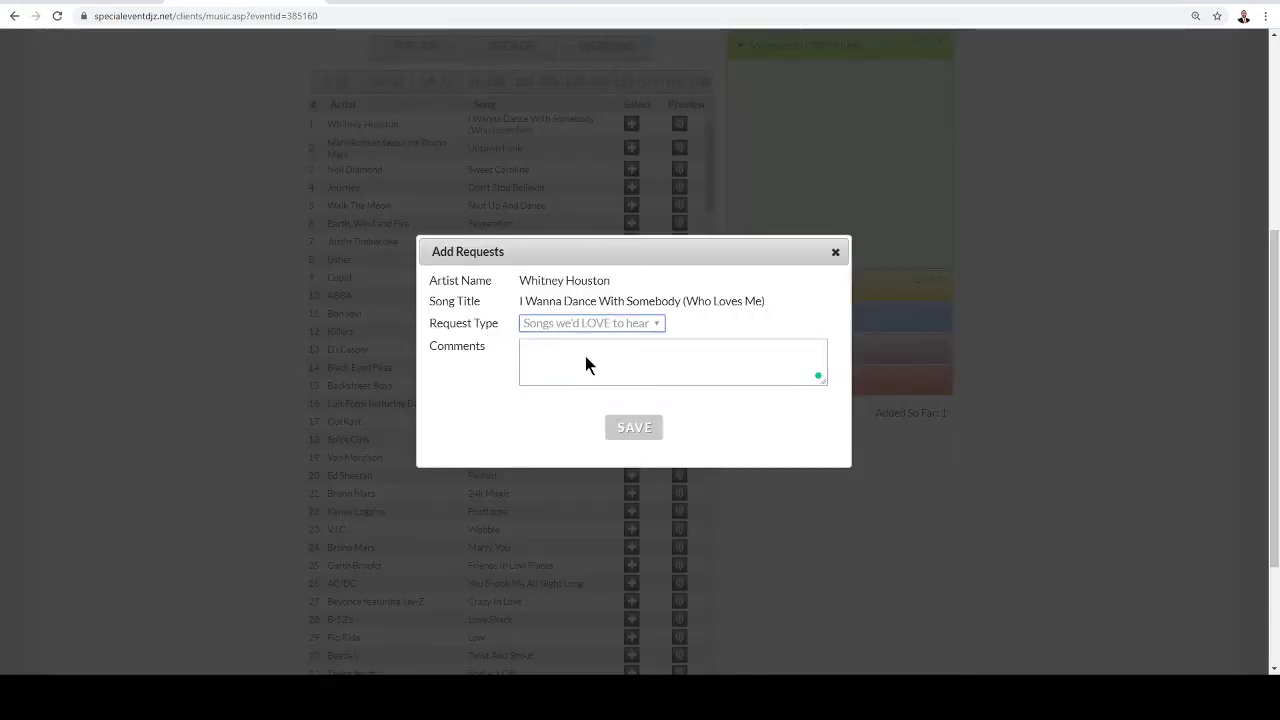
left_click(632, 367)
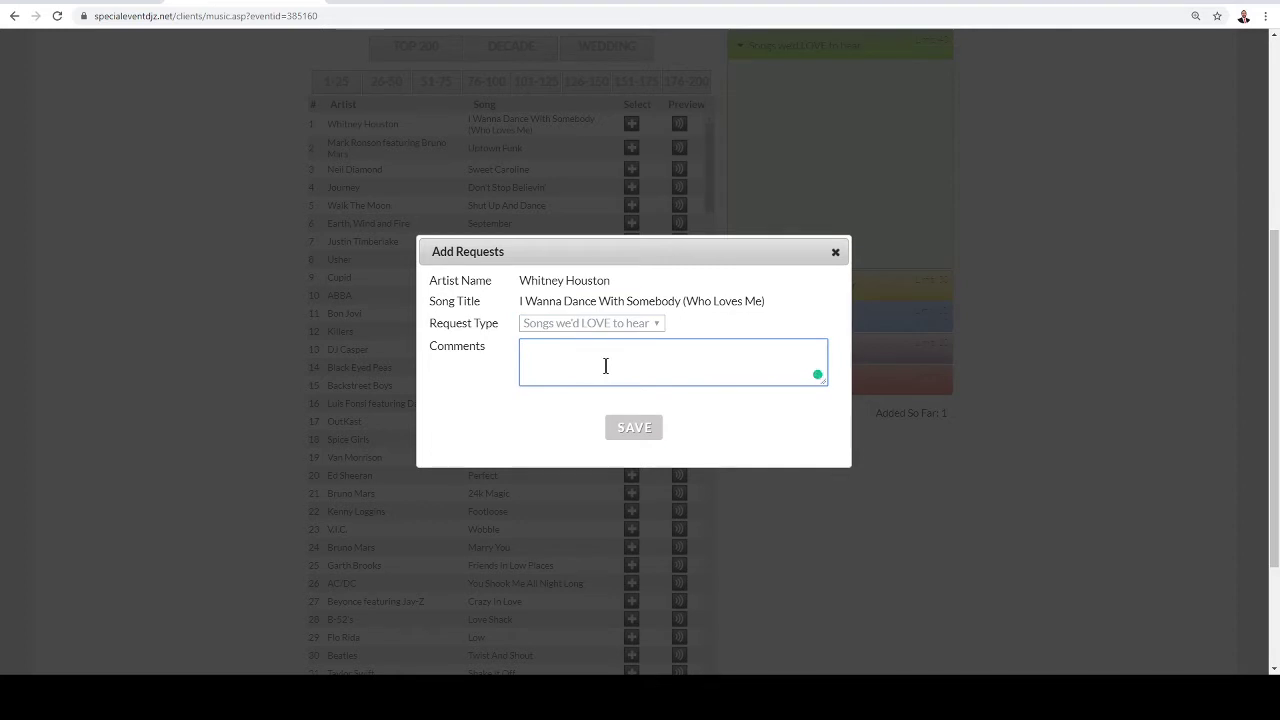
type("Notes")
left_click(642, 434)
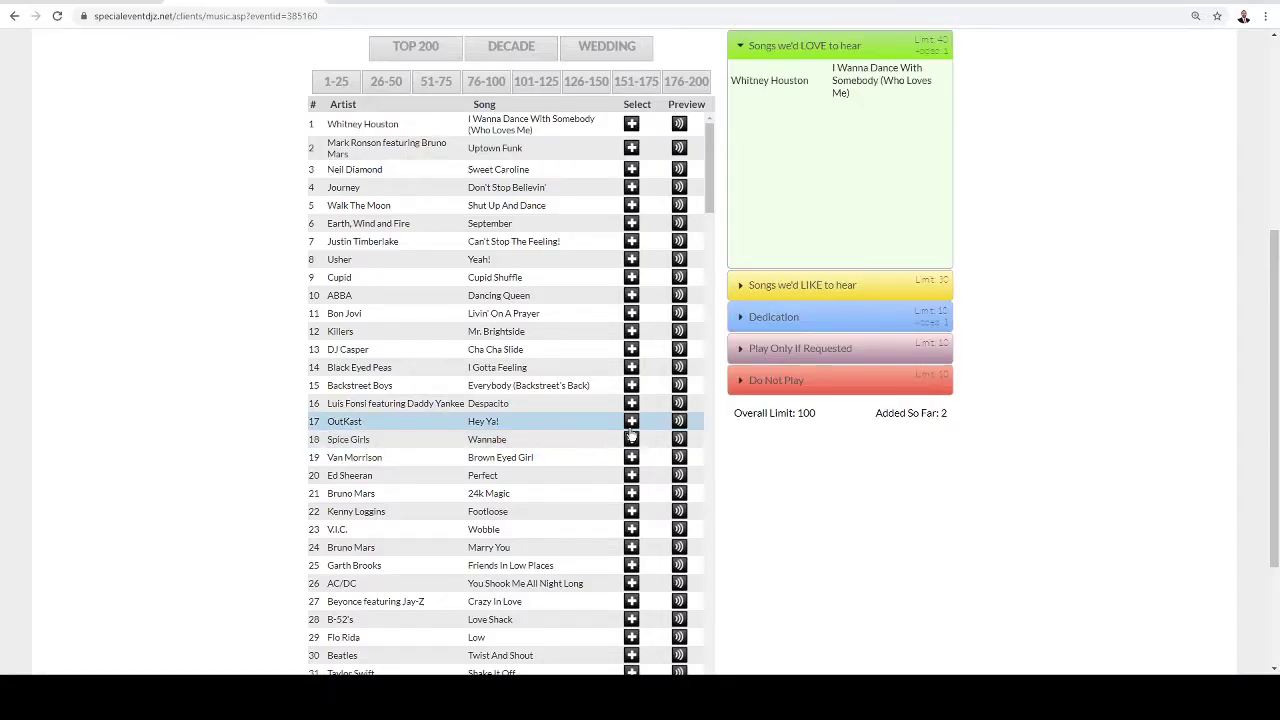
Step: Play a short audio preview of Whitney Houston's I Wanna Dance With Somebody, then pause and close it
left_click(678, 124)
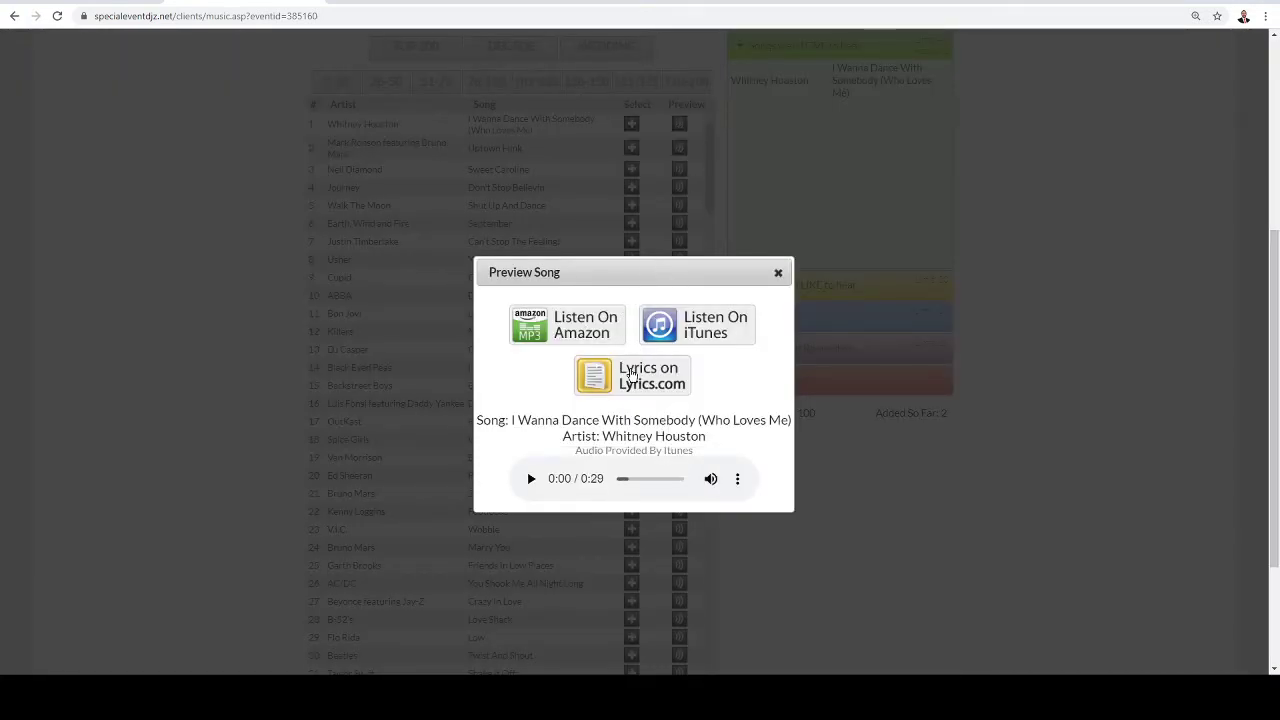
left_click(531, 479)
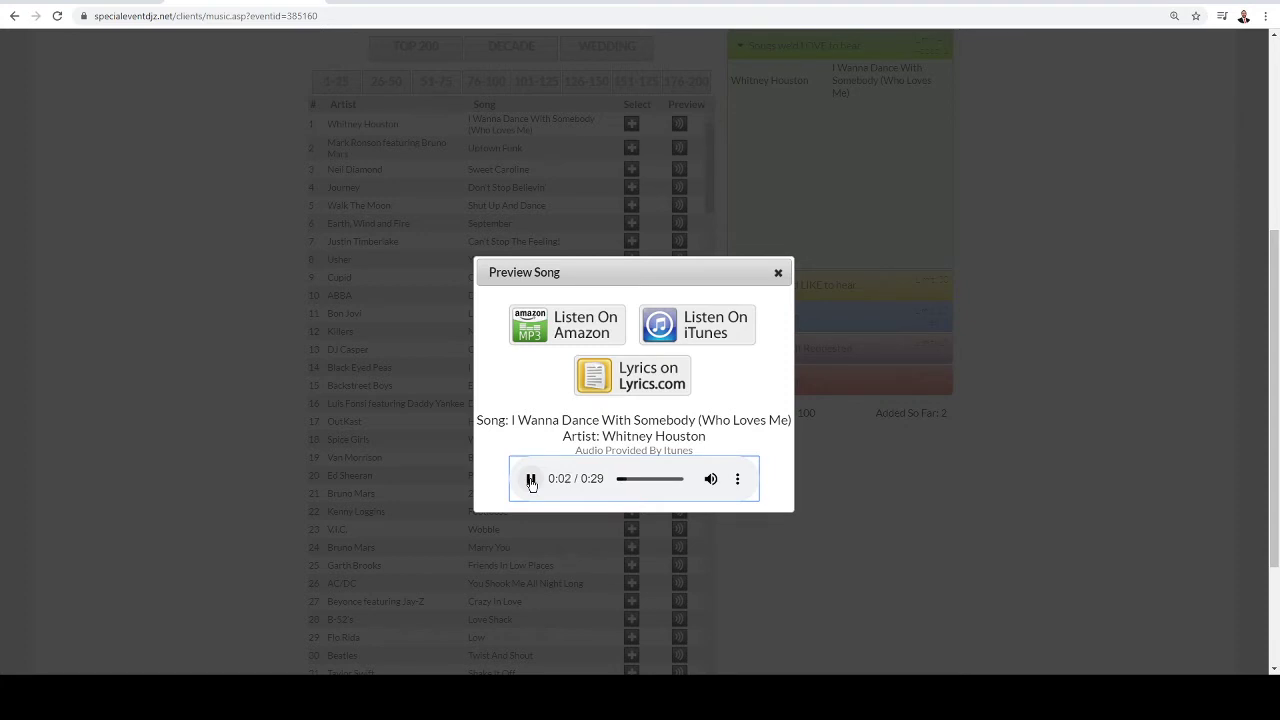
left_click(531, 479)
left_click(778, 272)
Step: Browse the top hits by decade, looking through the 50s, 60s and 10s song lists
scroll(526, 235, "up", 2)
scroll(526, 235, "up", 1)
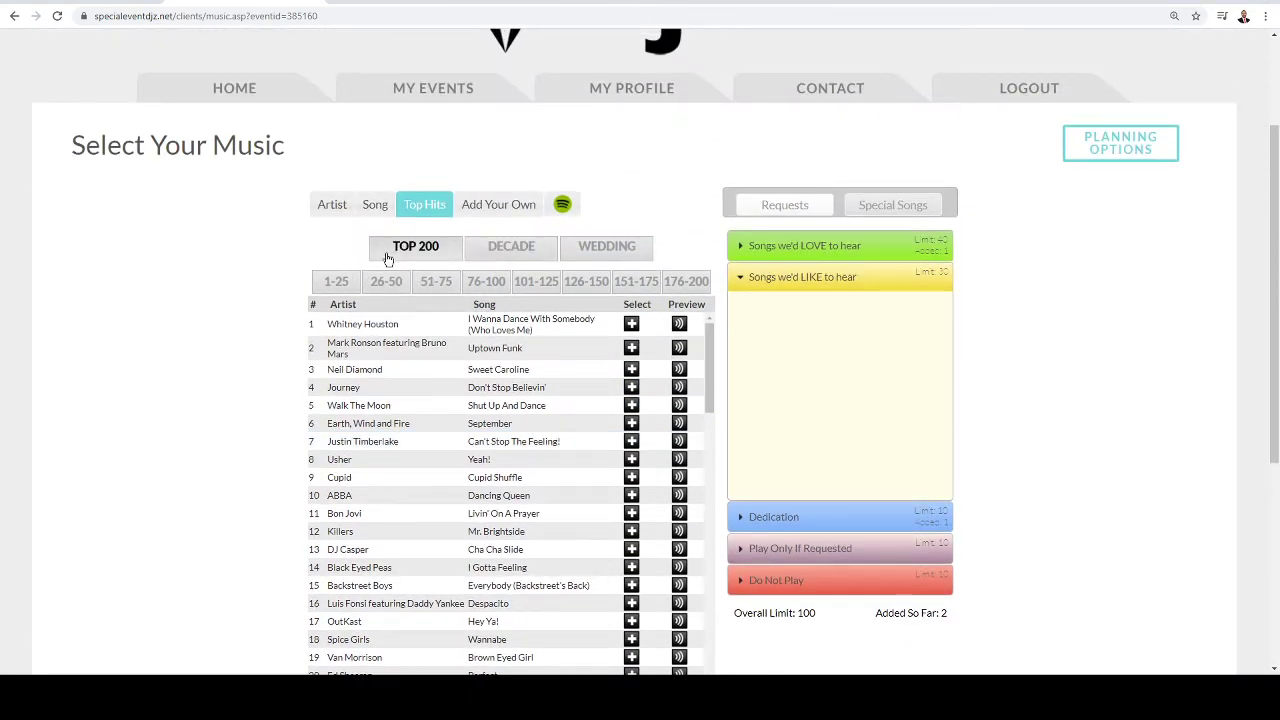
left_click(503, 254)
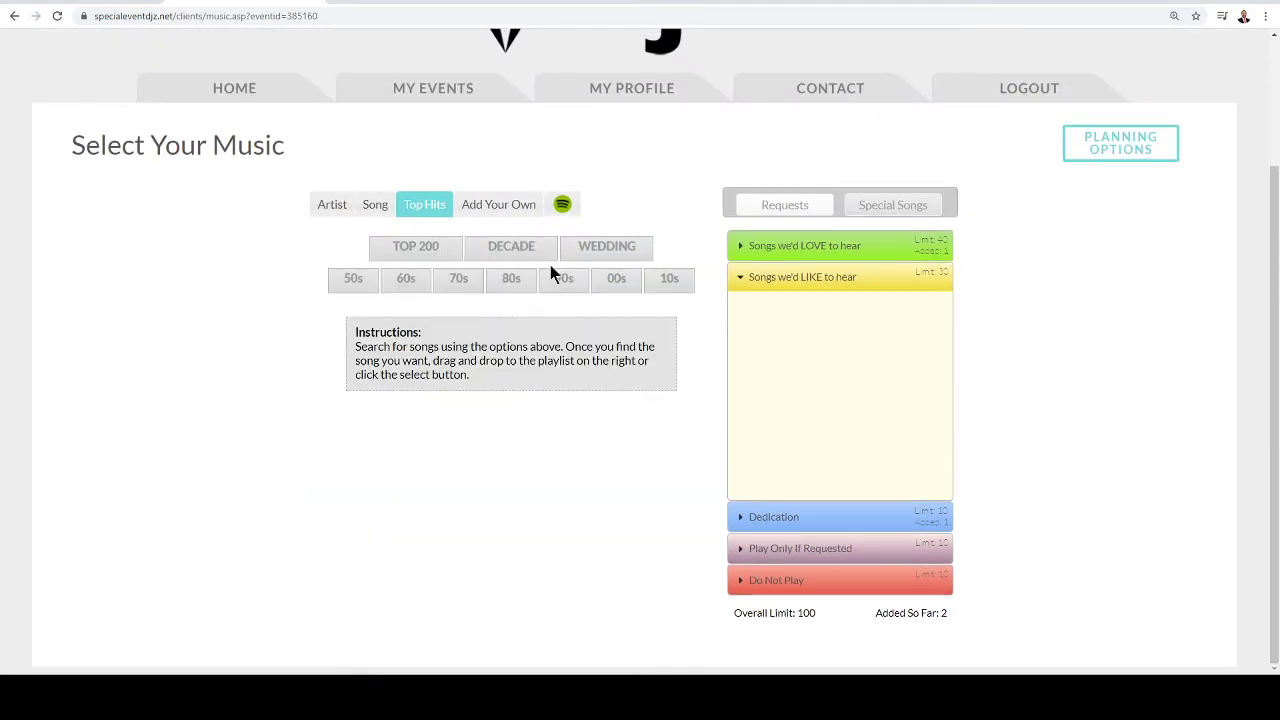
left_click(350, 281)
scroll(262, 320, "down", 2)
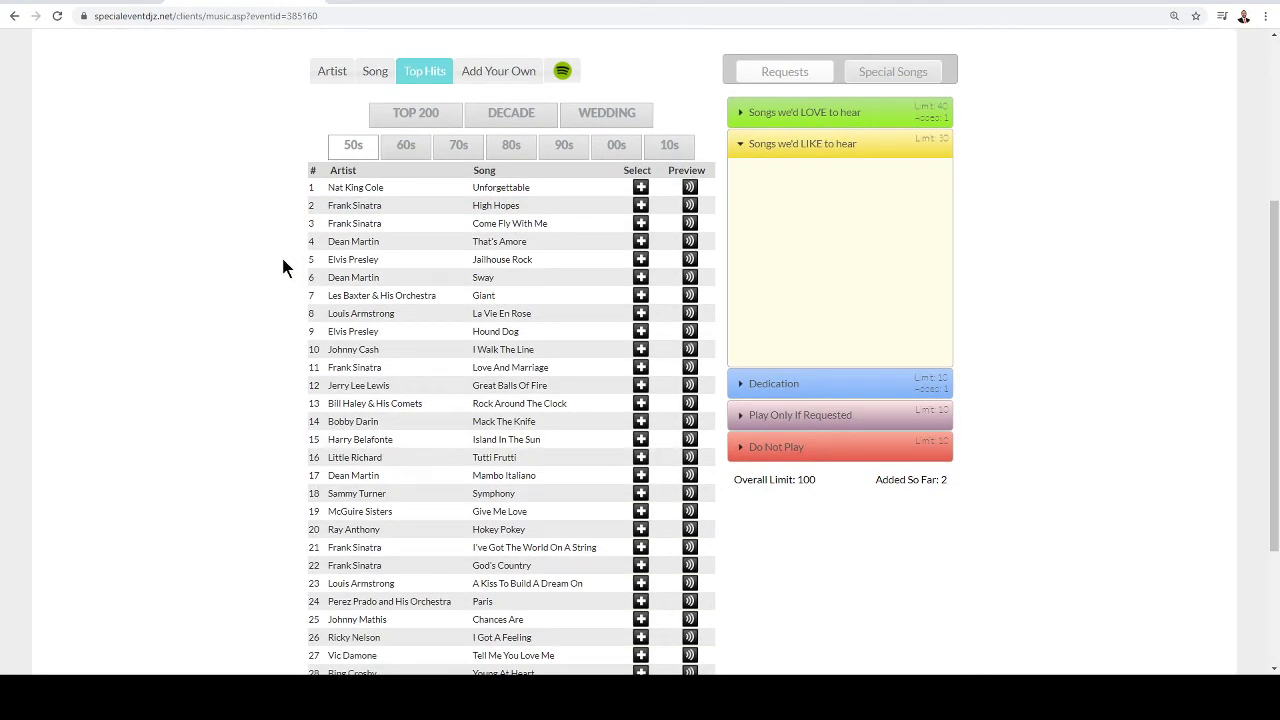
scroll(286, 336, "down", 2)
scroll(270, 445, "up", 5)
left_click(404, 210)
scroll(293, 275, "down", 2)
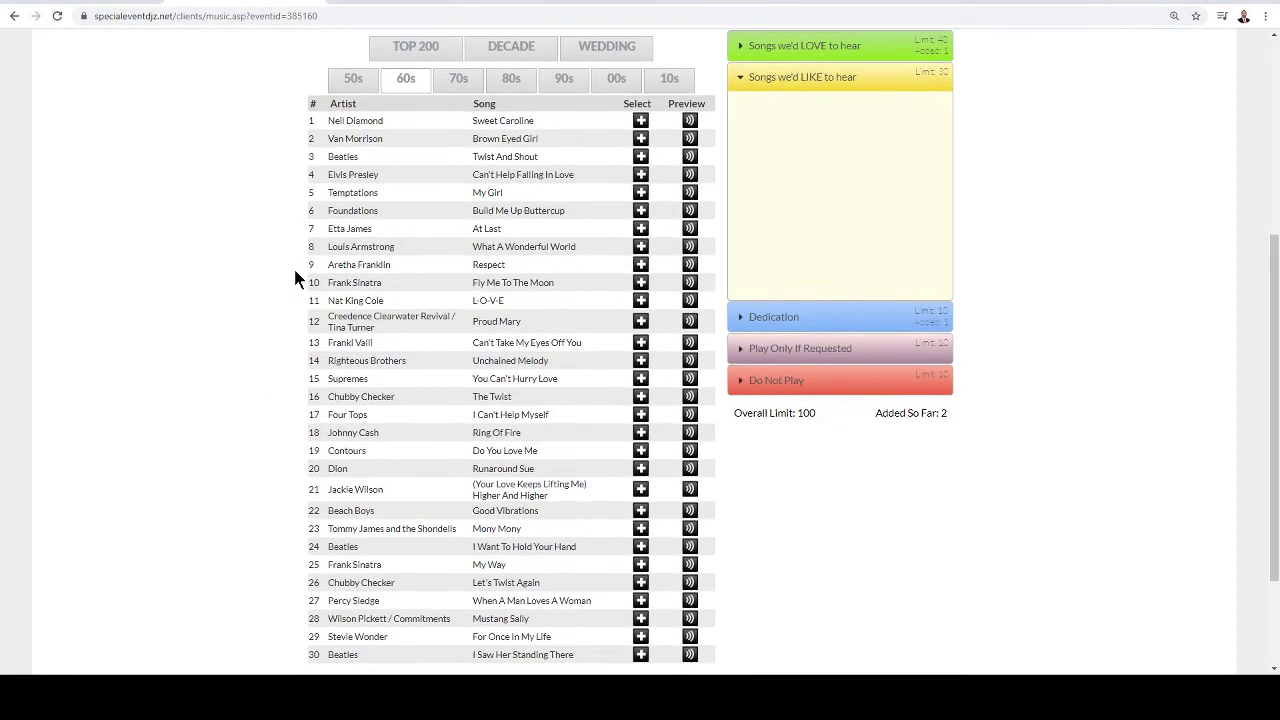
scroll(295, 280, "down", 1)
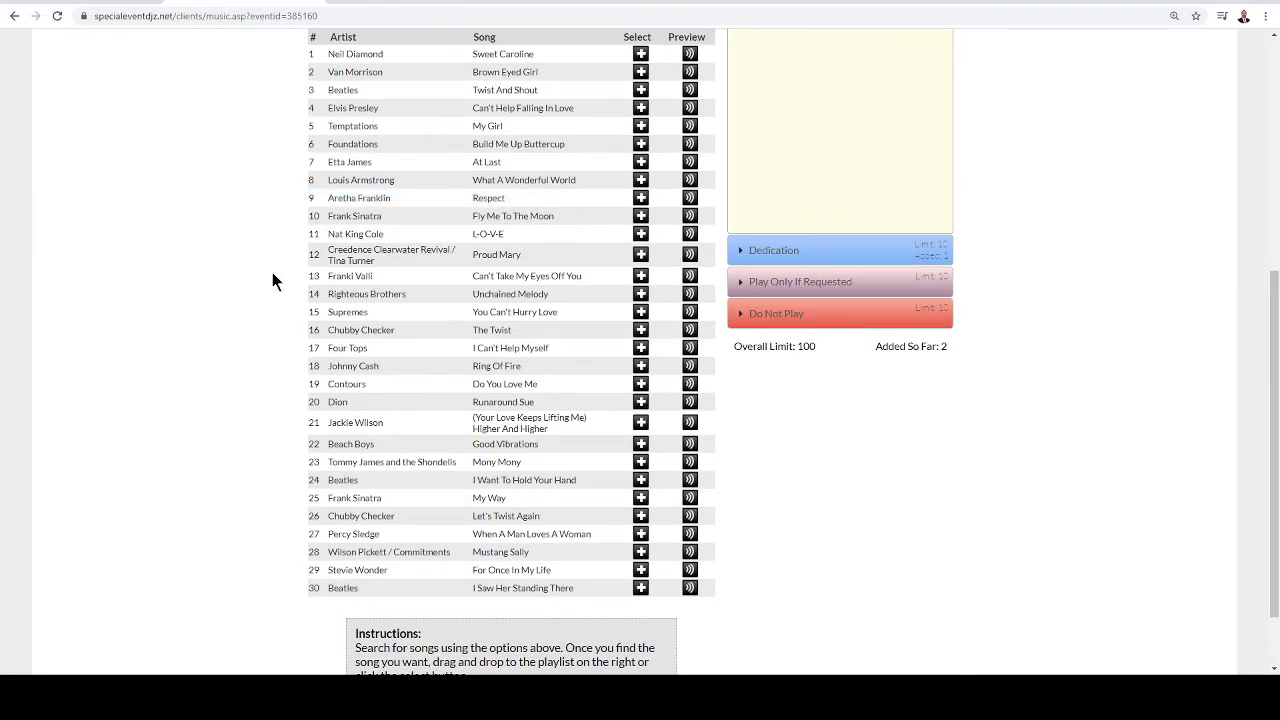
scroll(274, 285, "up", 4)
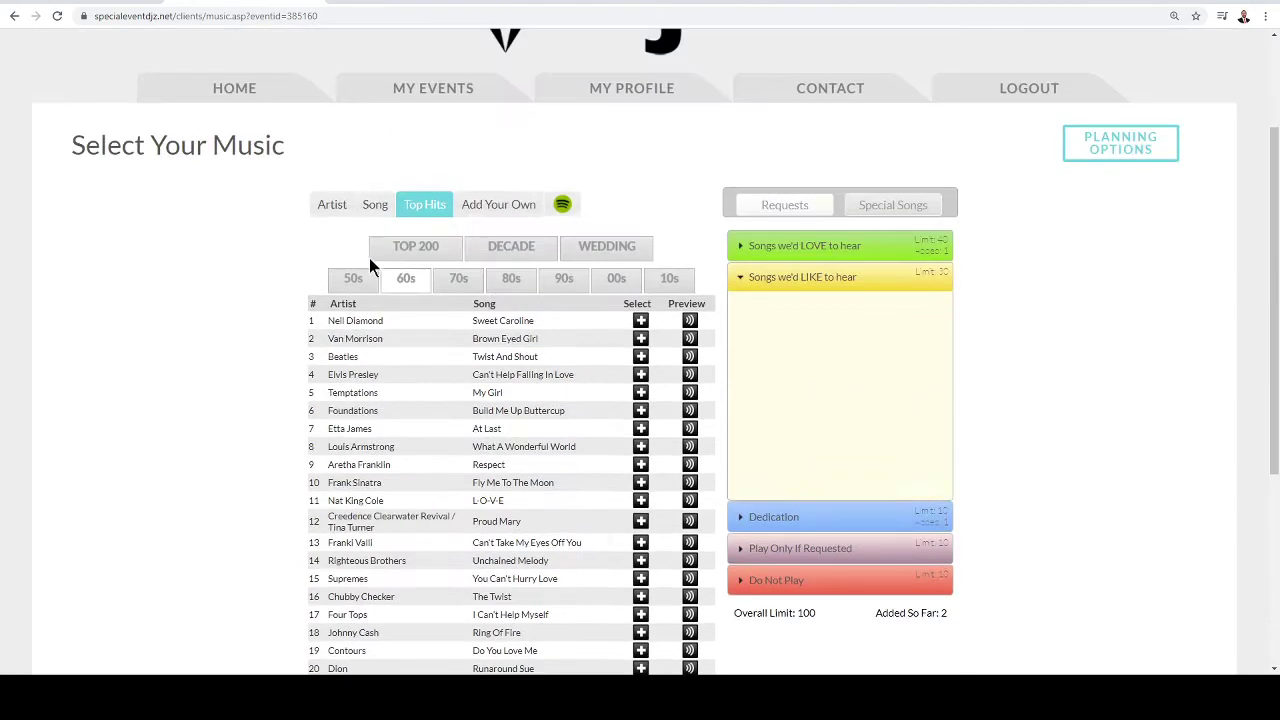
left_click(669, 280)
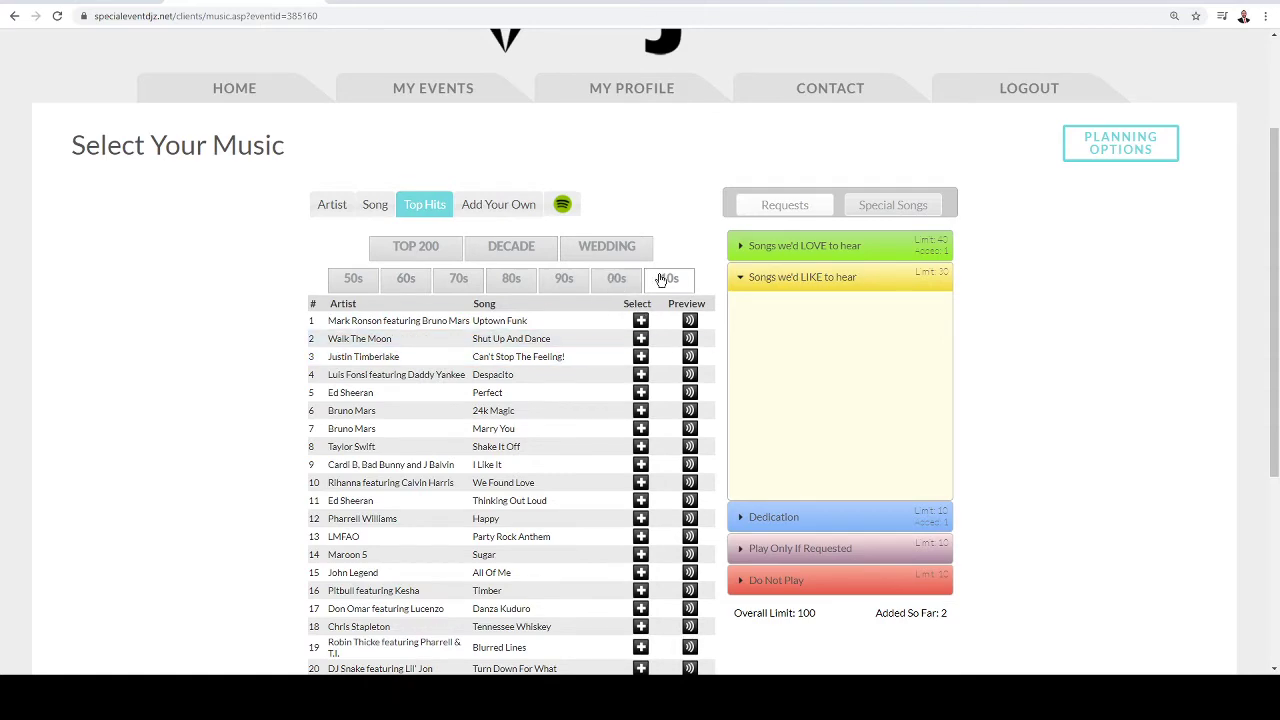
scroll(263, 372, "down", 3)
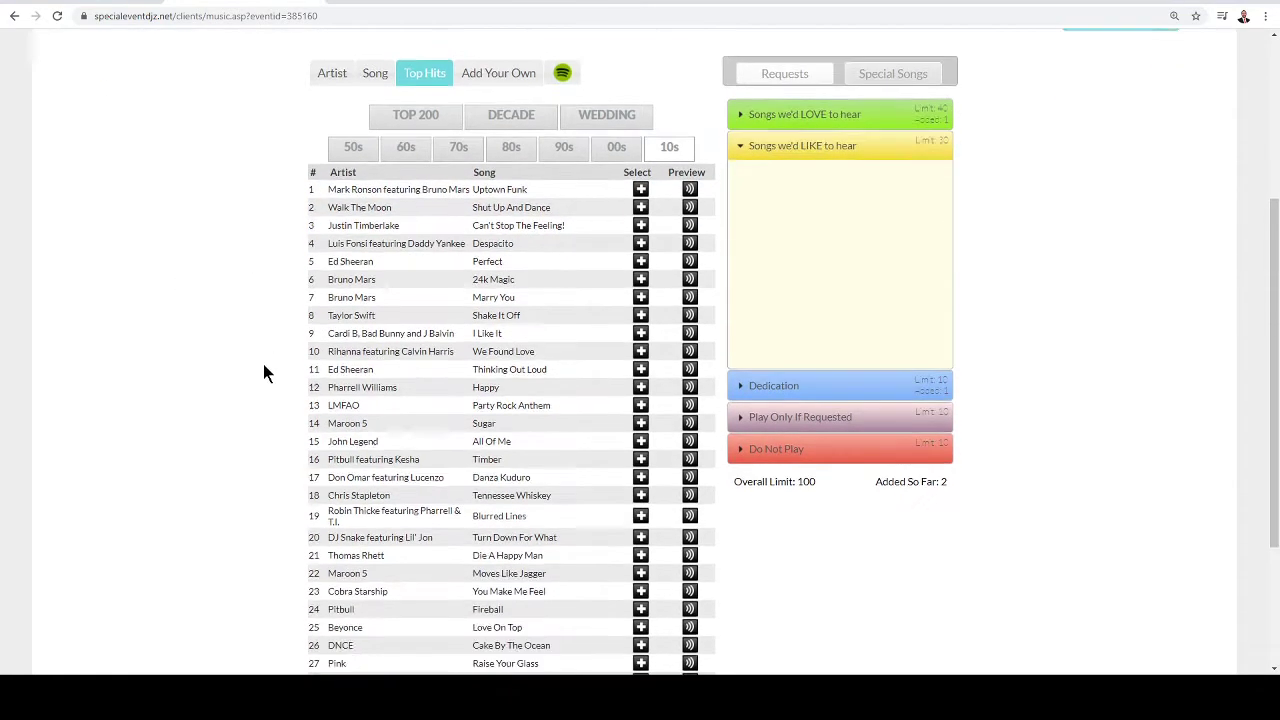
scroll(263, 368, "up", 2)
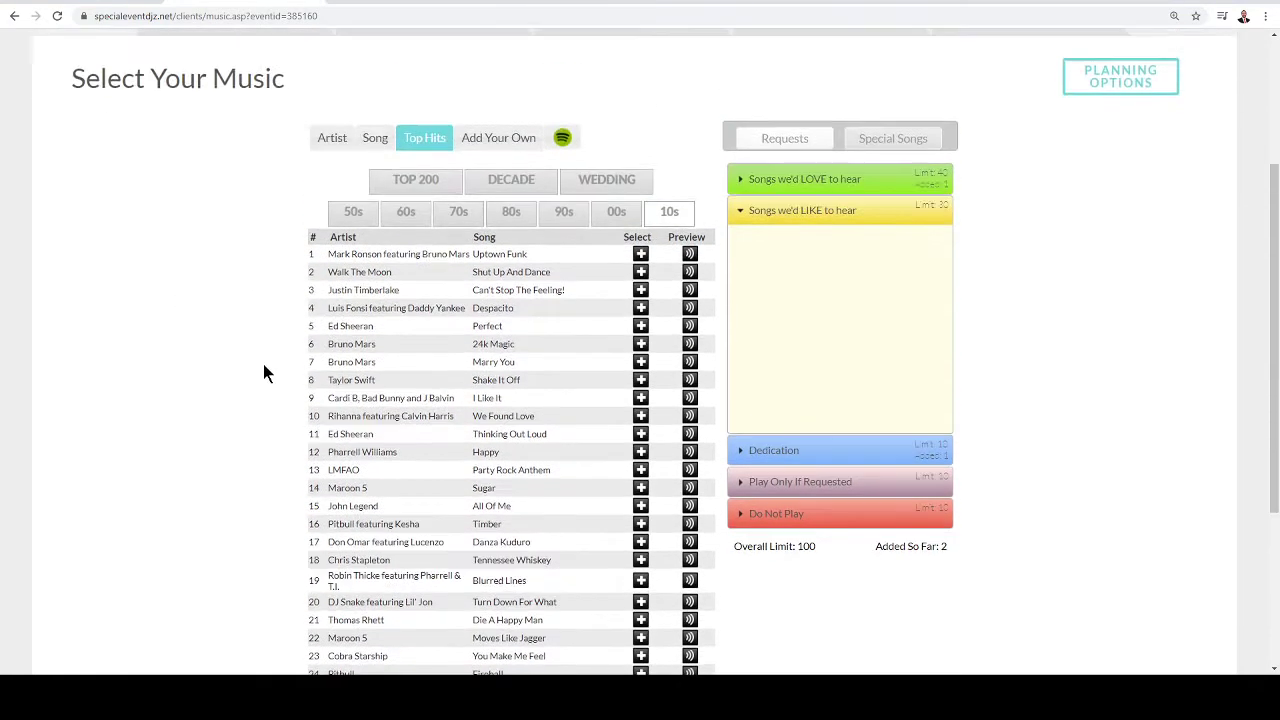
left_click(510, 182)
Step: Browse the wedding top hits for Introduction Songs, Bride & Groom and Bride & Father
left_click(596, 250)
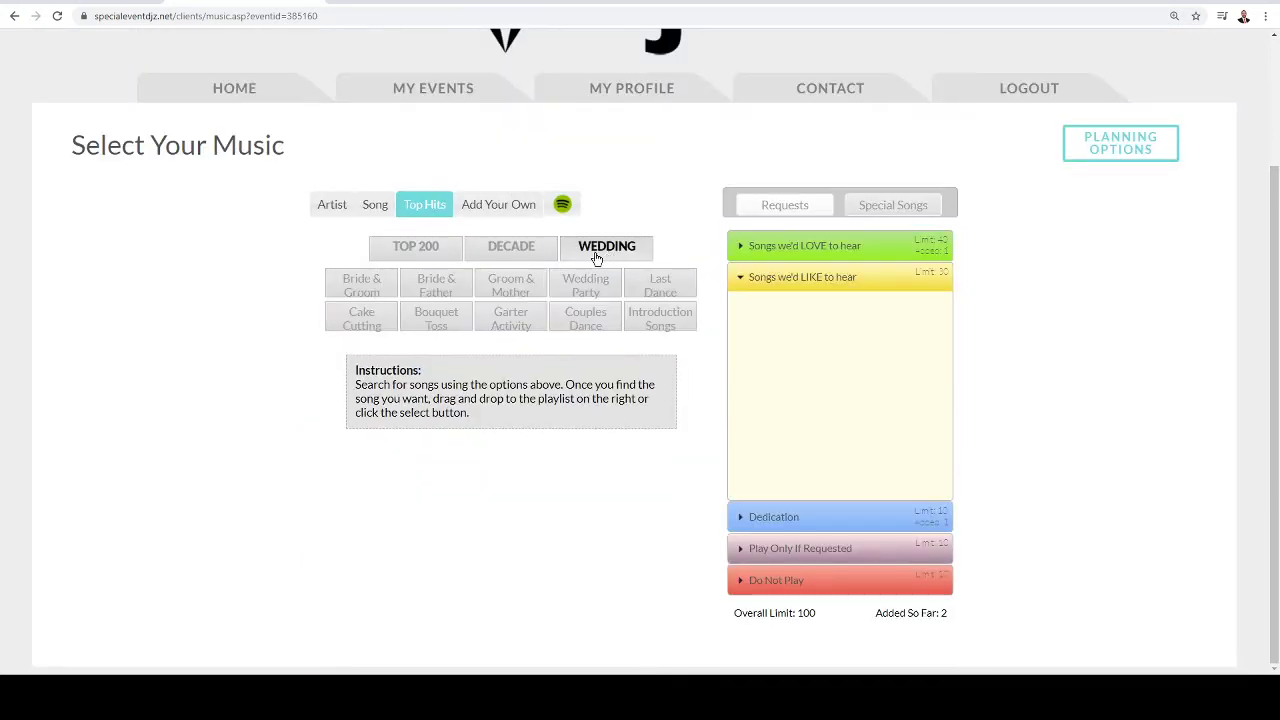
left_click(668, 322)
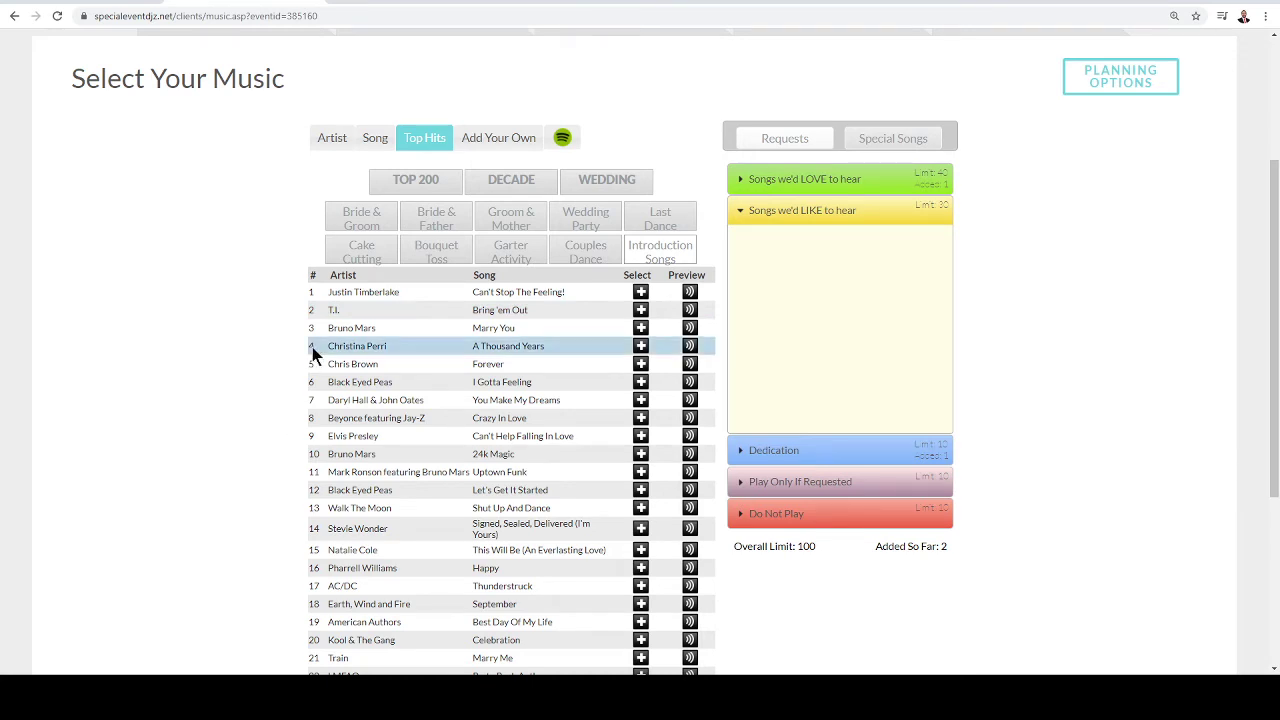
left_click(345, 230)
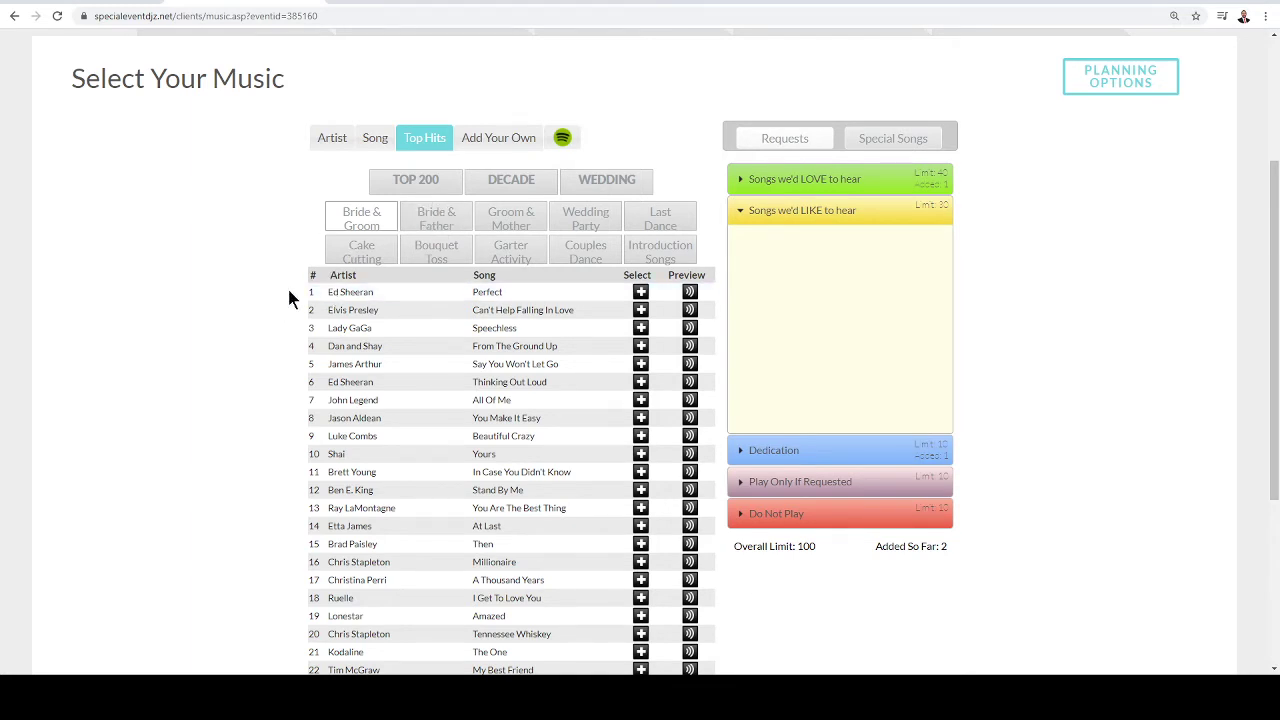
left_click(430, 215)
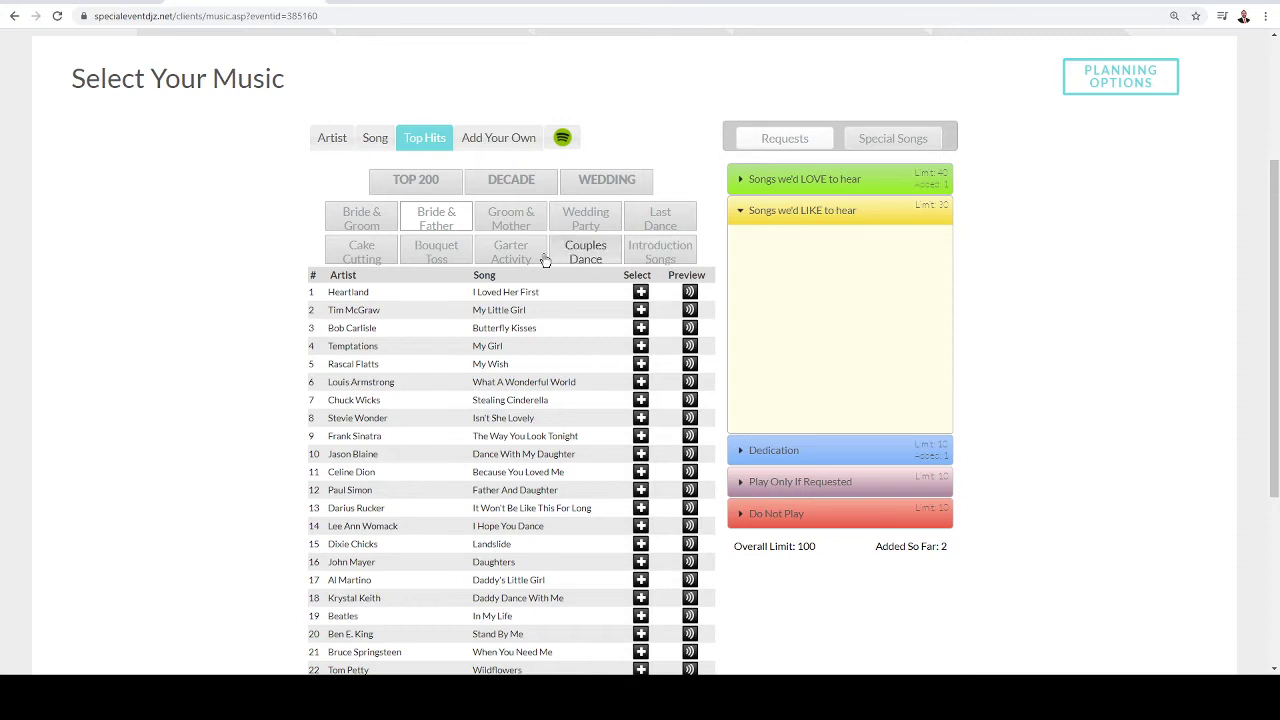
Step: View the option for connecting a Spotify account to the music planner
scroll(609, 235, "up", 1)
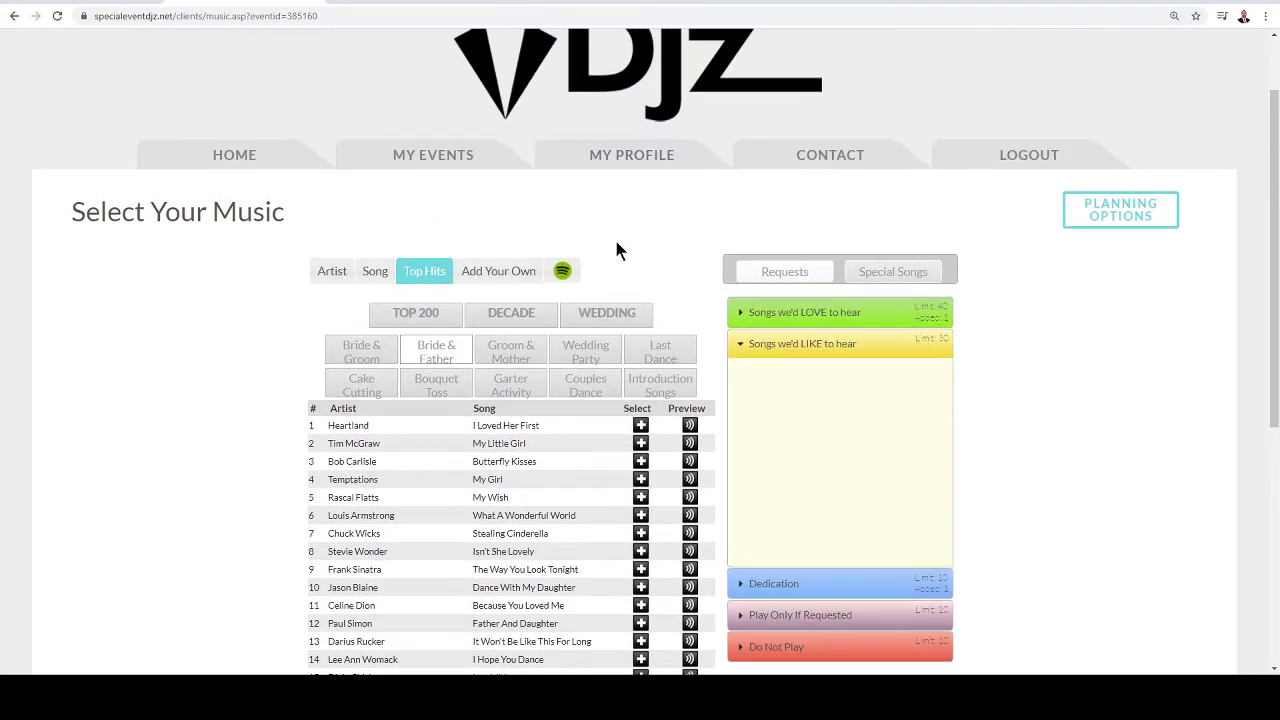
left_click(577, 276)
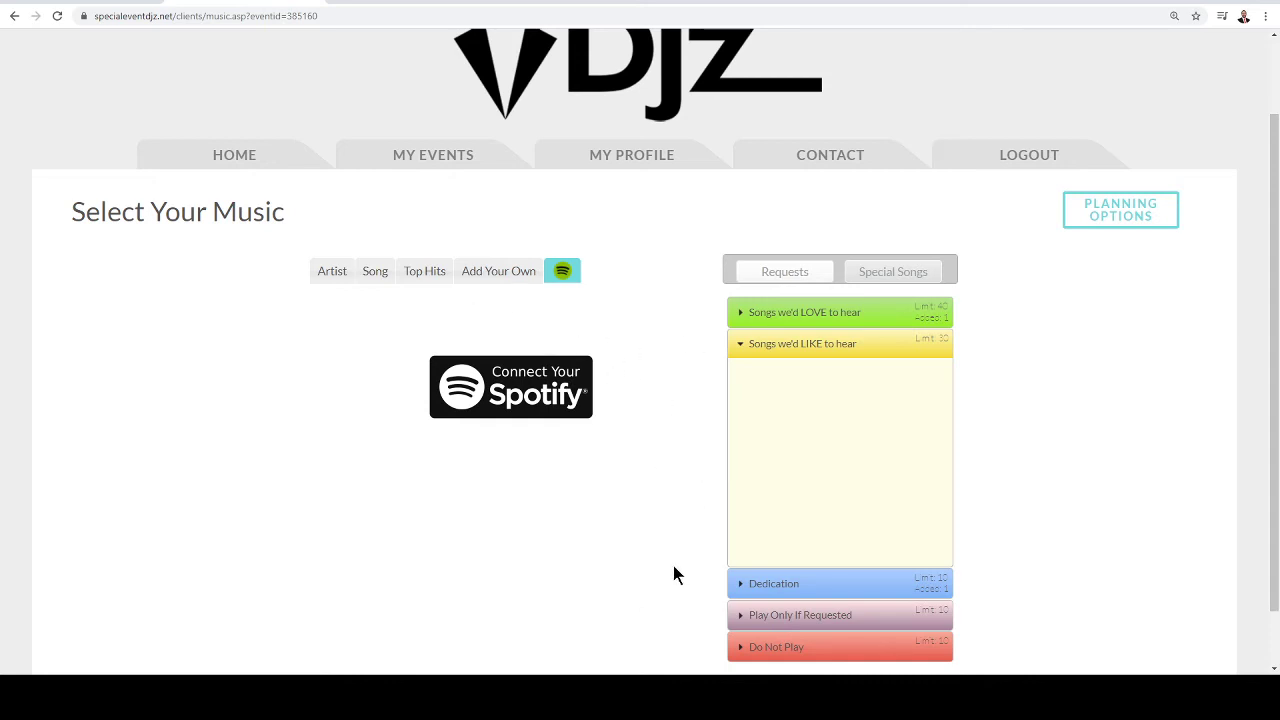
scroll(660, 428, "down", 1)
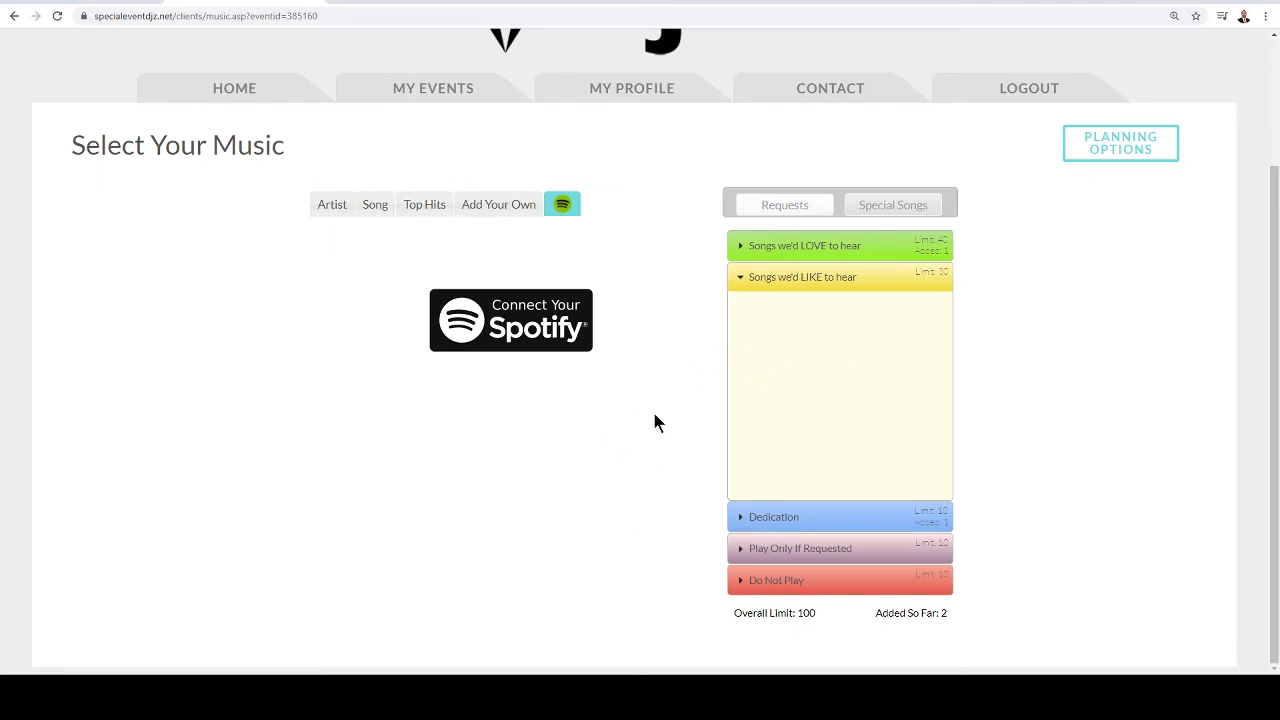
Step: Review the Songs we'd LOVE to hear list and the Special Songs categories, including Pre-Ceremony and Father Daughter Dance
left_click(880, 245)
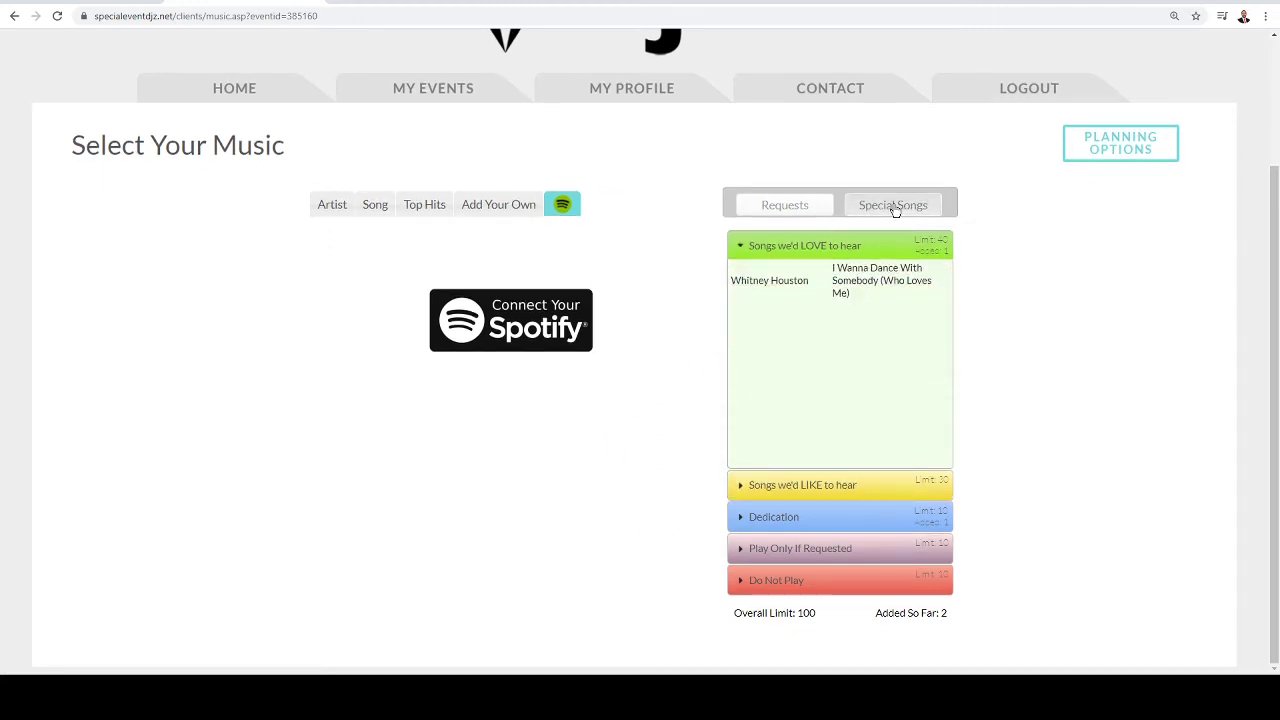
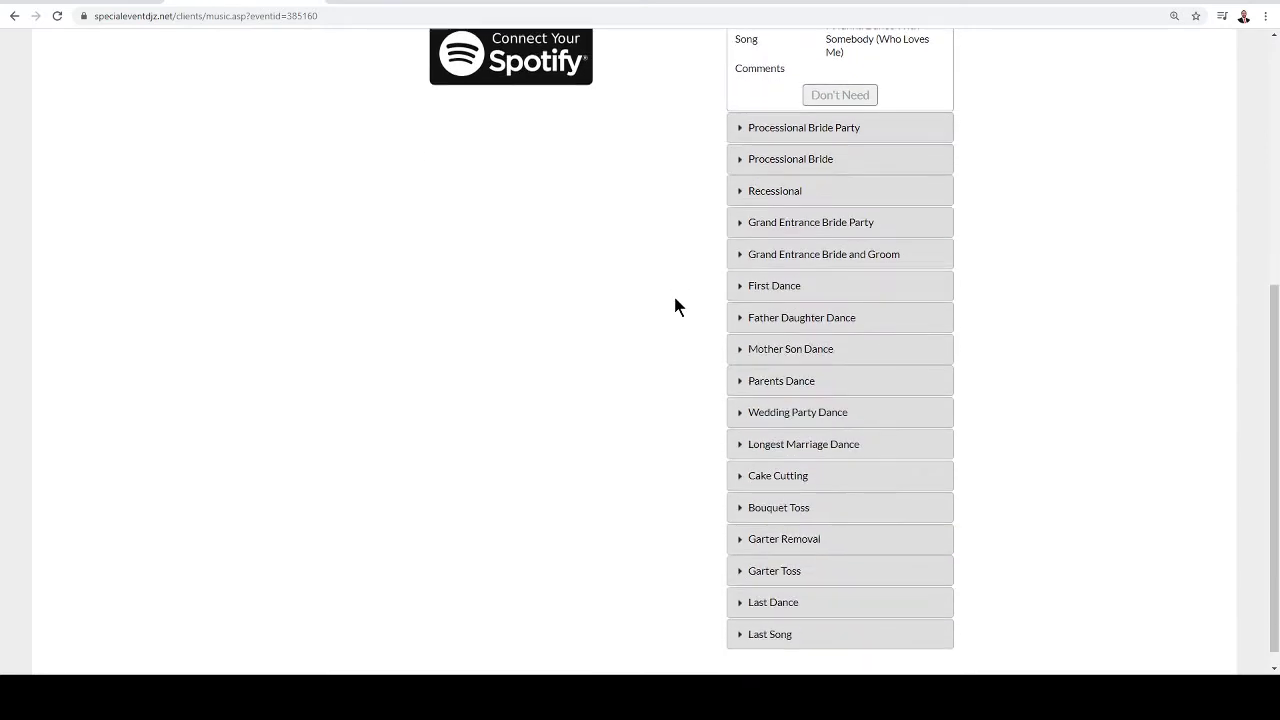
scroll(675, 306, "down", 1)
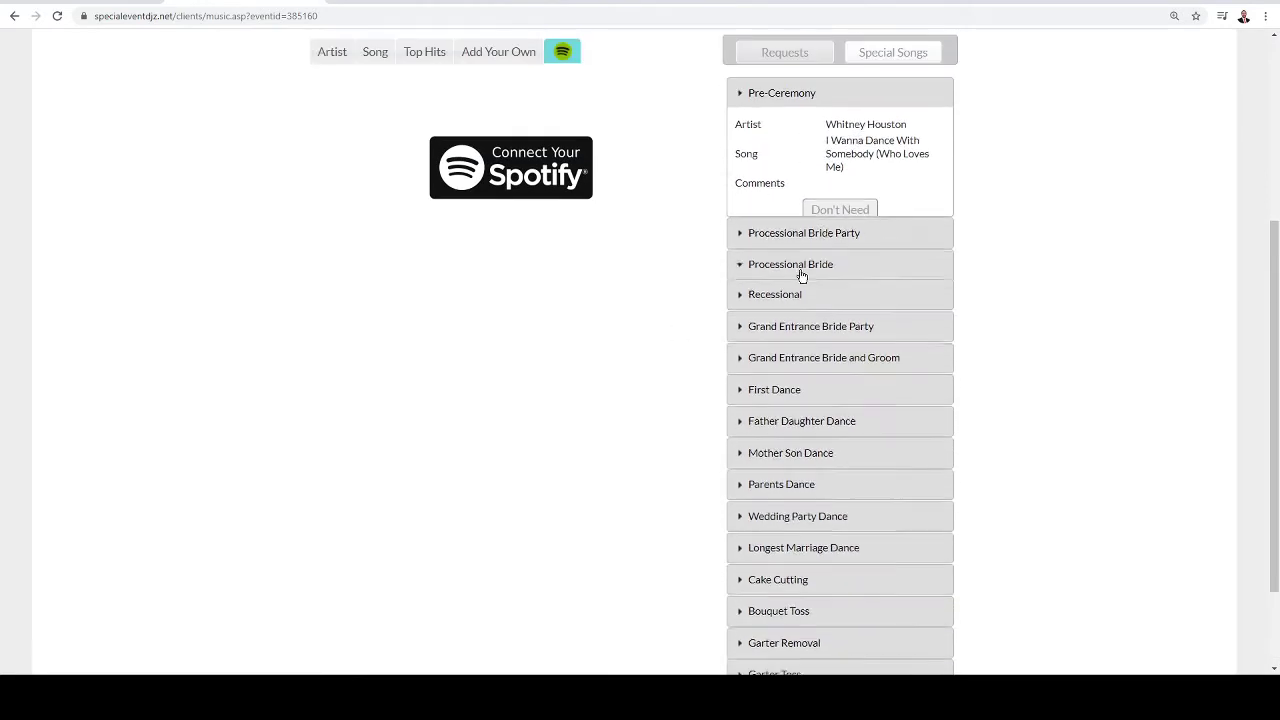
left_click(838, 208)
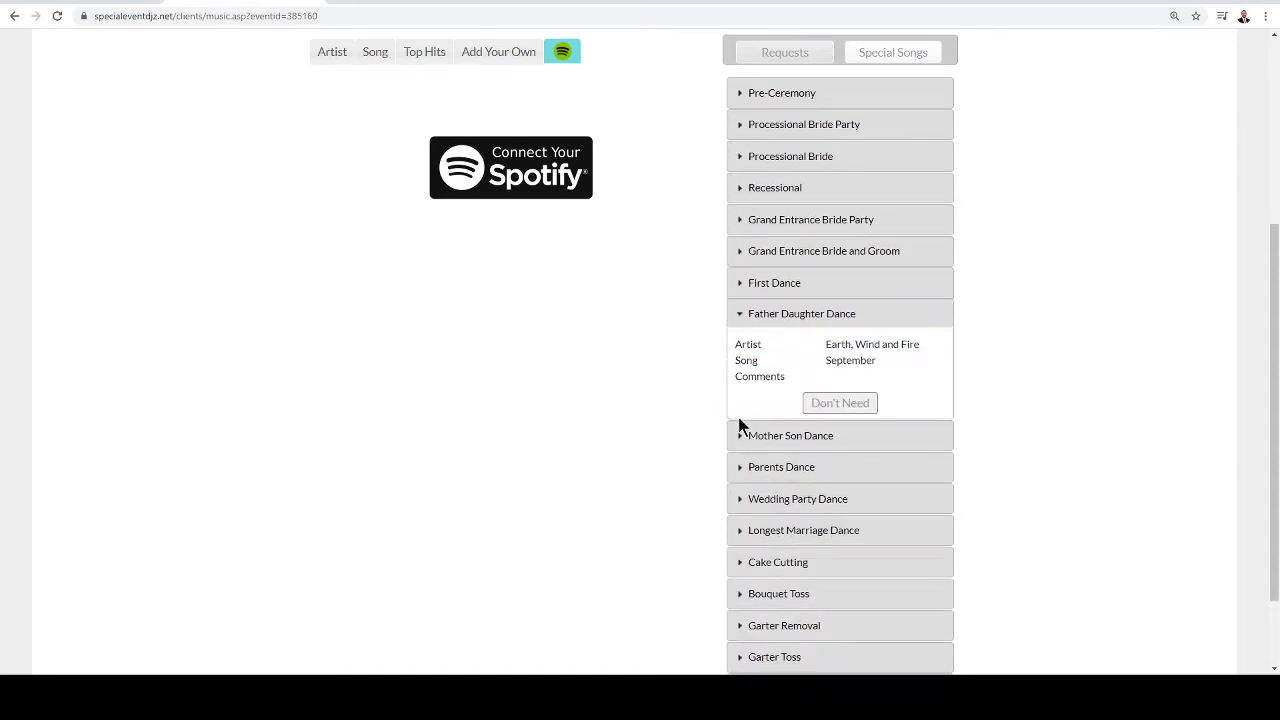
Step: Select Prince's song Glam Slam from the artist results and assign it as the Mother Son Dance special song
scroll(526, 303, "up", 2)
left_click(333, 186)
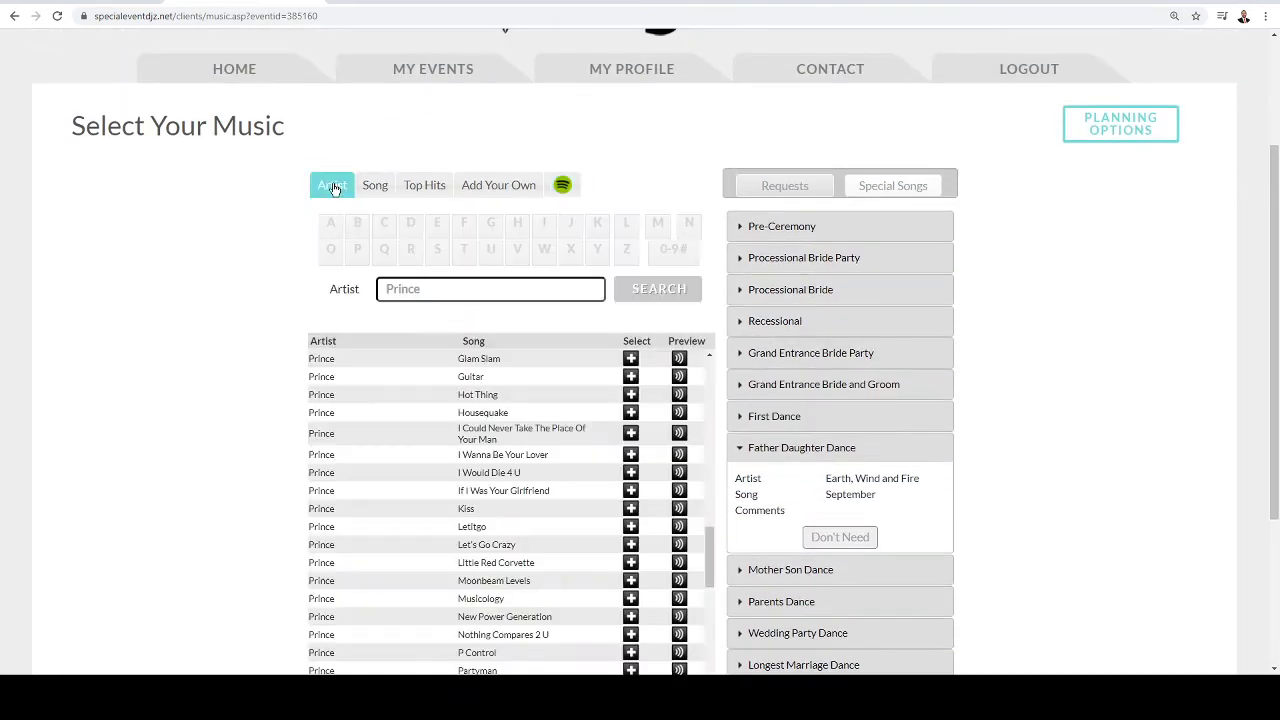
left_click(630, 358)
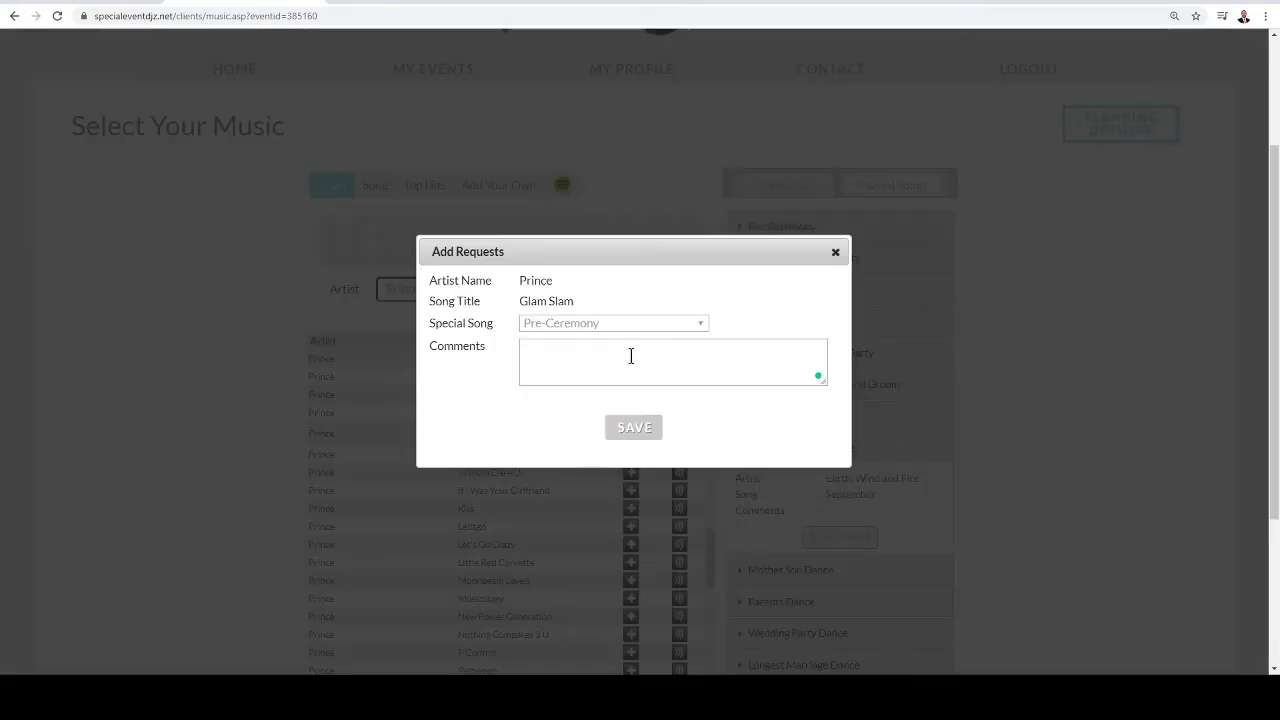
left_click(612, 323)
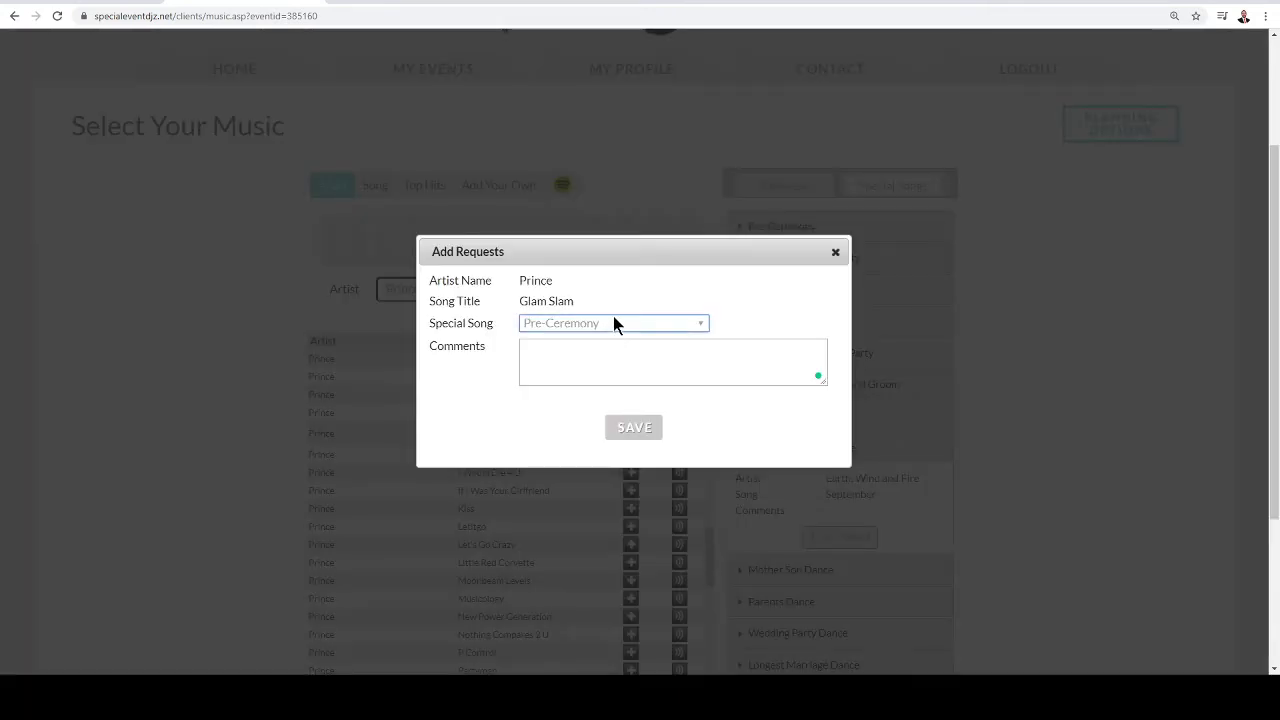
left_click(590, 465)
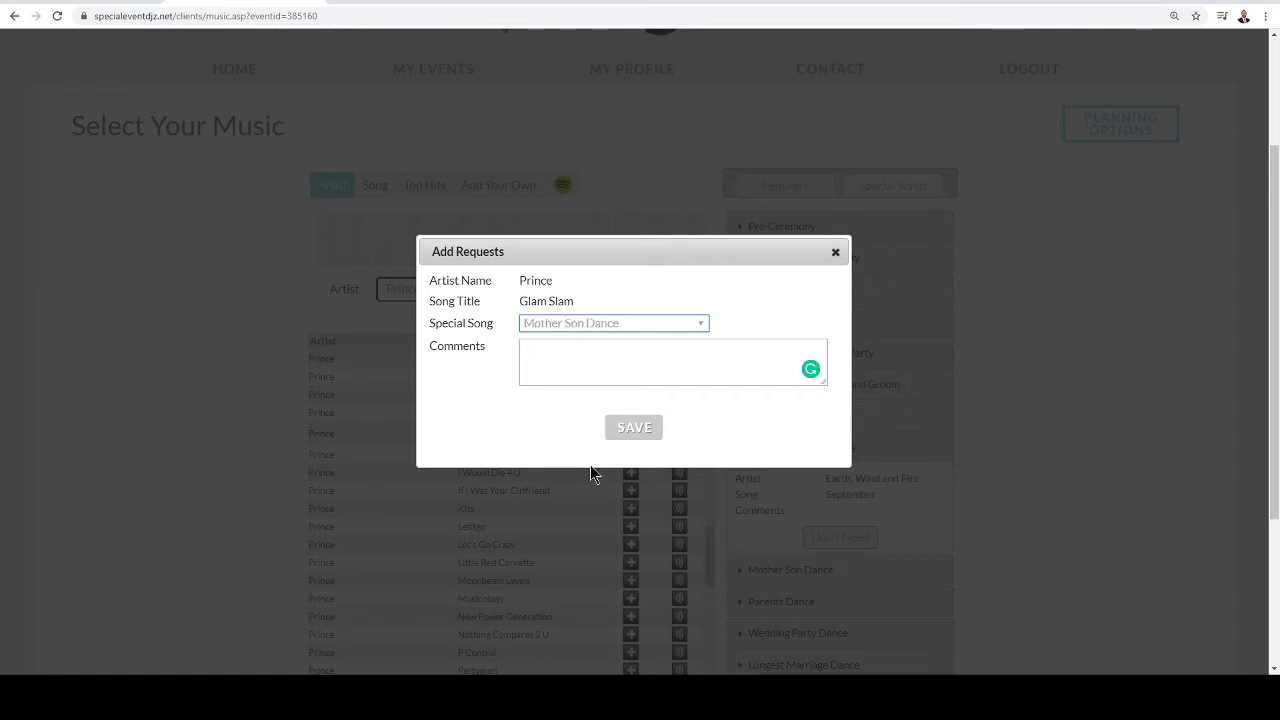
Step: Add the comment "Start at 30 sec mark, Face out after 1:30 Mins. Don't start until we are in position." and save the request
left_click(574, 361)
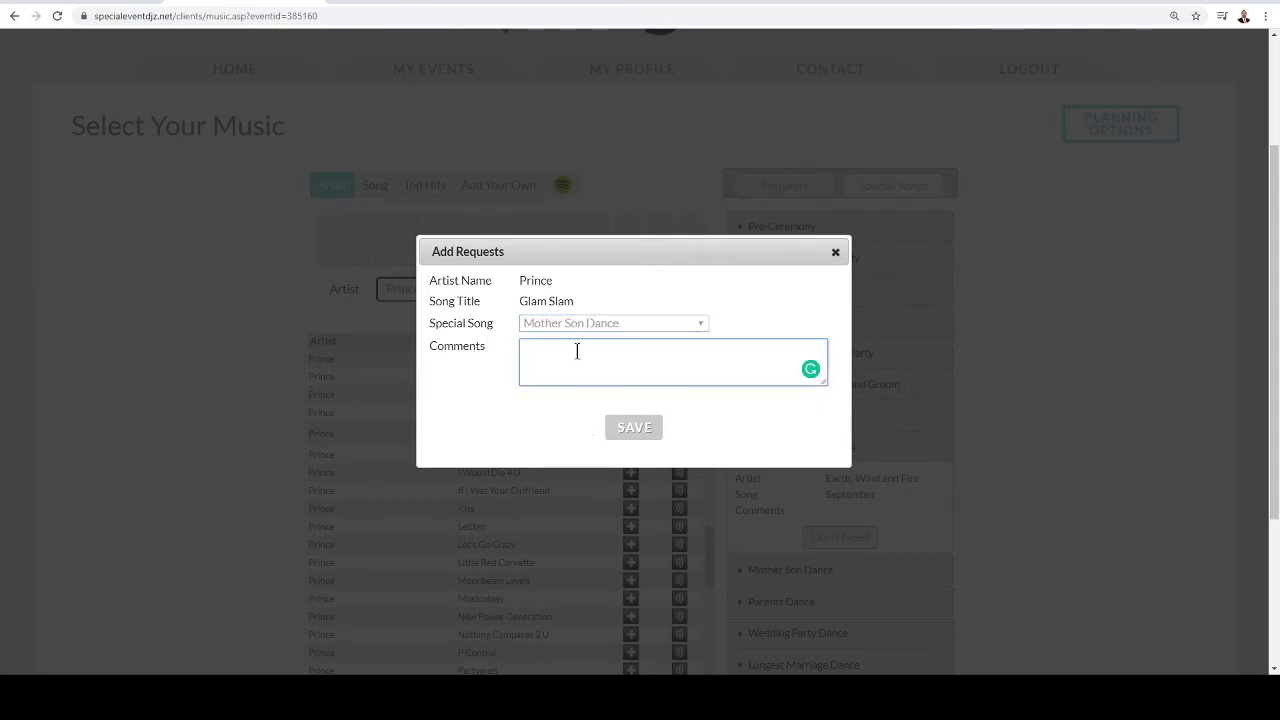
type("Start at 30sec mark")
left_click(577, 350)
left_click(650, 383)
type(", Face out aft")
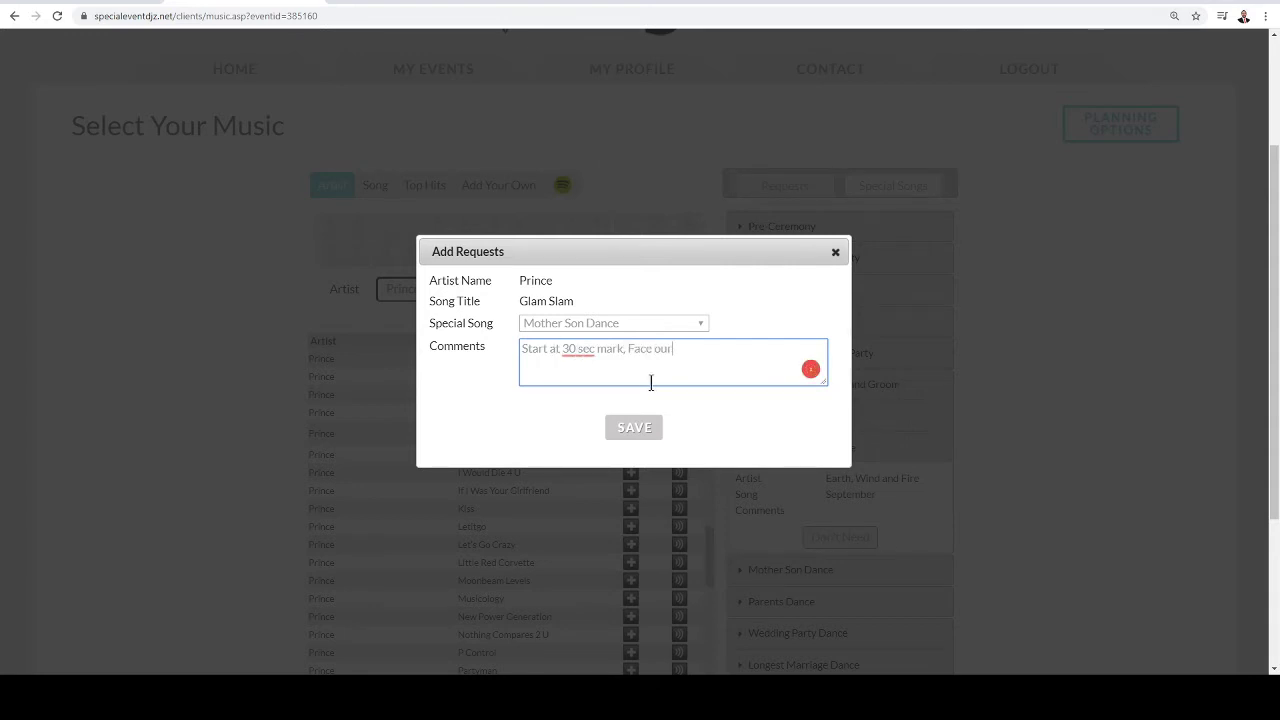
type("er 1:30 Mins")
type(". Dont s")
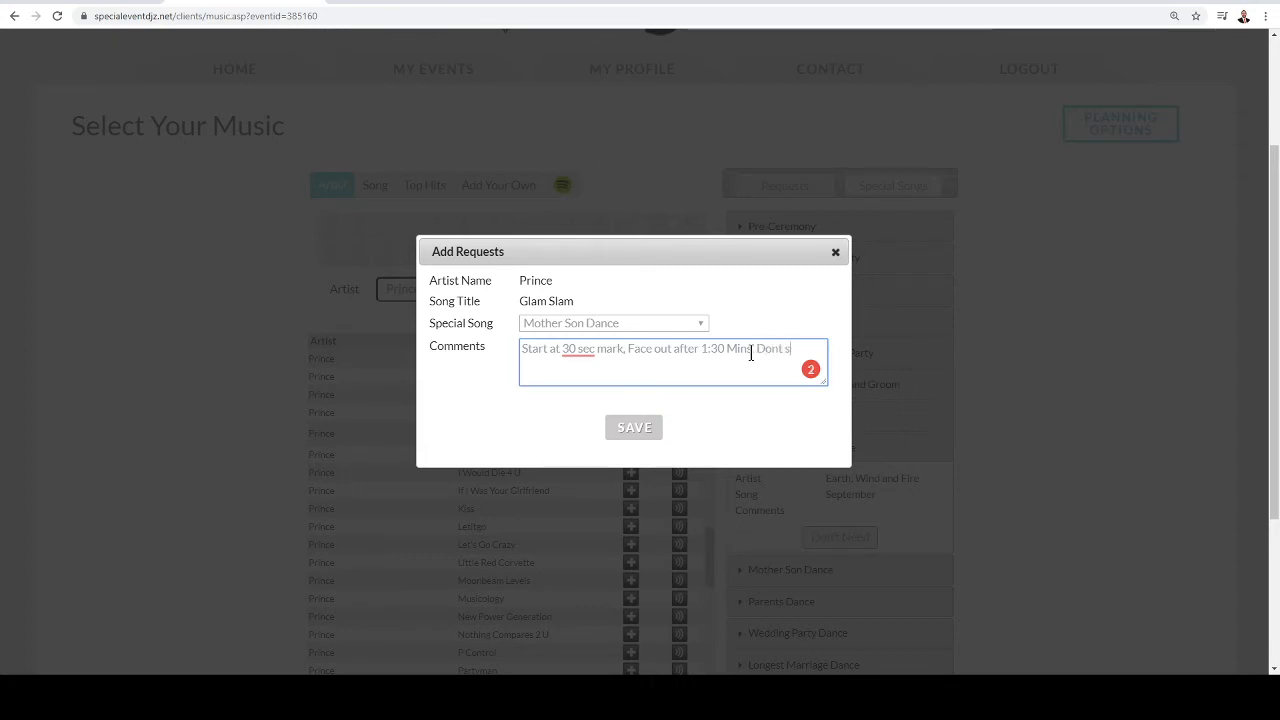
type("tart until we are in postion")
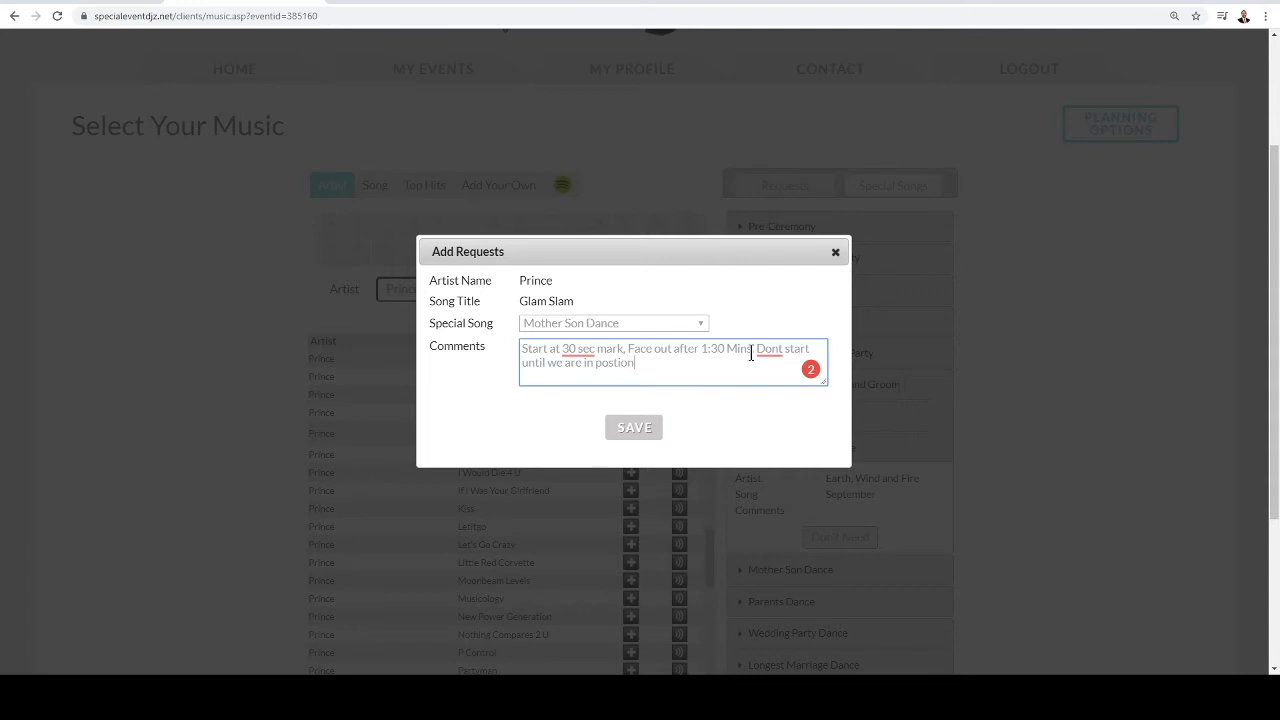
left_click(760, 351)
left_click(768, 373)
left_click(616, 362)
left_click(619, 385)
type(".")
left_click(634, 427)
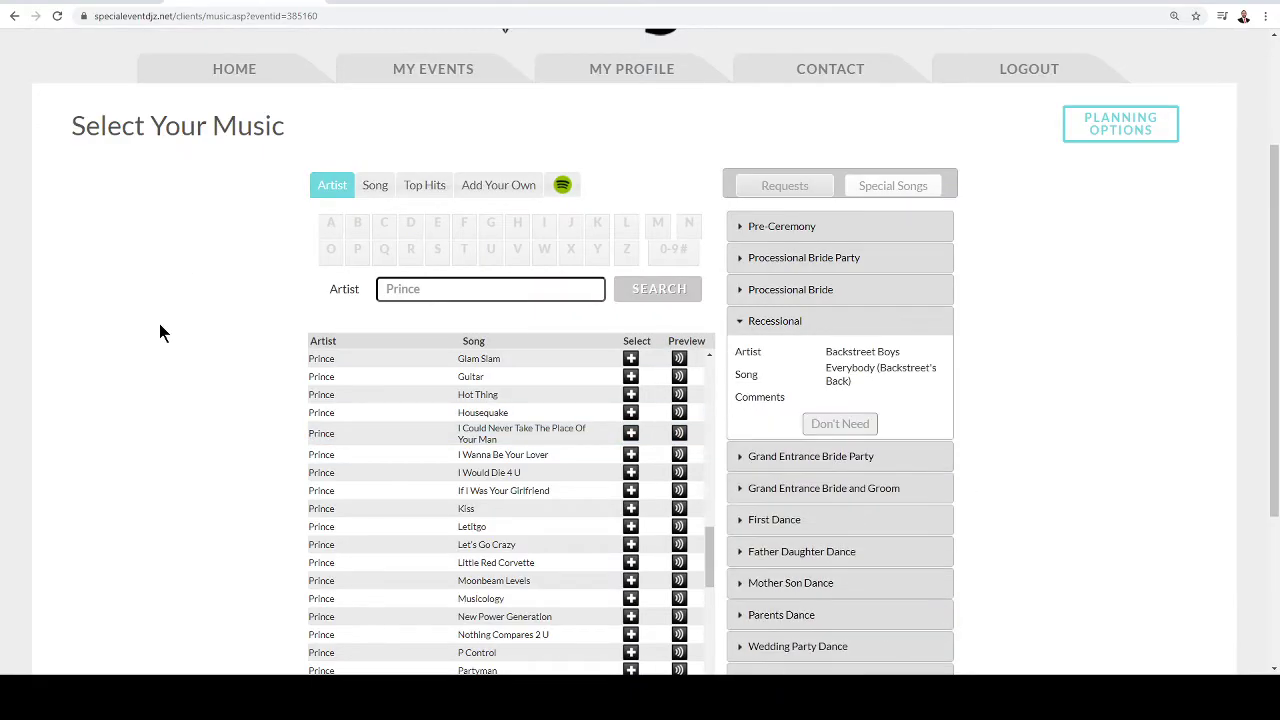
Step: Review the Special Songs categories, checking the Grand Entrance Bride Party entry and the rest down to Last Song
scroll(164, 386, "down", 1)
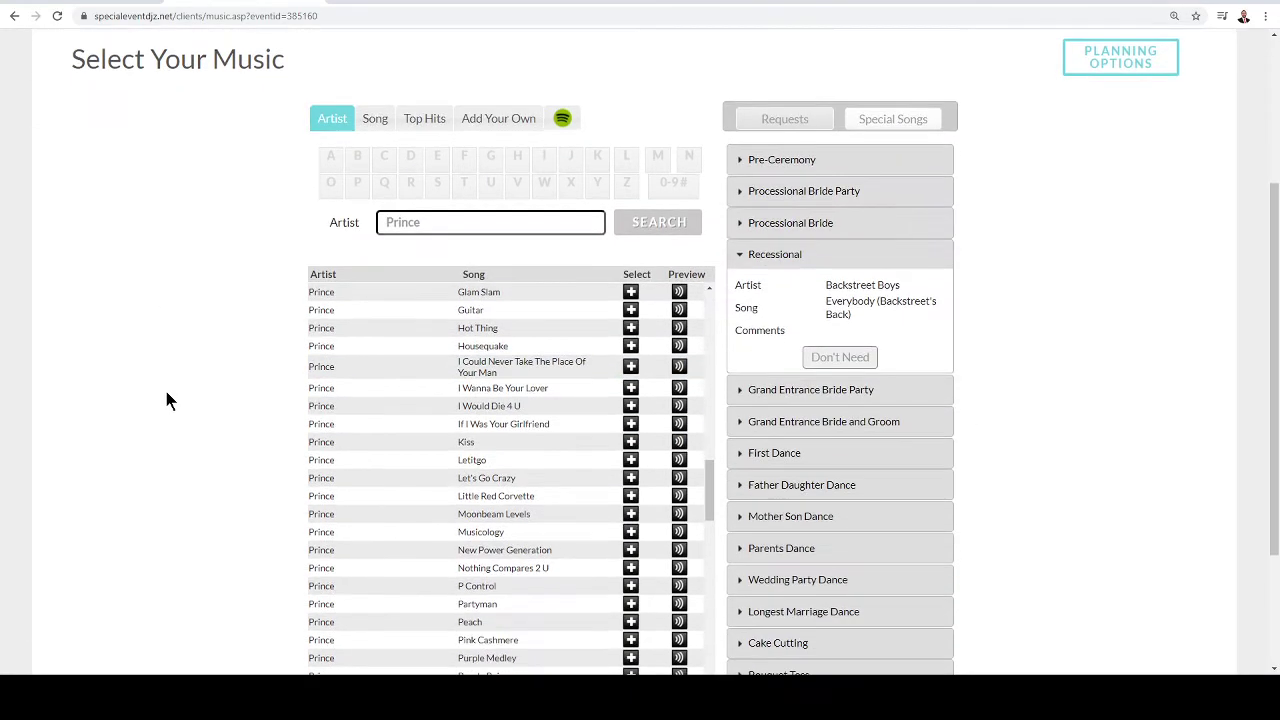
left_click(768, 392)
scroll(1006, 180, "down", 1)
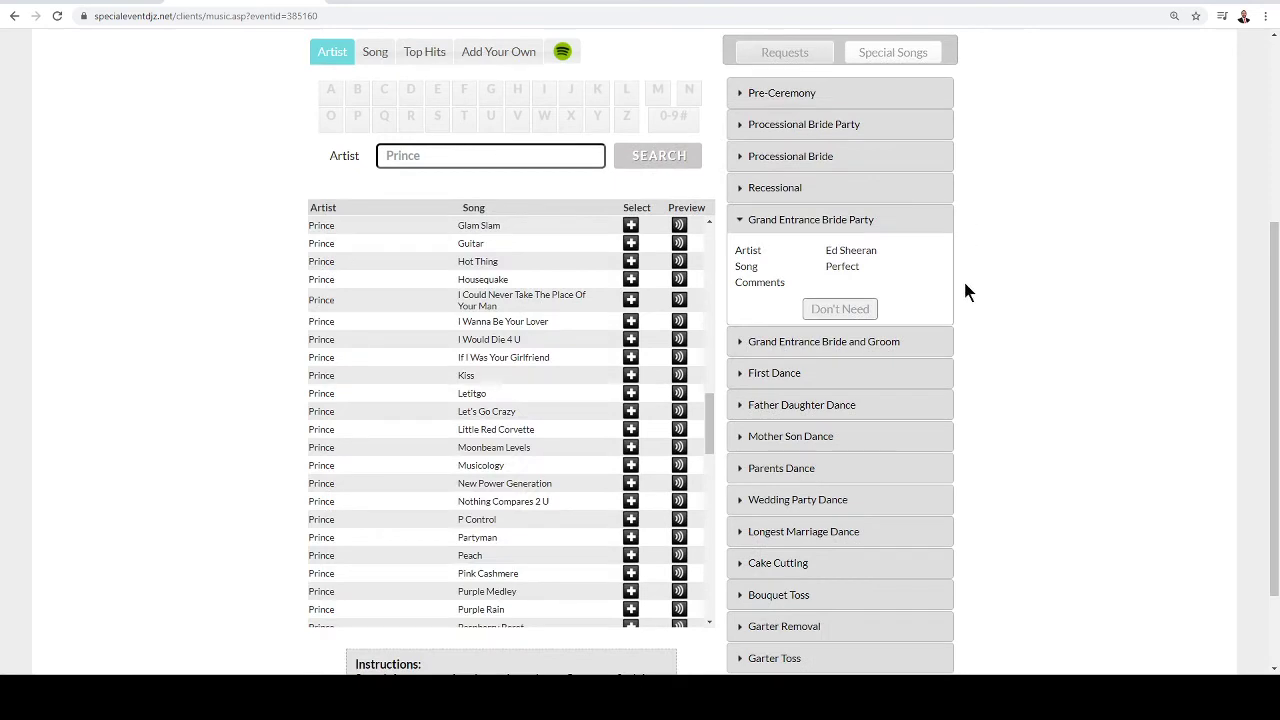
scroll(985, 300, "down", 2)
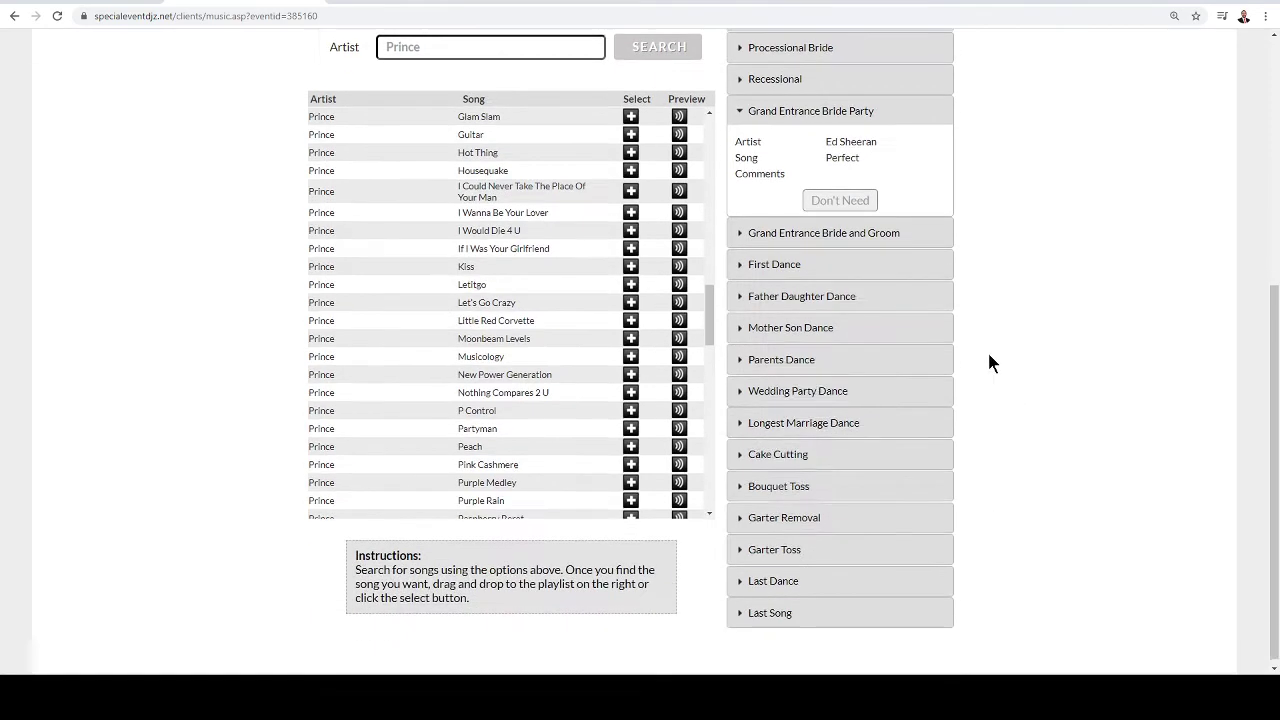
scroll(992, 380, "up", 4)
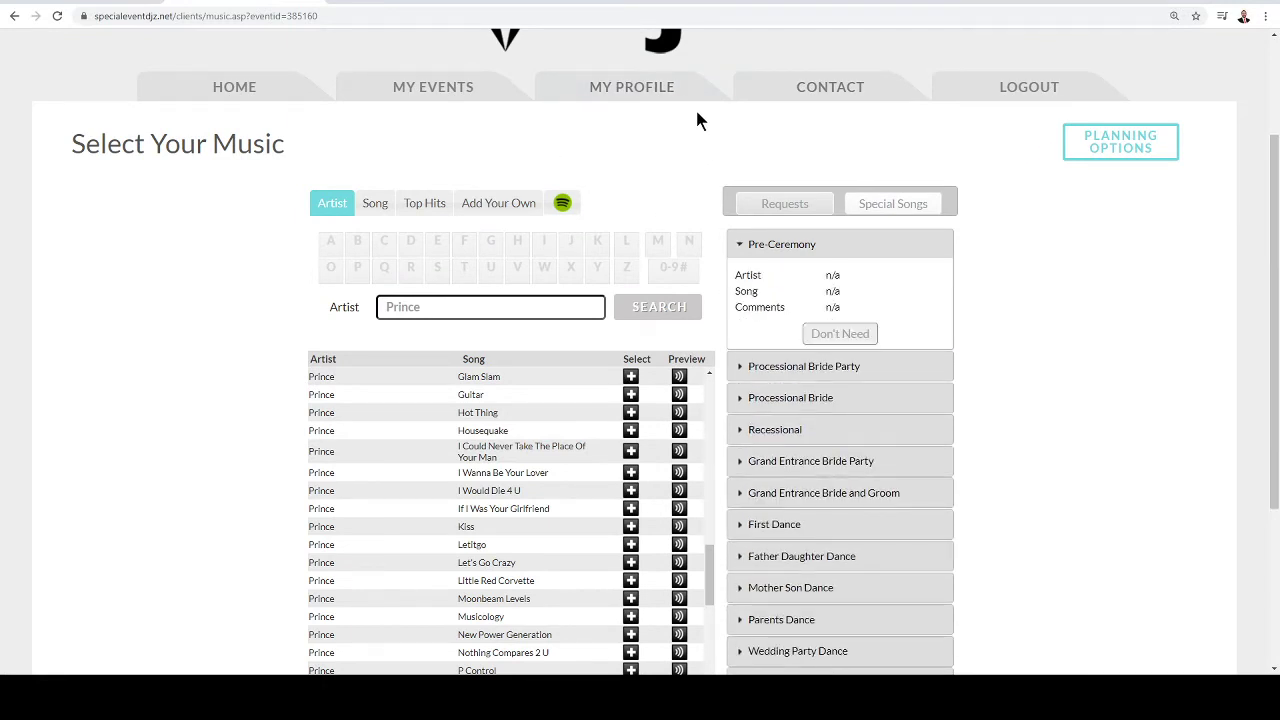
Step: Return to the planning options and open the Guest Requests page to see the sharing link and password section
left_click(1134, 134)
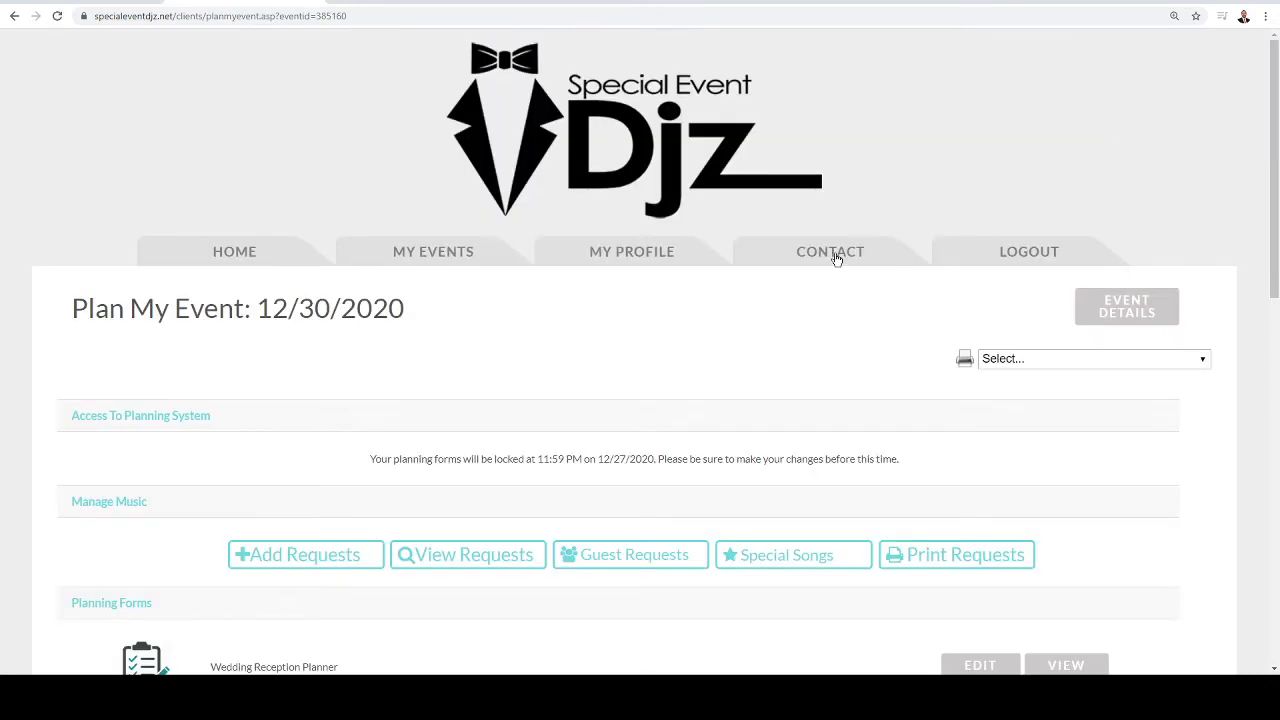
scroll(655, 347, "down", 1)
left_click(630, 420)
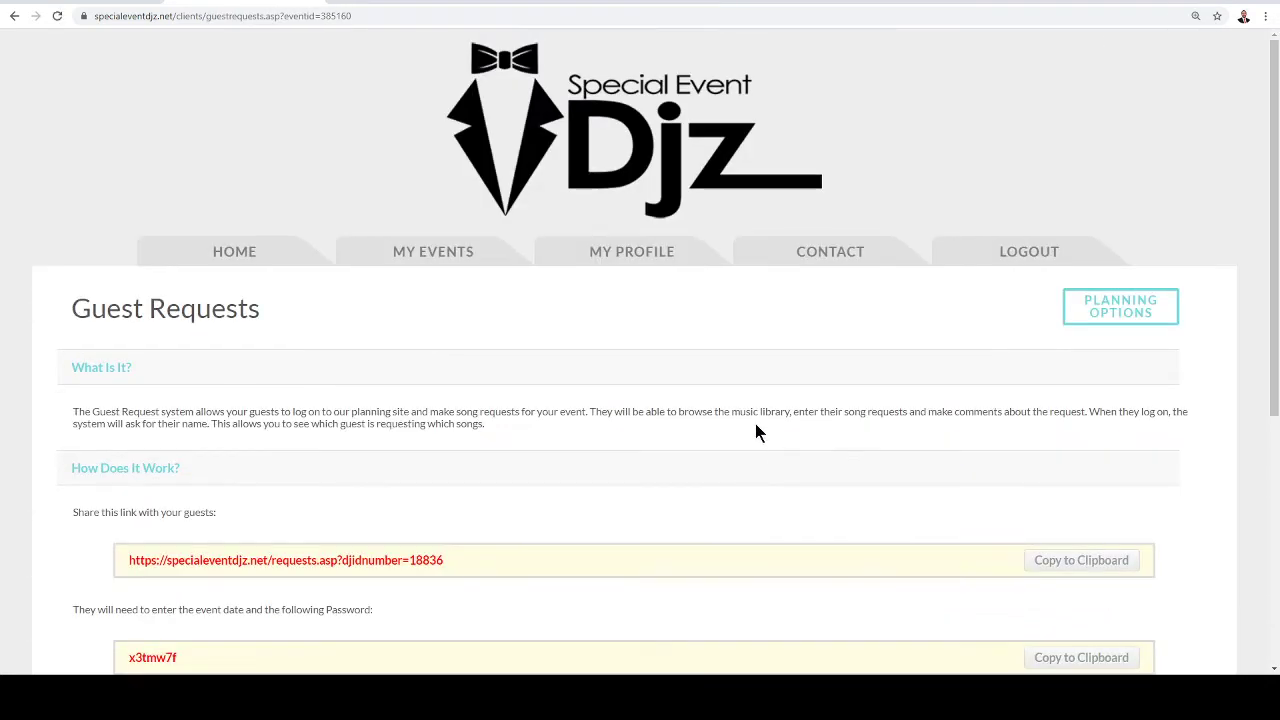
scroll(757, 428, "down", 2)
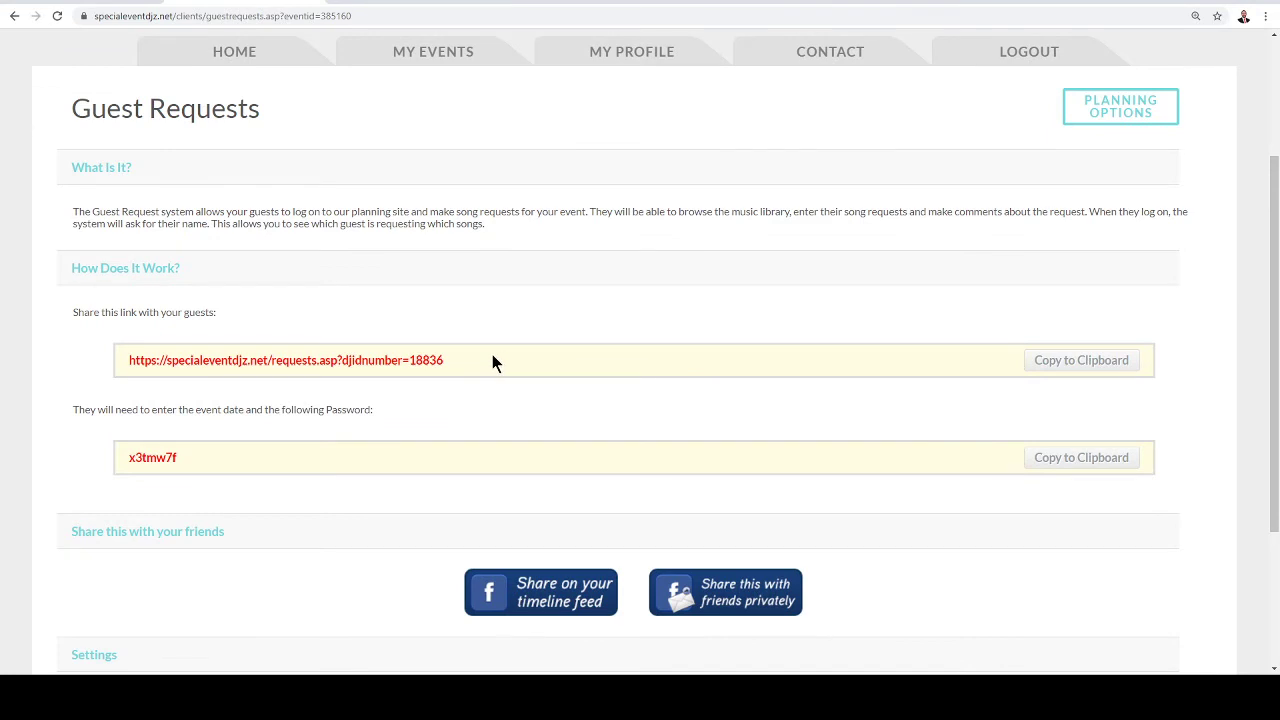
Step: Copy the guest sharing link and load it in a separate browser tab to reach the Guest Request System login
left_click_drag(484, 360, 112, 357)
key("ctrl+c")
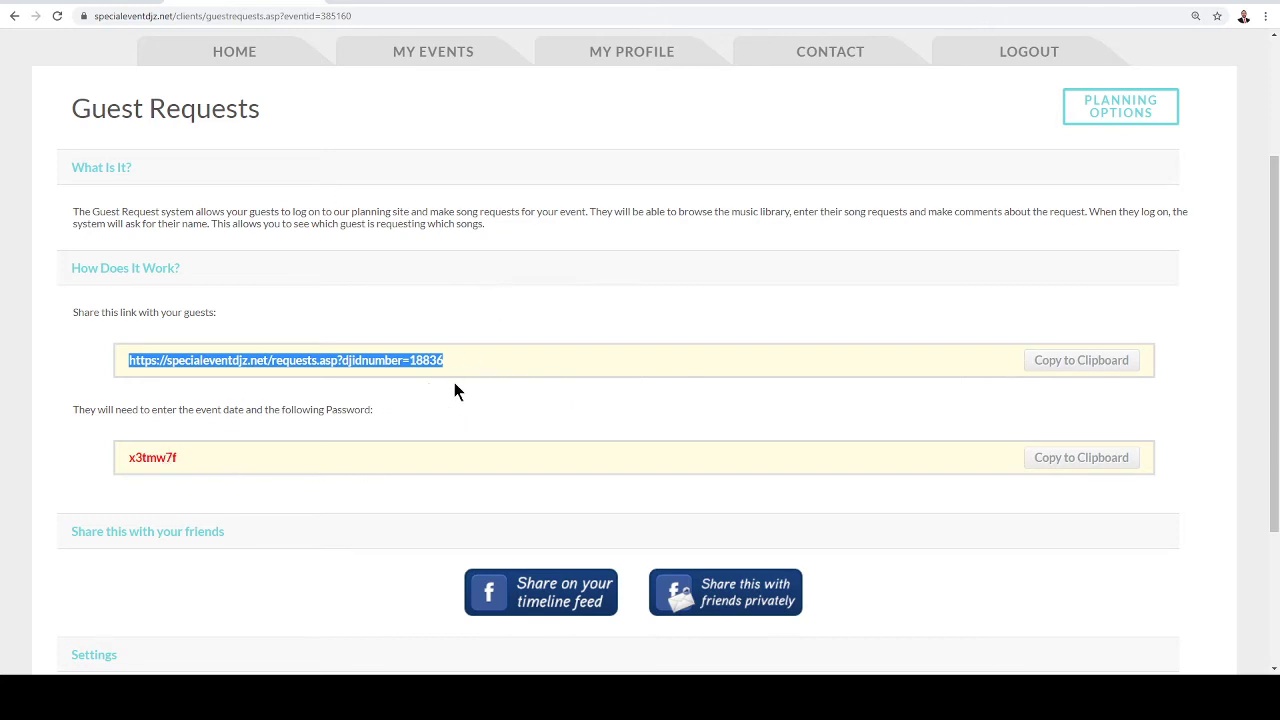
left_click(345, 2)
key("ctrl+v")
key("Return")
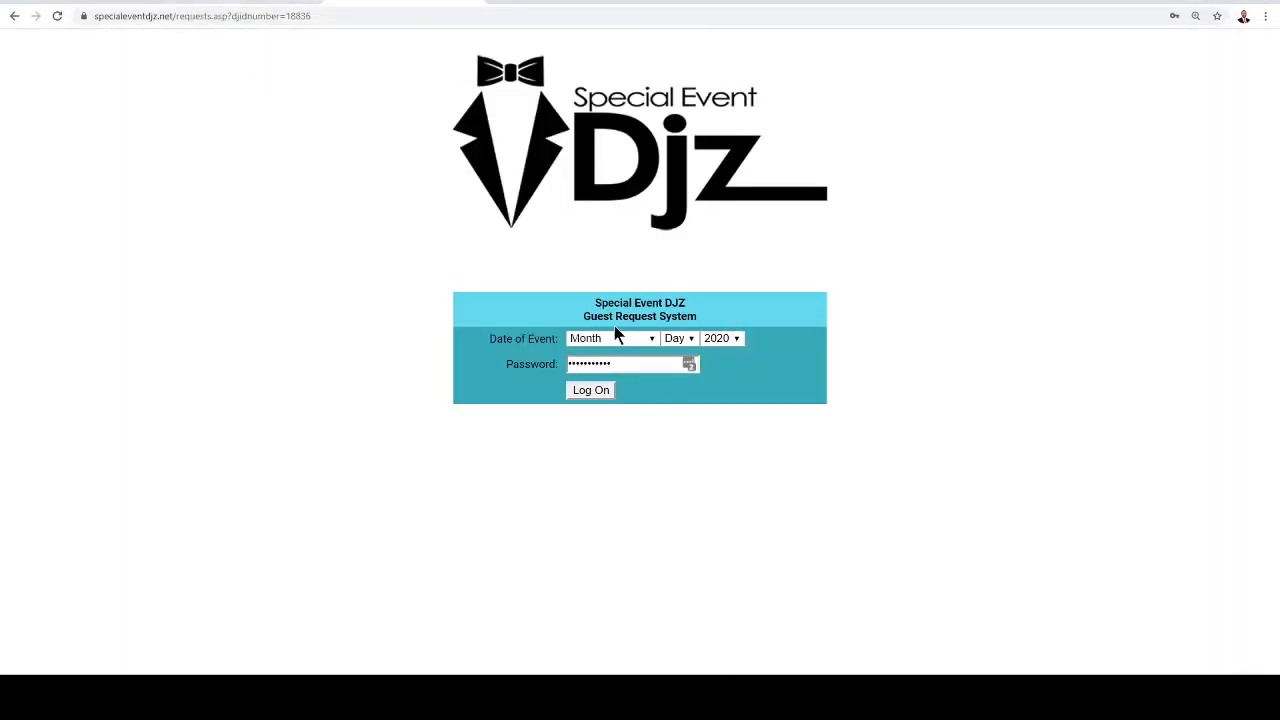
Step: Copy the guest password from the Guest Requests page, review its settings, and look up the event date on the portal's home page
left_click(622, 375)
left_click(217, 3)
left_click(125, 461)
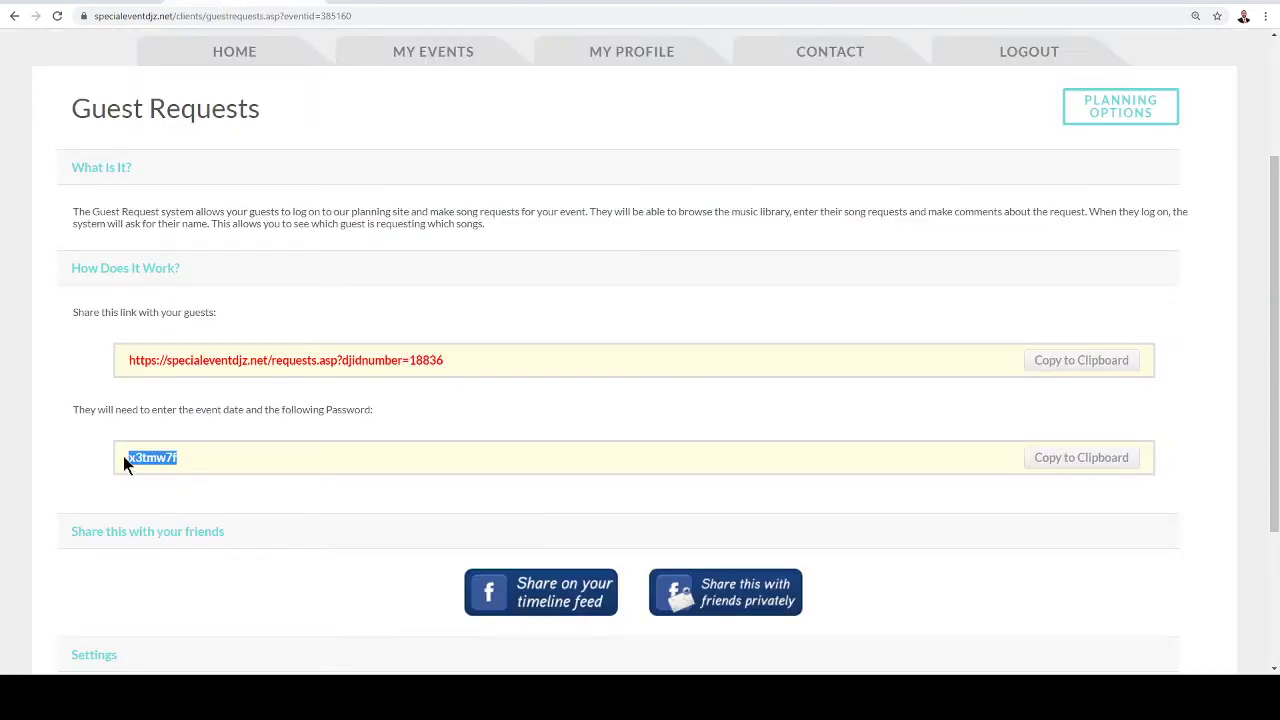
scroll(577, 315, "down", 2)
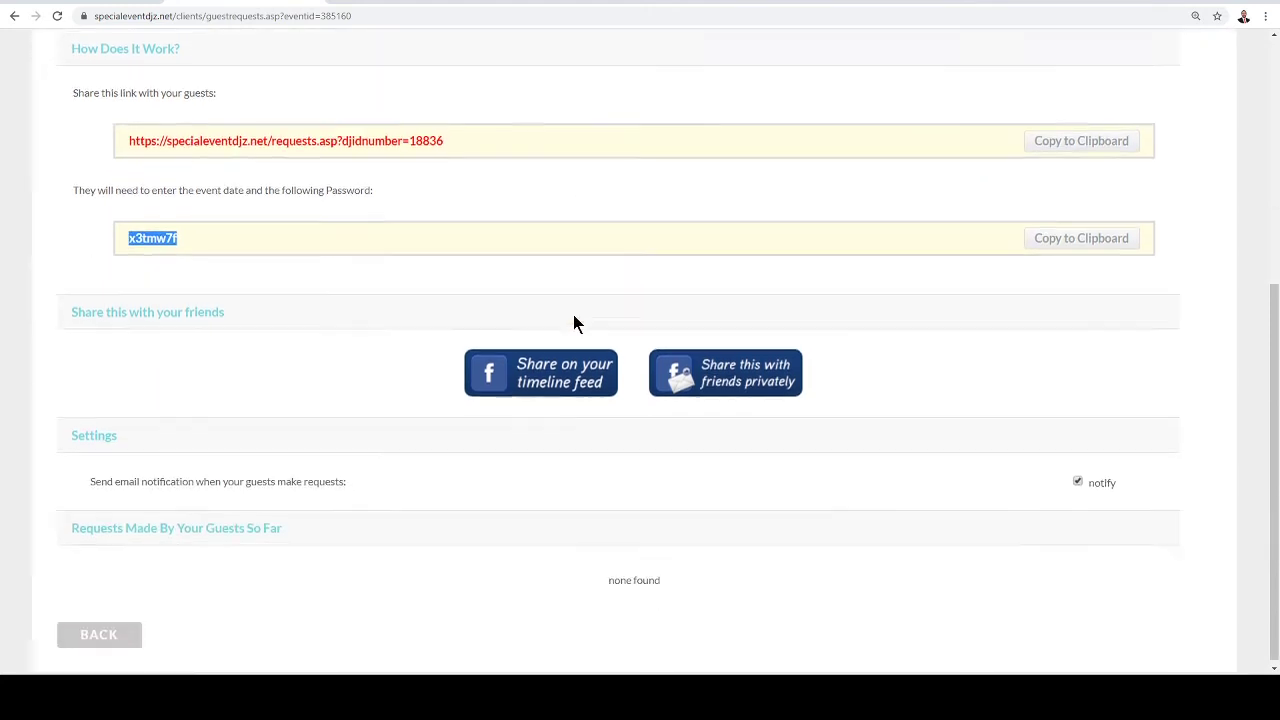
scroll(570, 322, "up", 3)
scroll(566, 319, "up", 1)
left_click(251, 251)
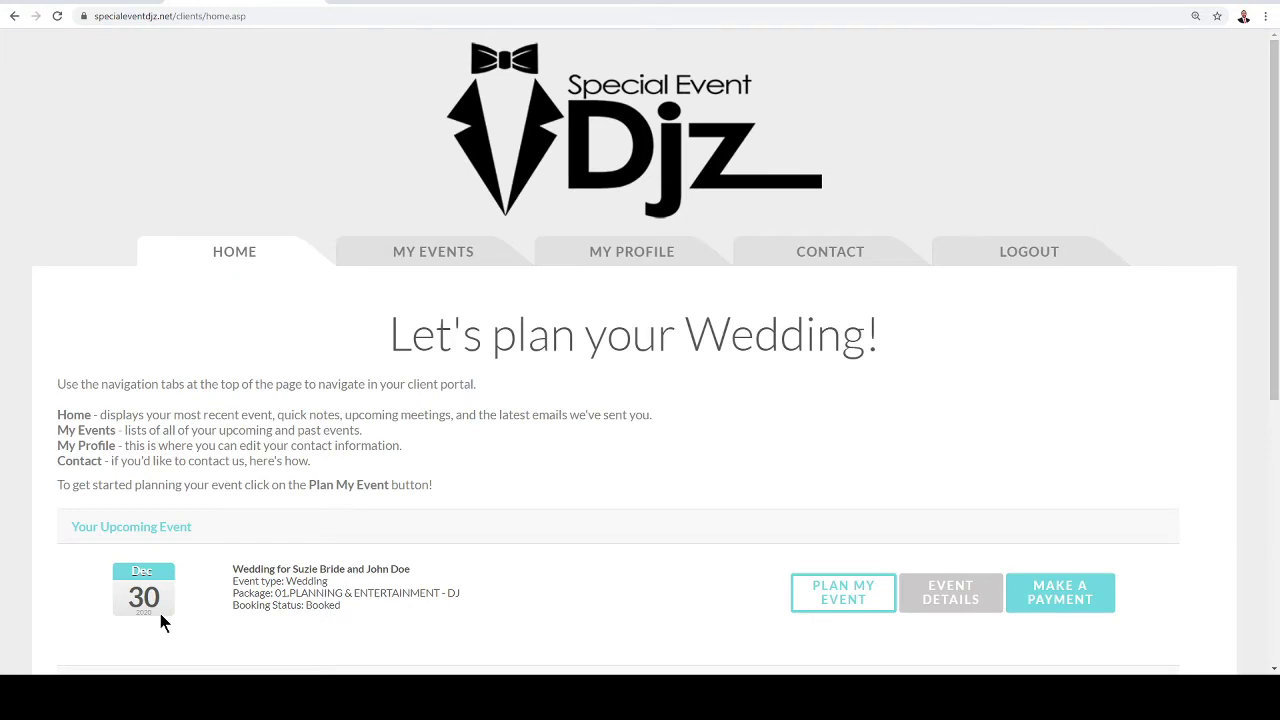
Step: Log on to the Guest Request System with the event date December 30, 2020 and the guest password
left_click(409, 5)
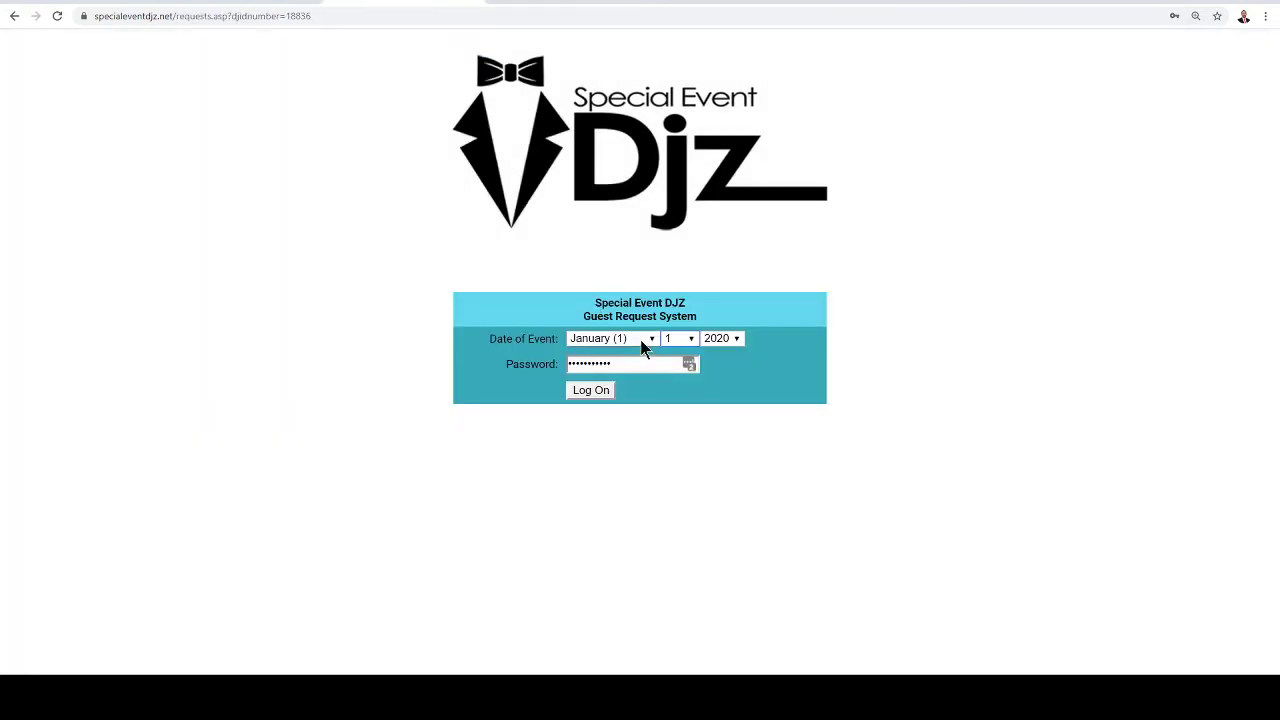
key("d")
key("Tab")
key("3")
key("0")
key("Tab")
type("•••••••")
left_click(595, 396)
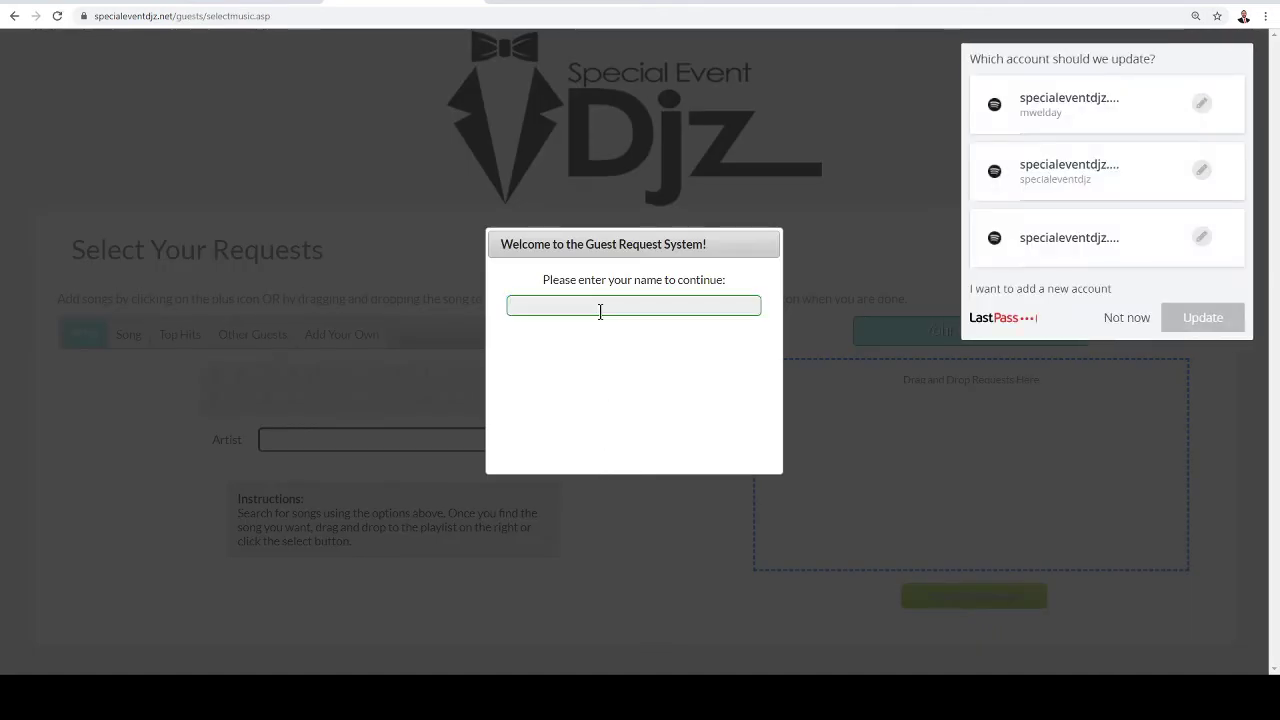
Step: Dismiss the offer to update saved logins, enter the guest's name and start the guest request session
left_click(1130, 318)
left_click(539, 305)
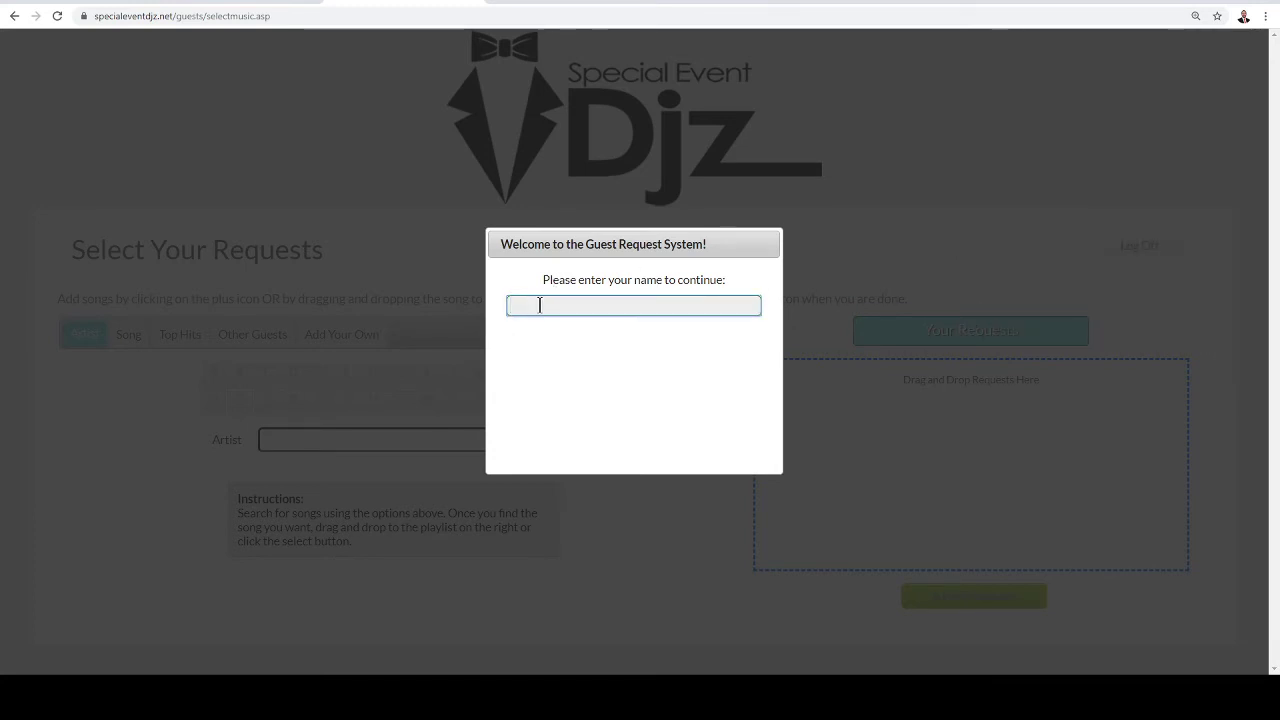
type("Michael")
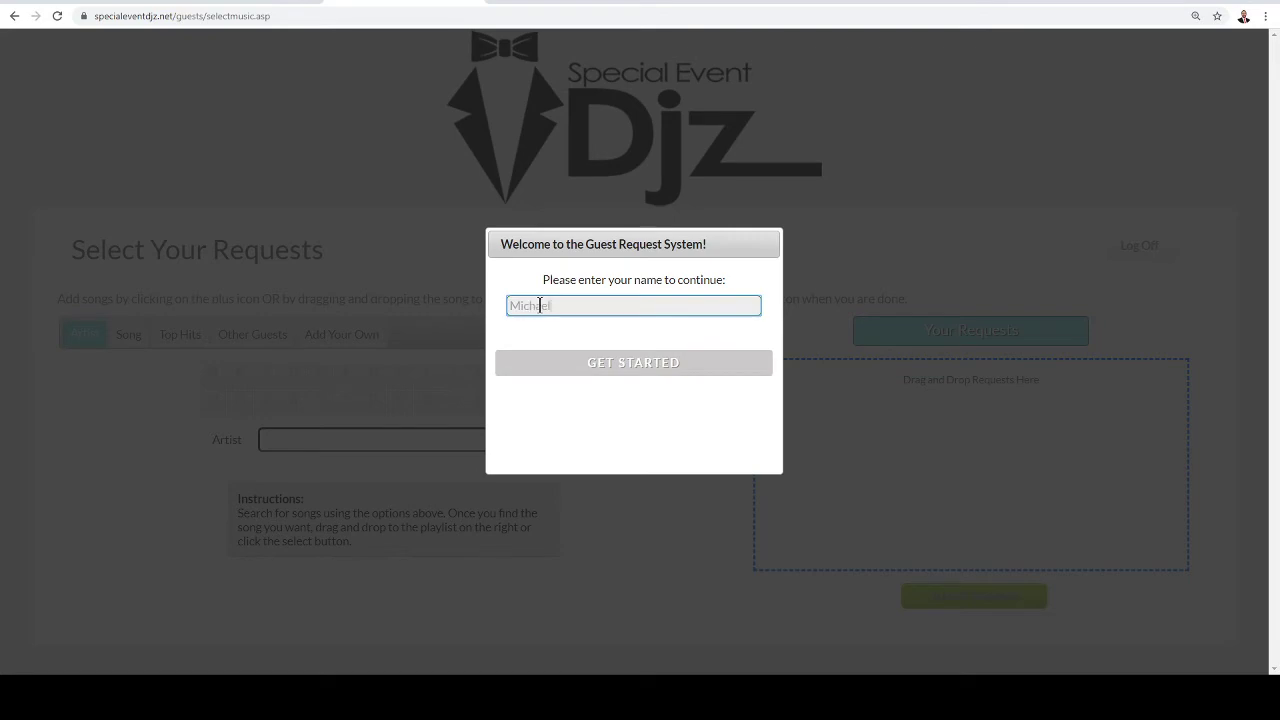
left_click(659, 368)
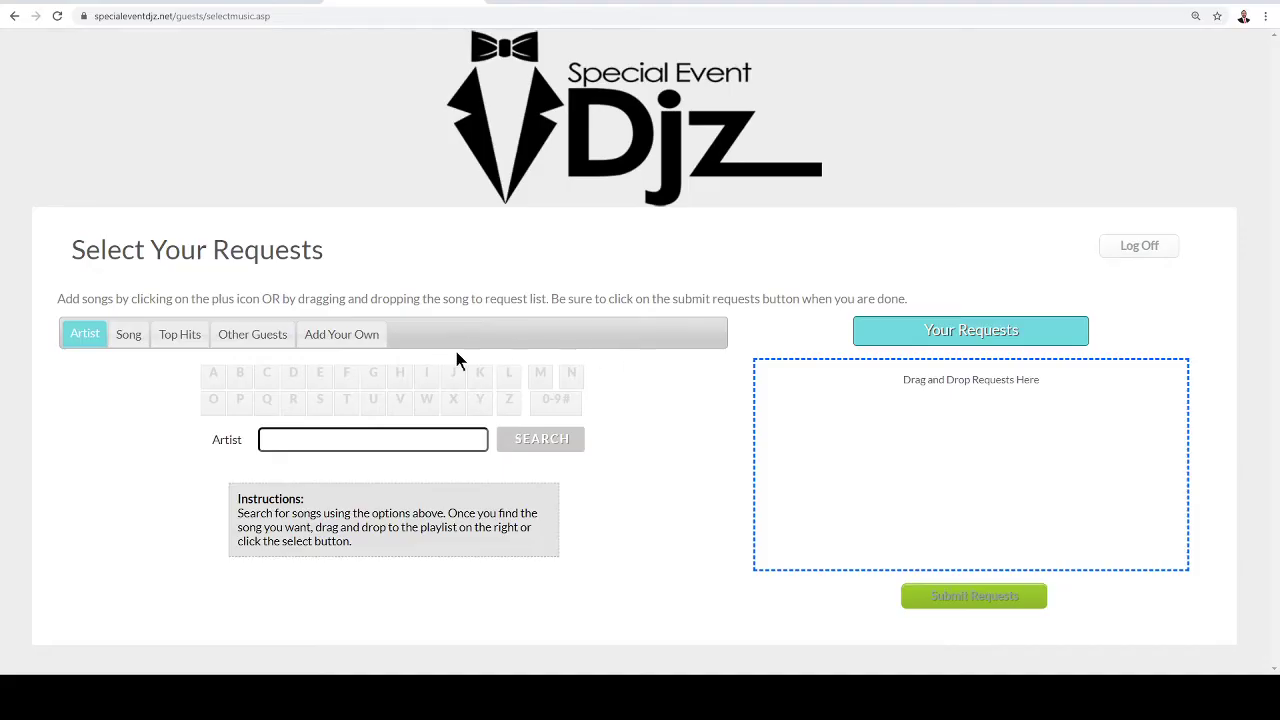
Step: Check the Other Guests list, then try to add Journey's Don't Stop Believin' from the Top 200 hits as a guest request
left_click(257, 334)
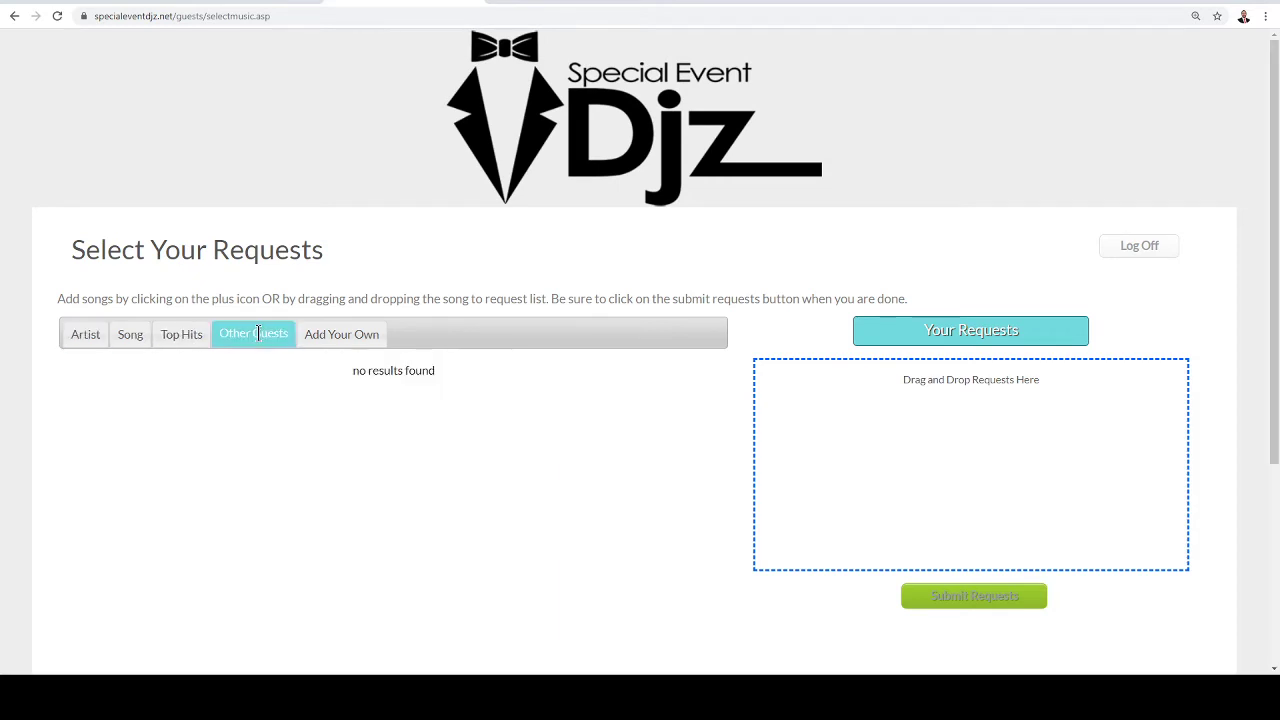
left_click(171, 335)
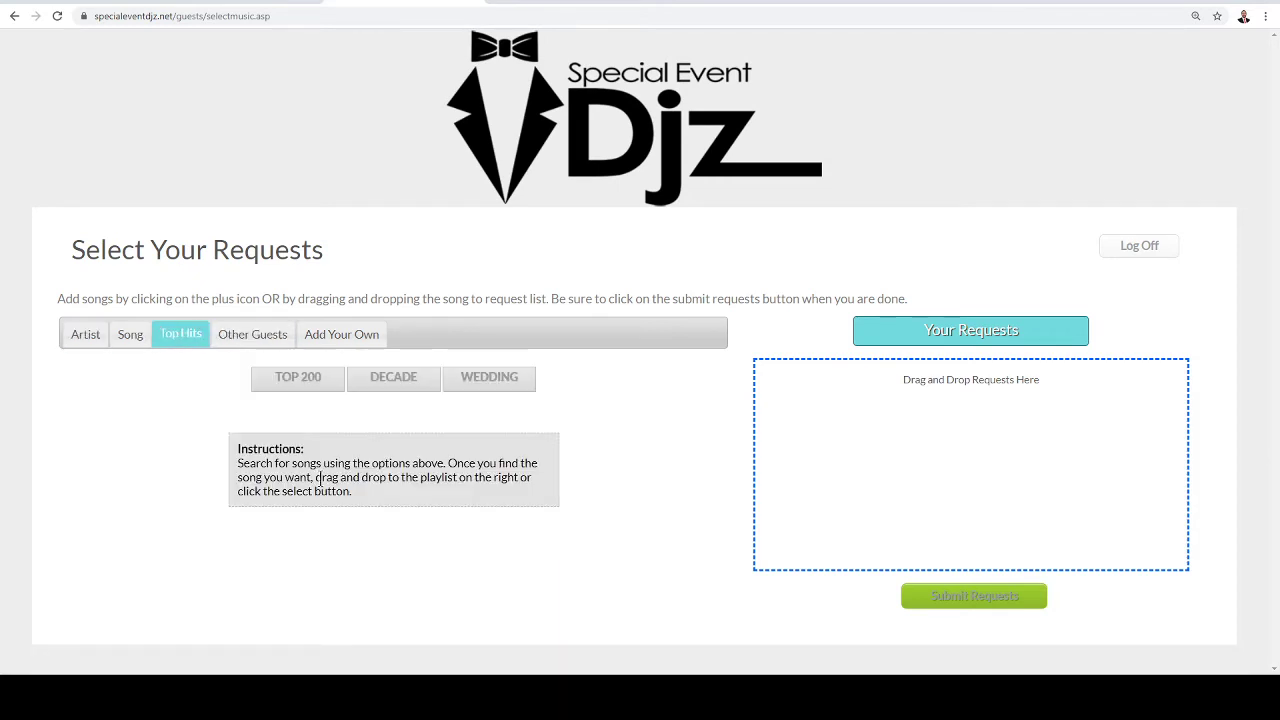
left_click(288, 375)
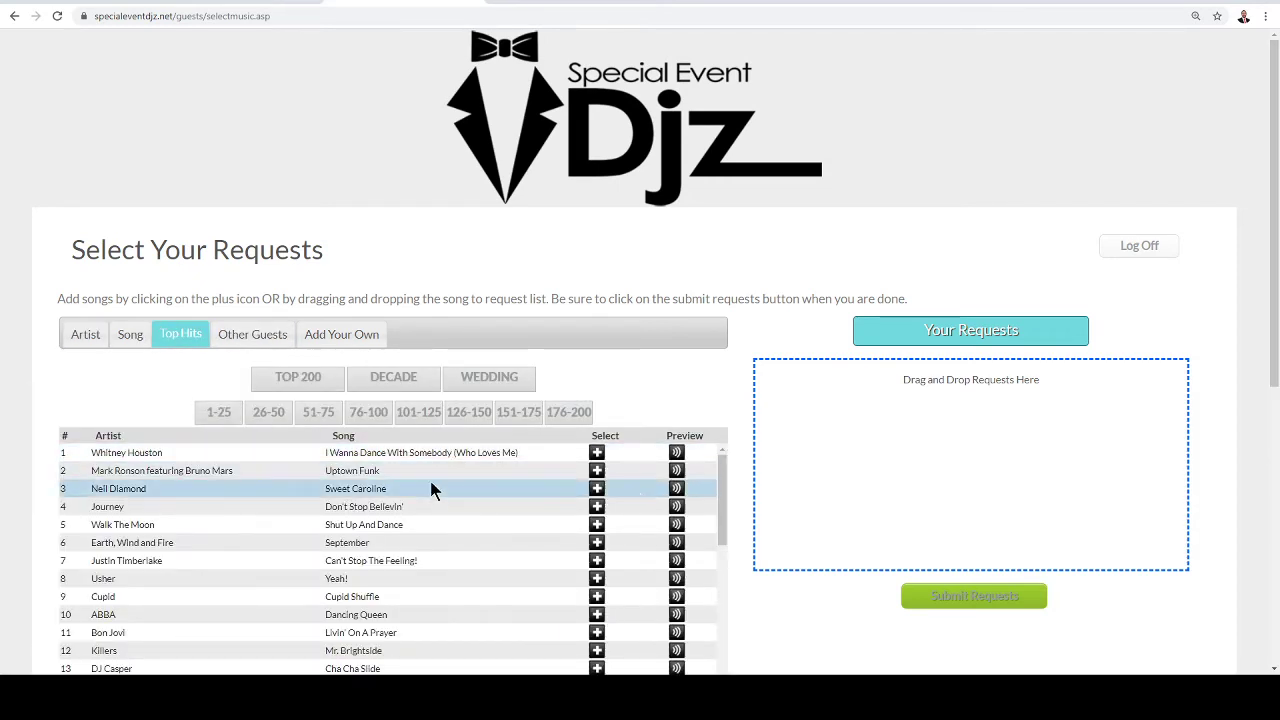
left_click(595, 507)
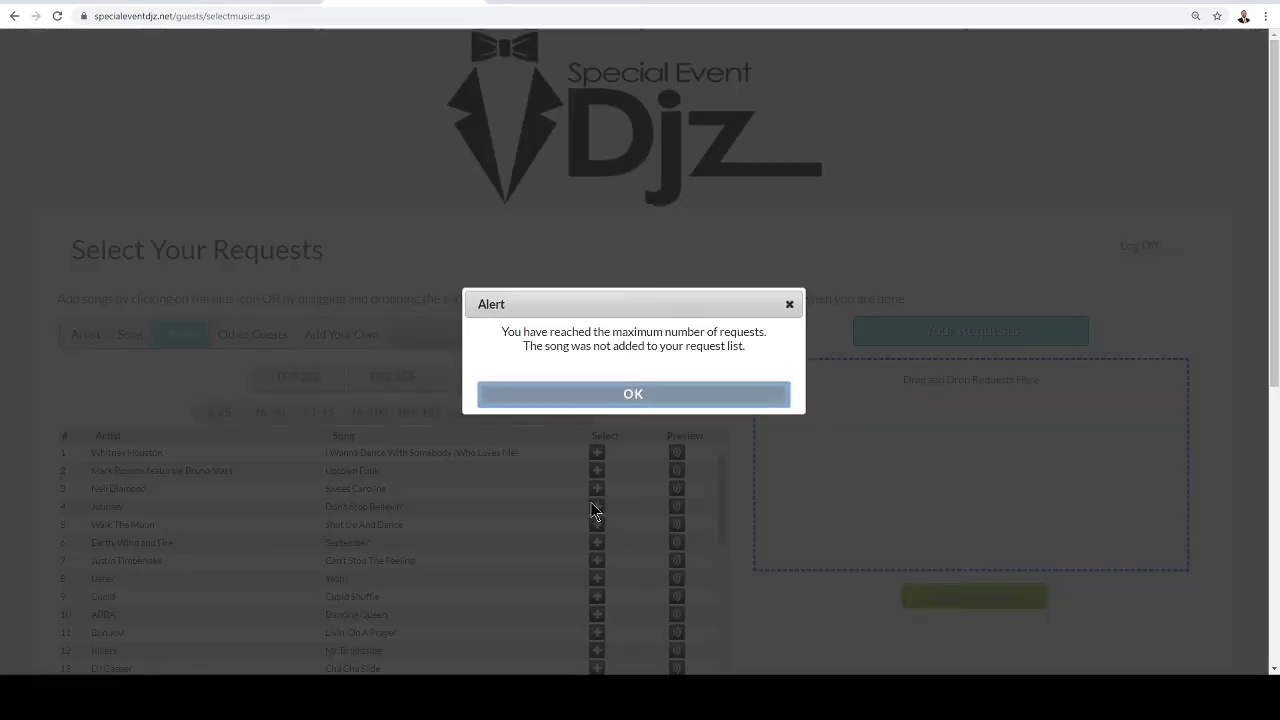
left_click(632, 397)
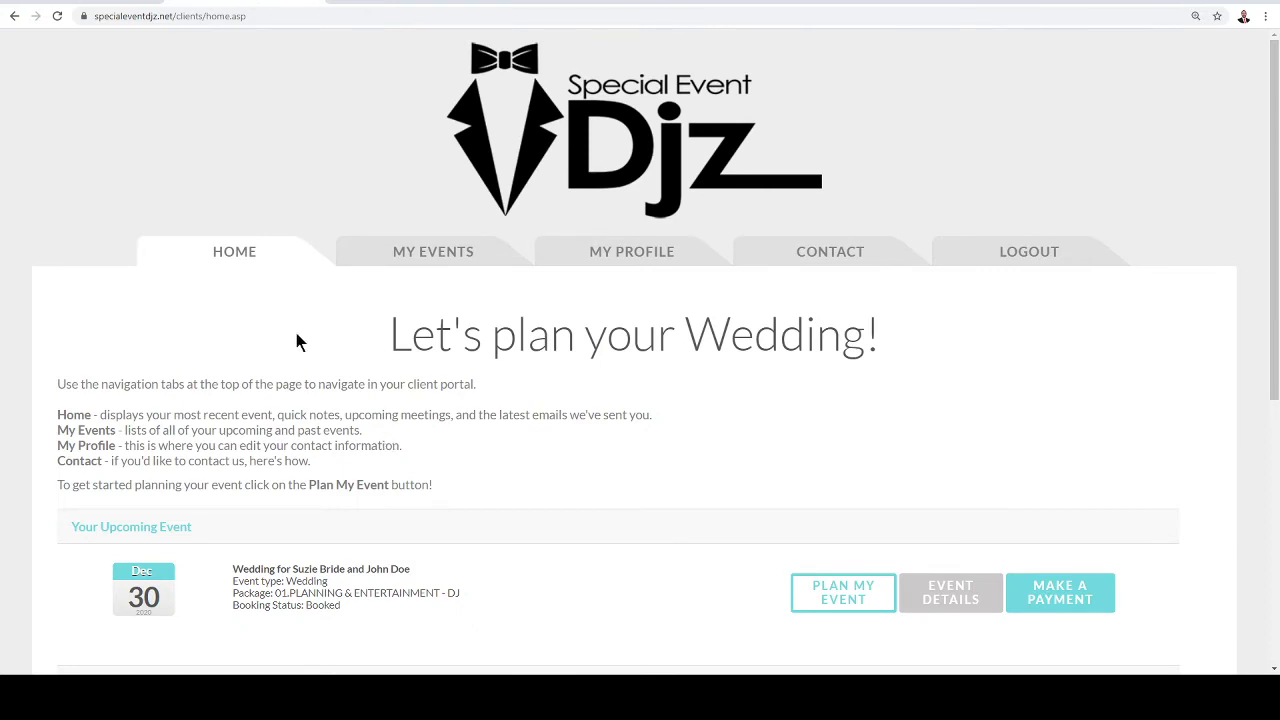
Step: Open the wedding's planning page in the client portal and review its print options, music management options and planning forms
scroll(725, 405, "down", 2)
left_click(845, 400)
scroll(751, 409, "down", 1)
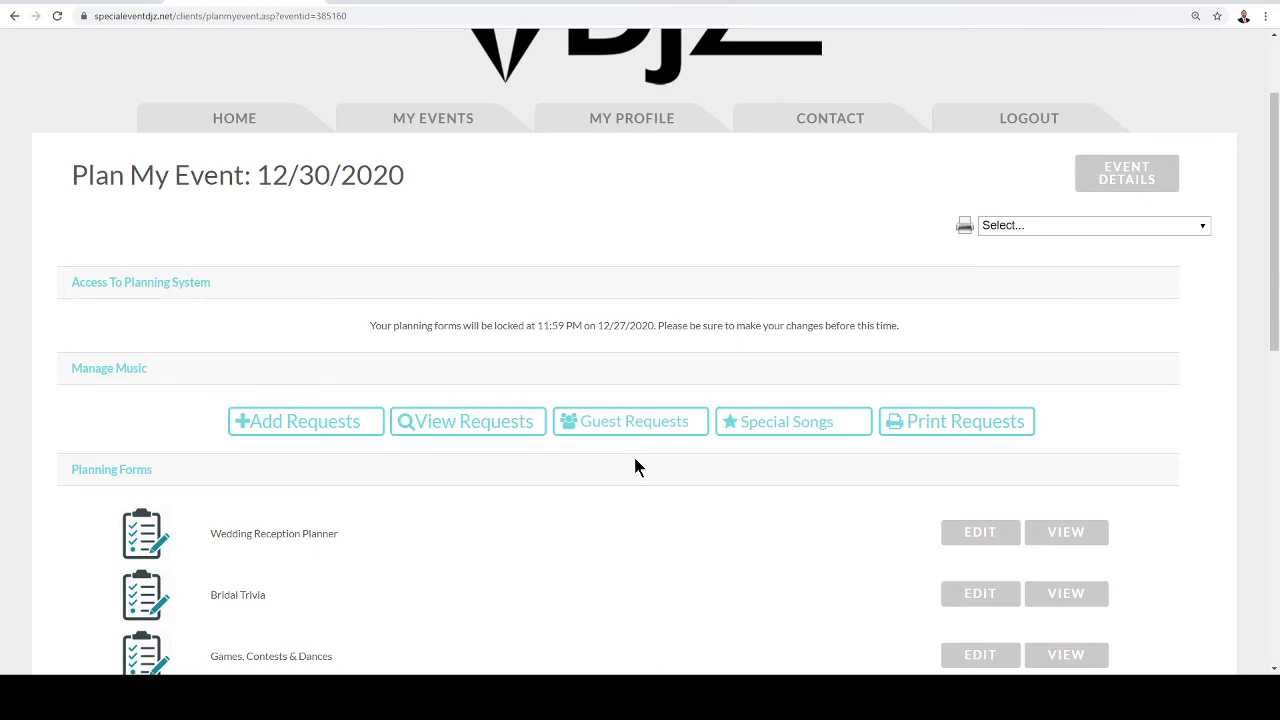
left_click(1020, 226)
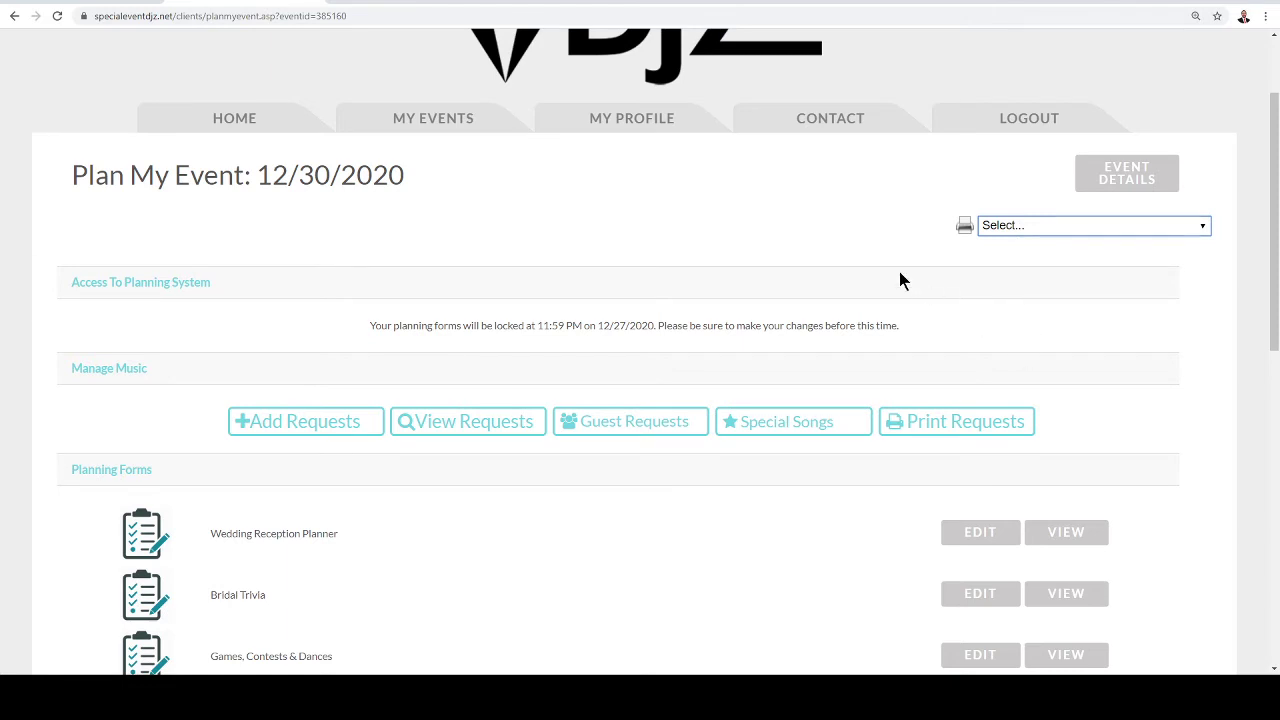
scroll(409, 470, "down", 2)
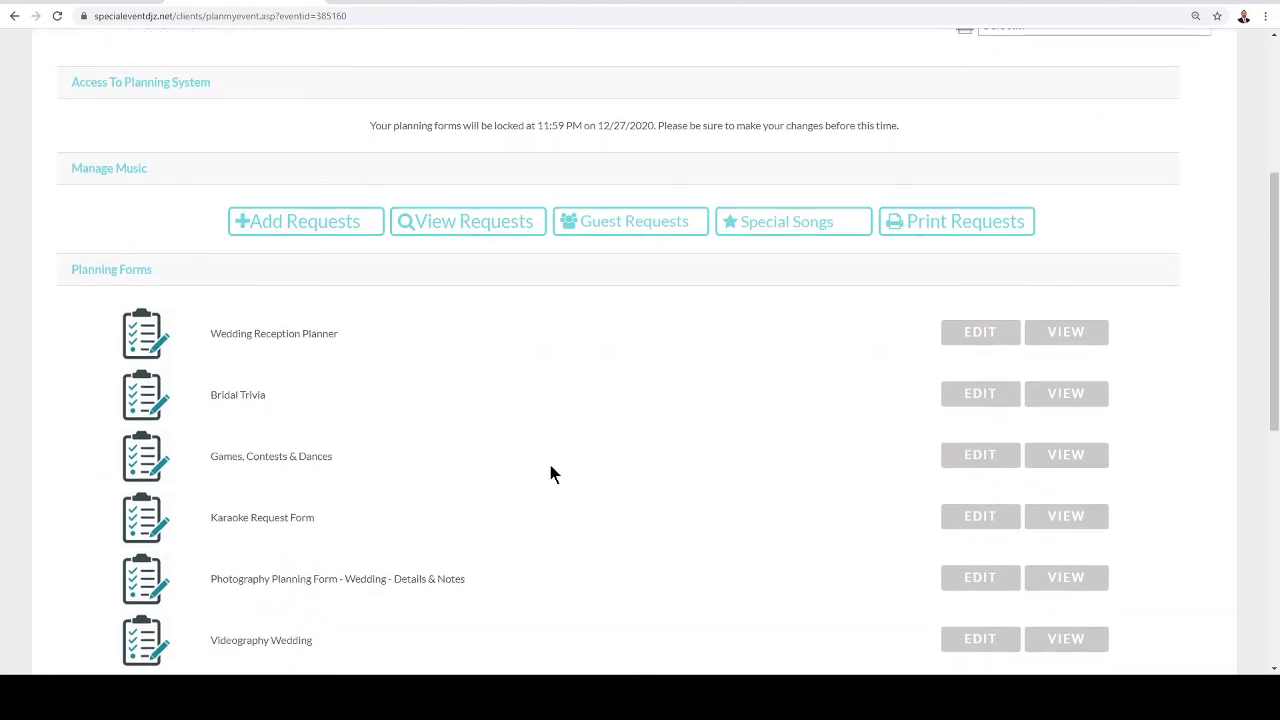
scroll(727, 435, "up", 1)
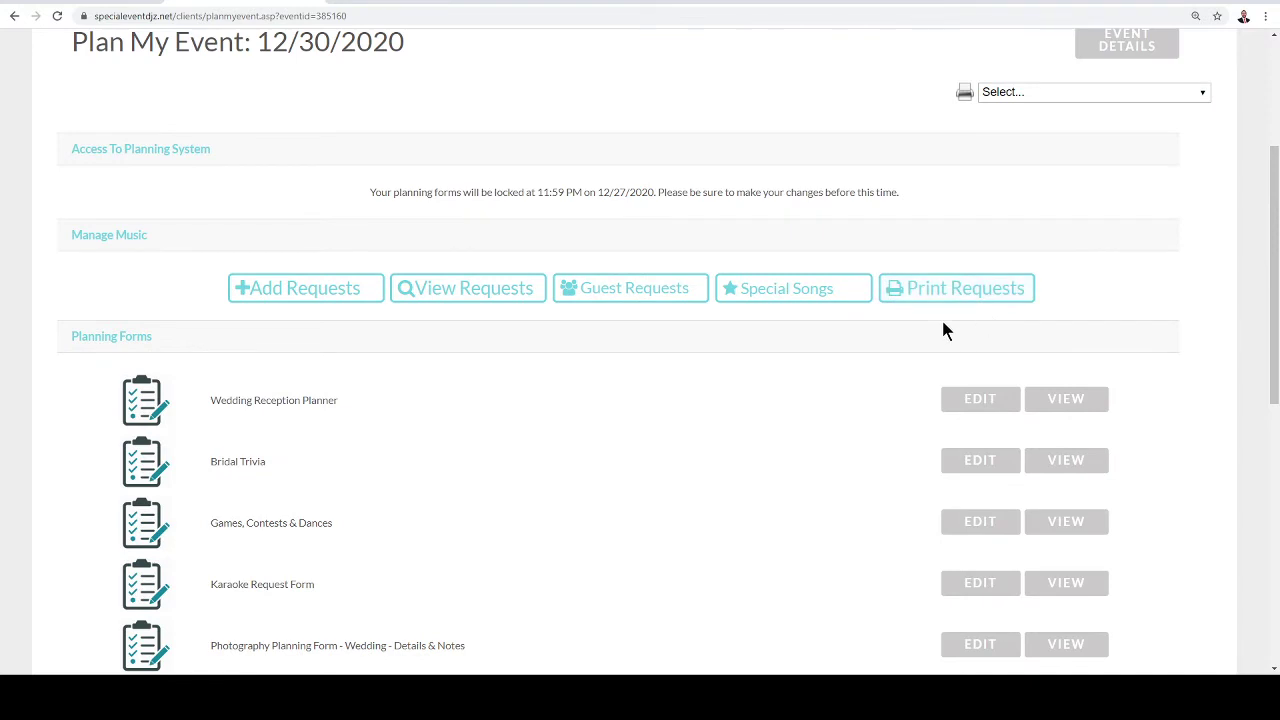
Step: Open the Wedding Reception Planner form for editing and review its Wedding Colors/Theme question
scroll(723, 494, "down", 2)
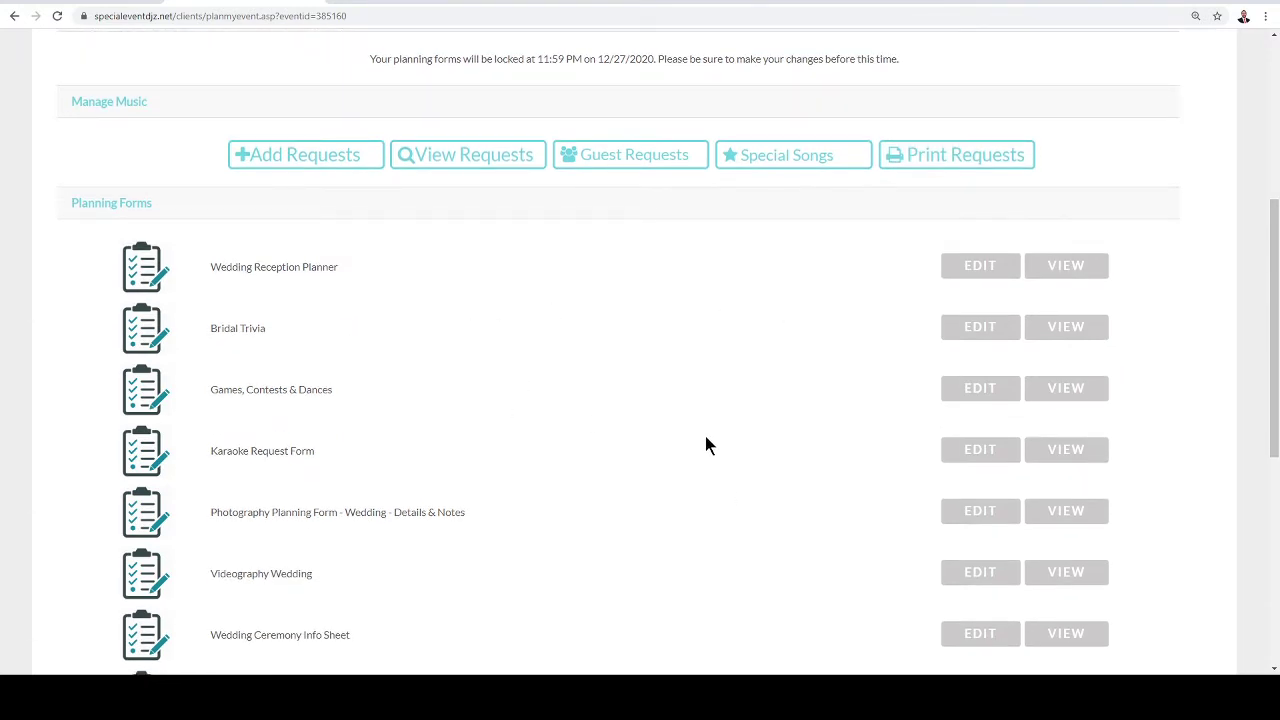
left_click(975, 266)
scroll(420, 355, "down", 2)
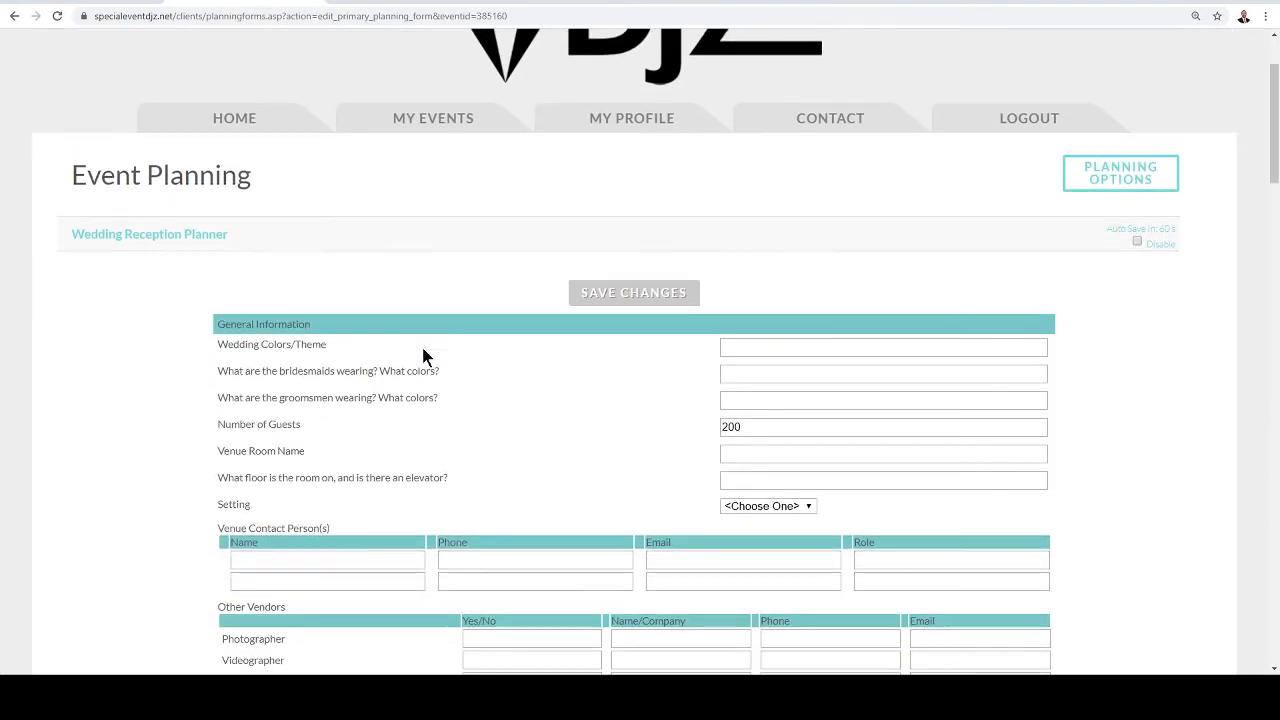
left_click_drag(326, 344, 211, 342)
left_click(371, 348)
left_click_drag(338, 344, 218, 345)
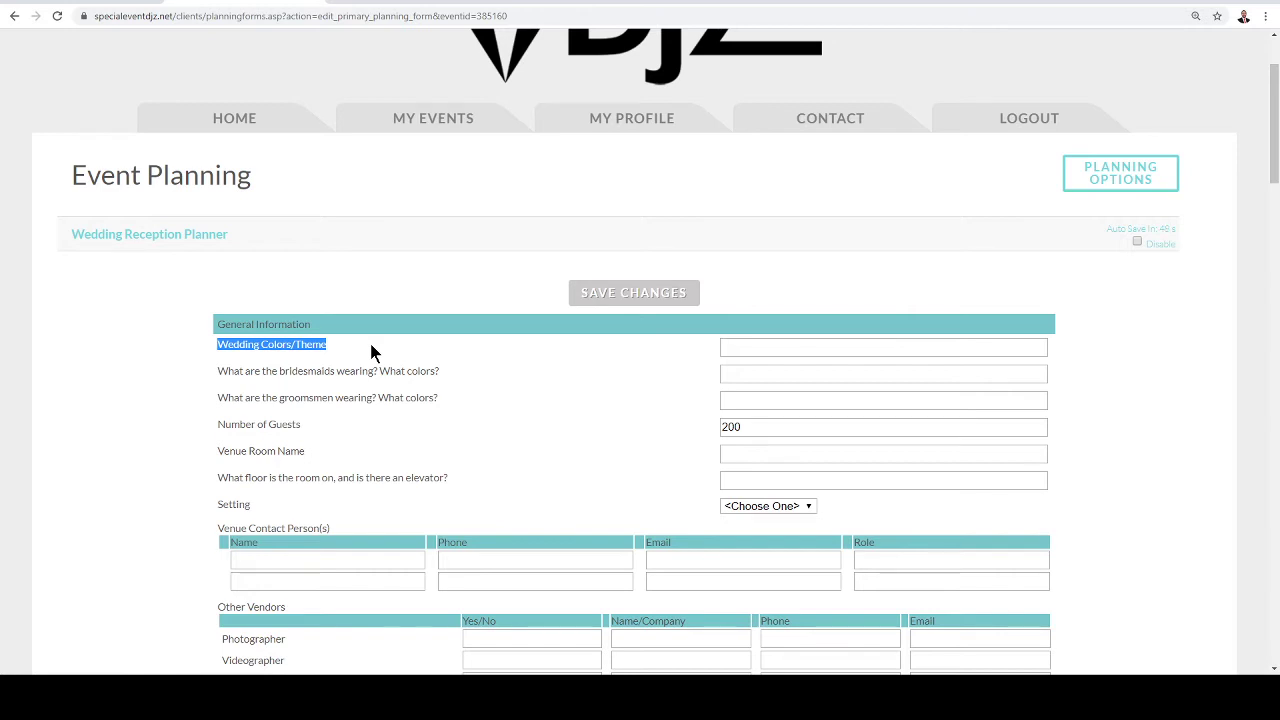
left_click(391, 353)
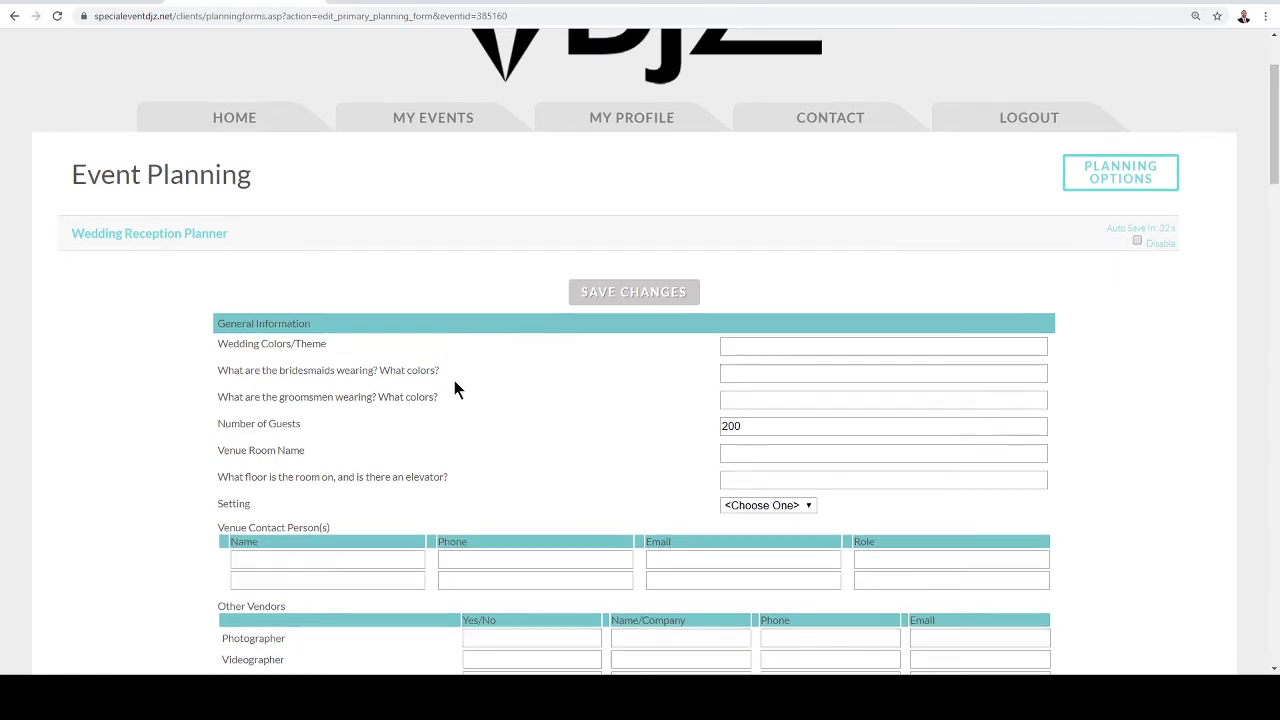
Step: Review the General Information questions on guest count, venue room, setting, venue contacts and other vendors
scroll(454, 381, "down", 1)
scroll(466, 362, "down", 1)
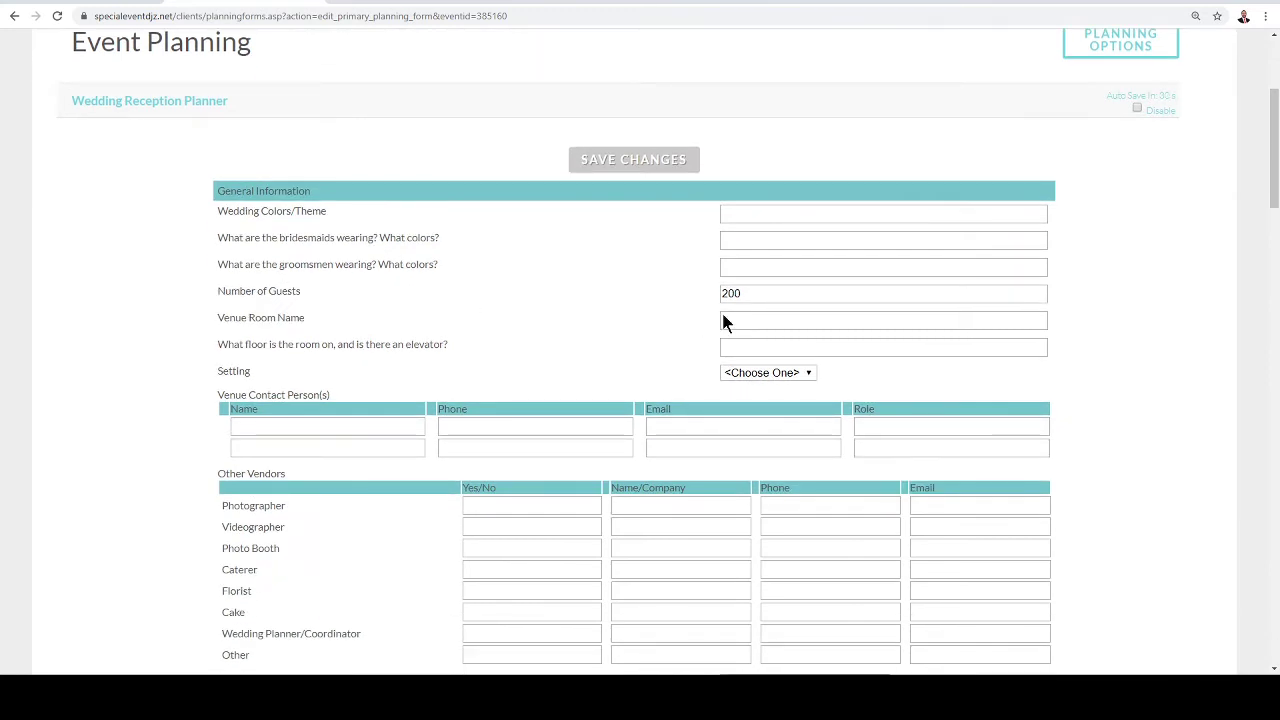
double_click(748, 302)
left_click_drag(694, 309, 487, 274)
scroll(487, 274, "down", 1)
left_click(462, 238)
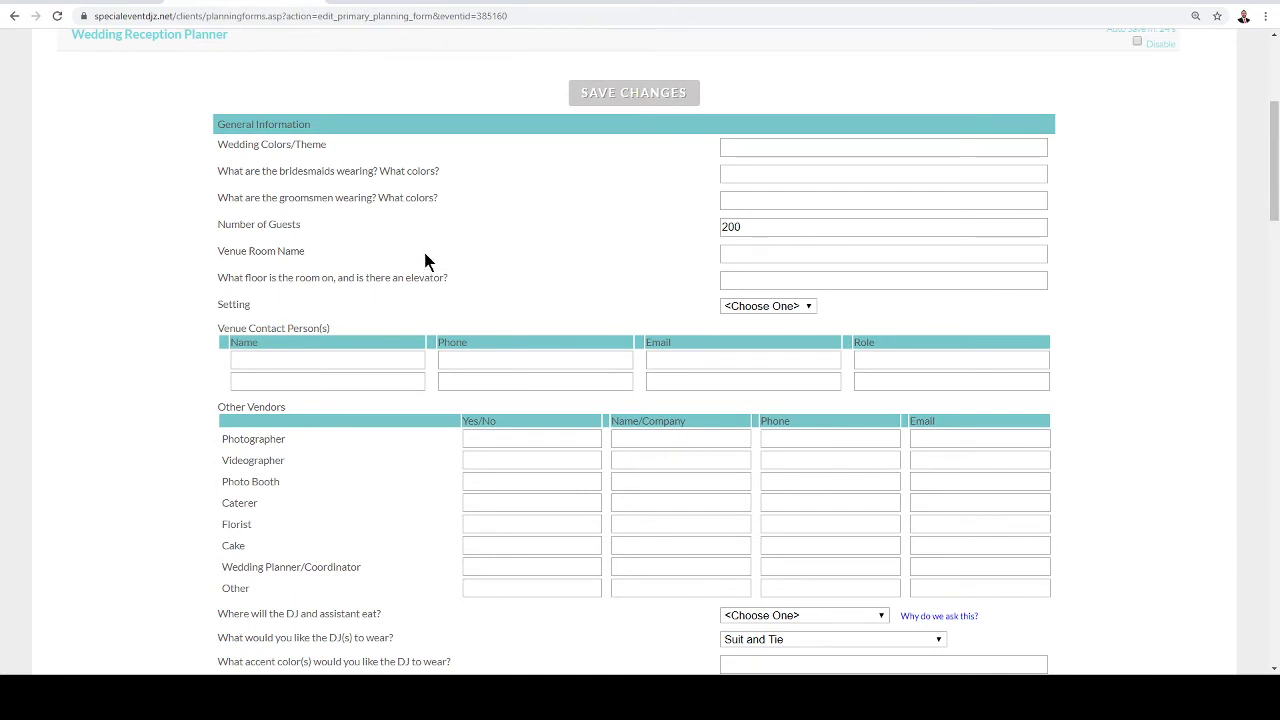
scroll(424, 258, "down", 2)
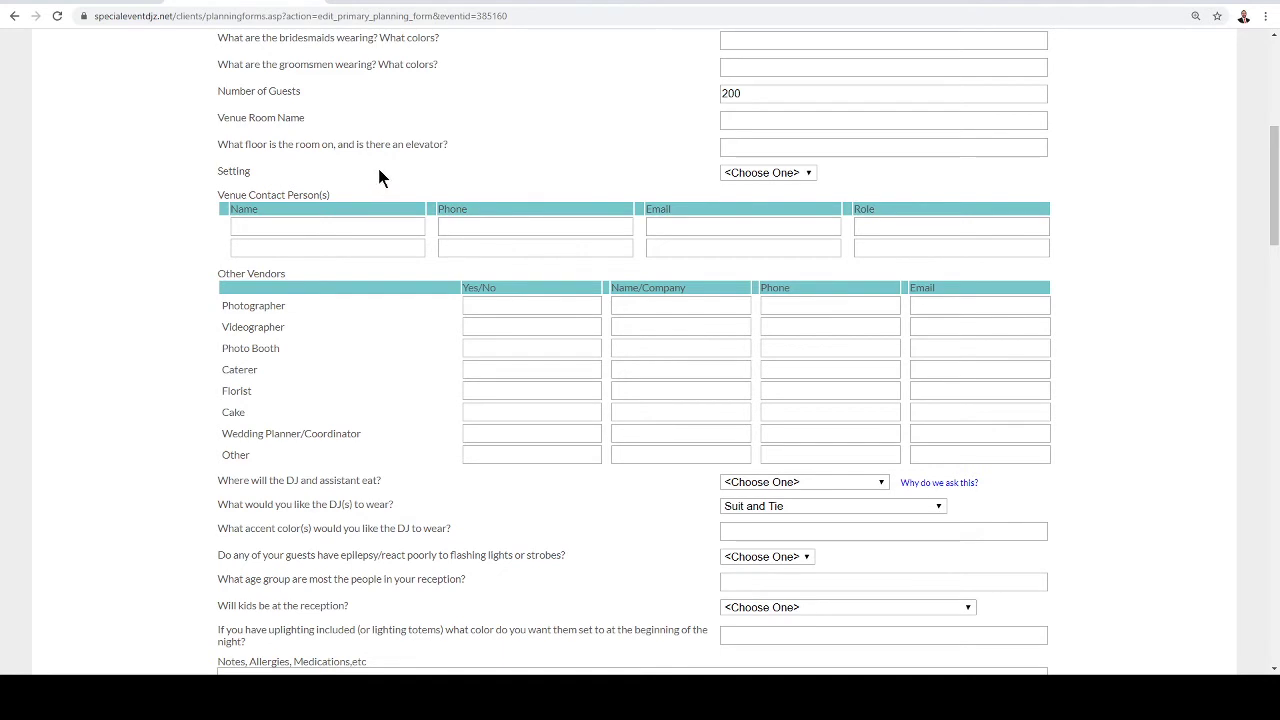
scroll(378, 175, "down", 1)
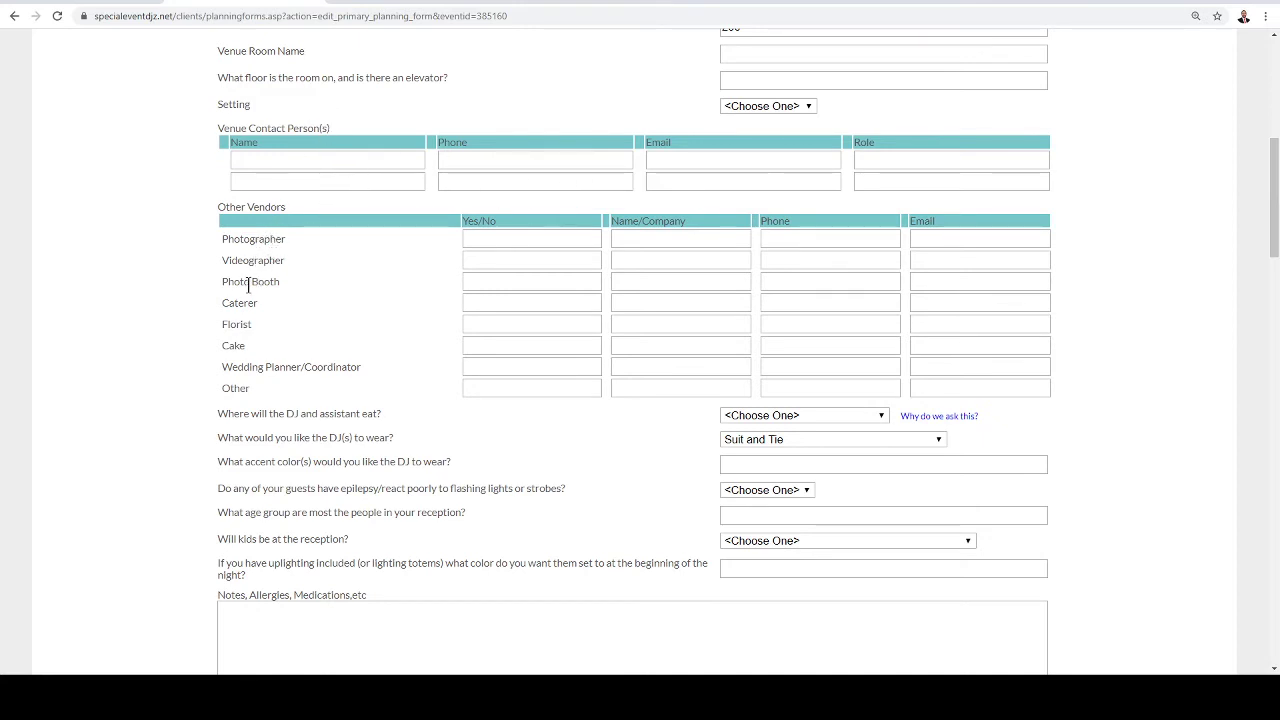
scroll(220, 330, "down", 1)
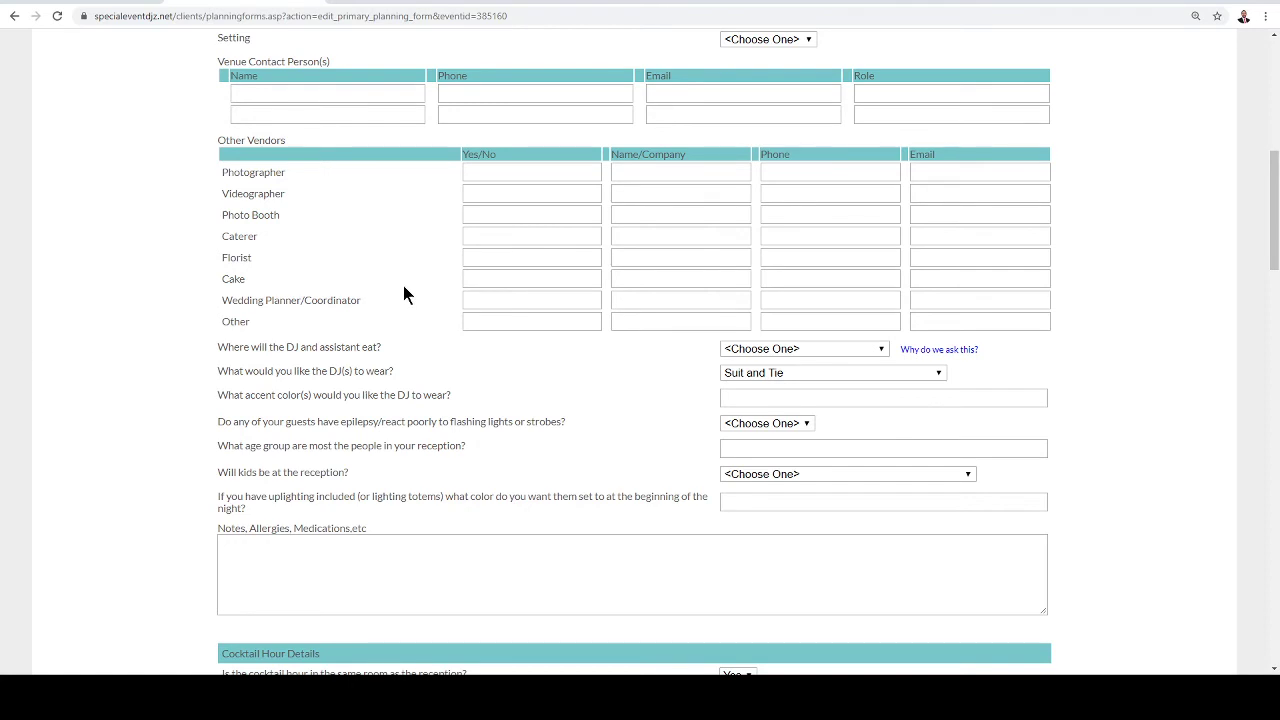
Step: Review the questions on DJ meals and attire, guest needs, uplighting and notes, down to the Cocktail Hour Details
scroll(403, 290, "down", 2)
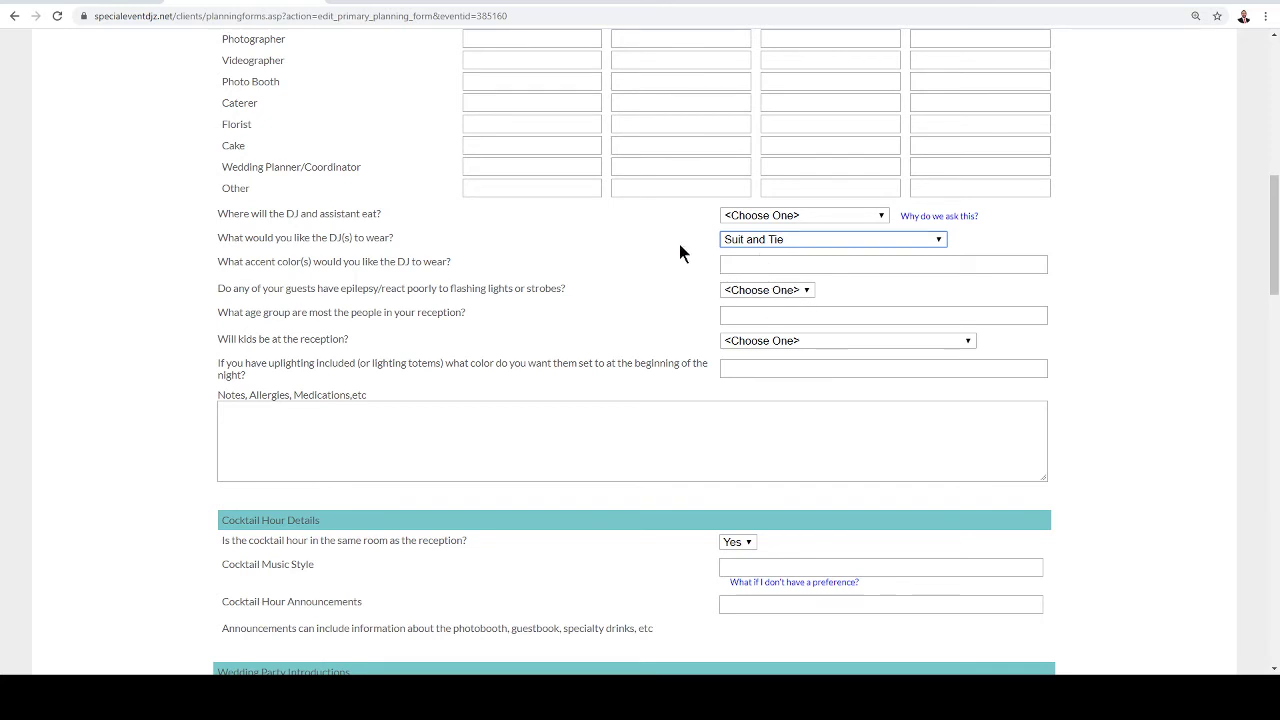
scroll(630, 250, "down", 1)
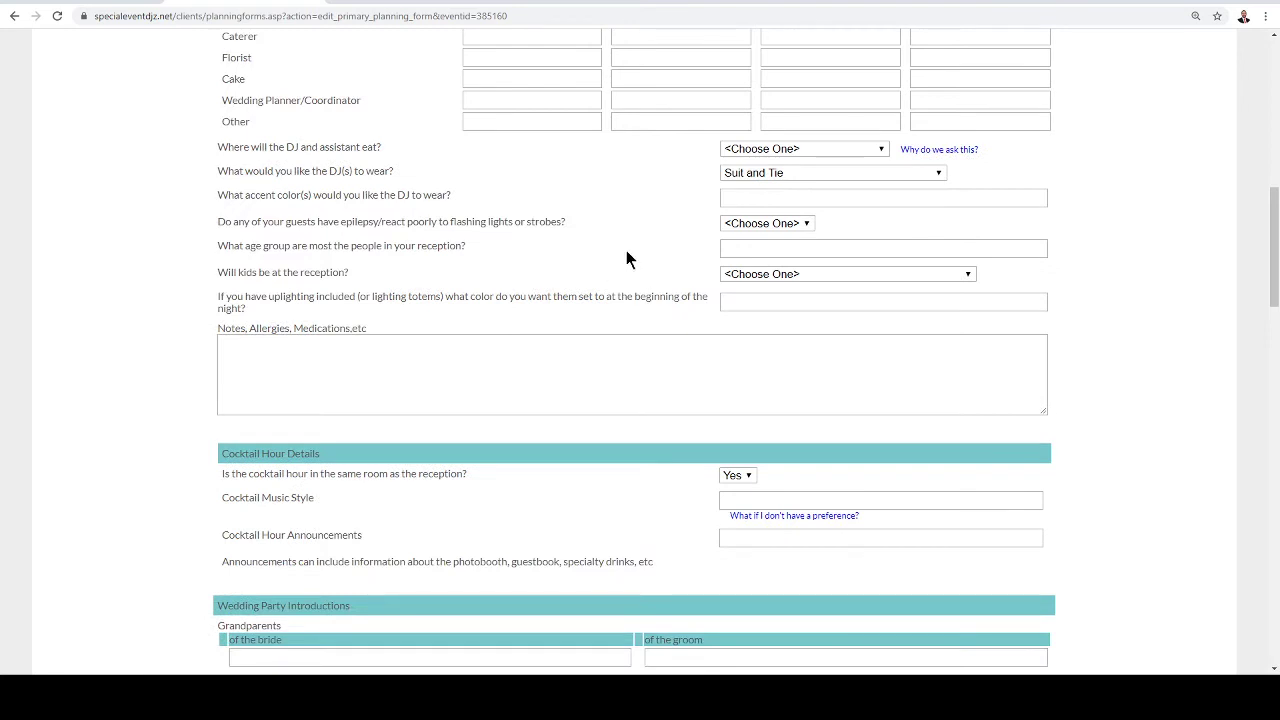
scroll(410, 246, "down", 1)
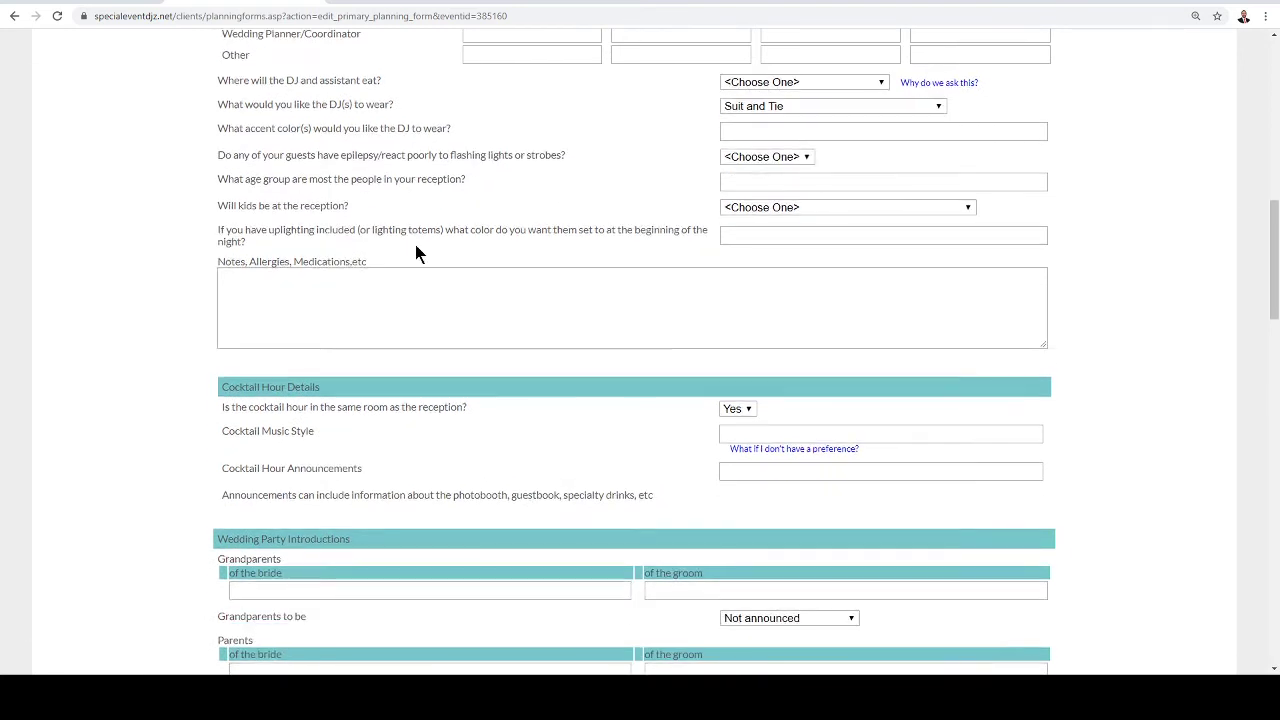
scroll(432, 220, "down", 1)
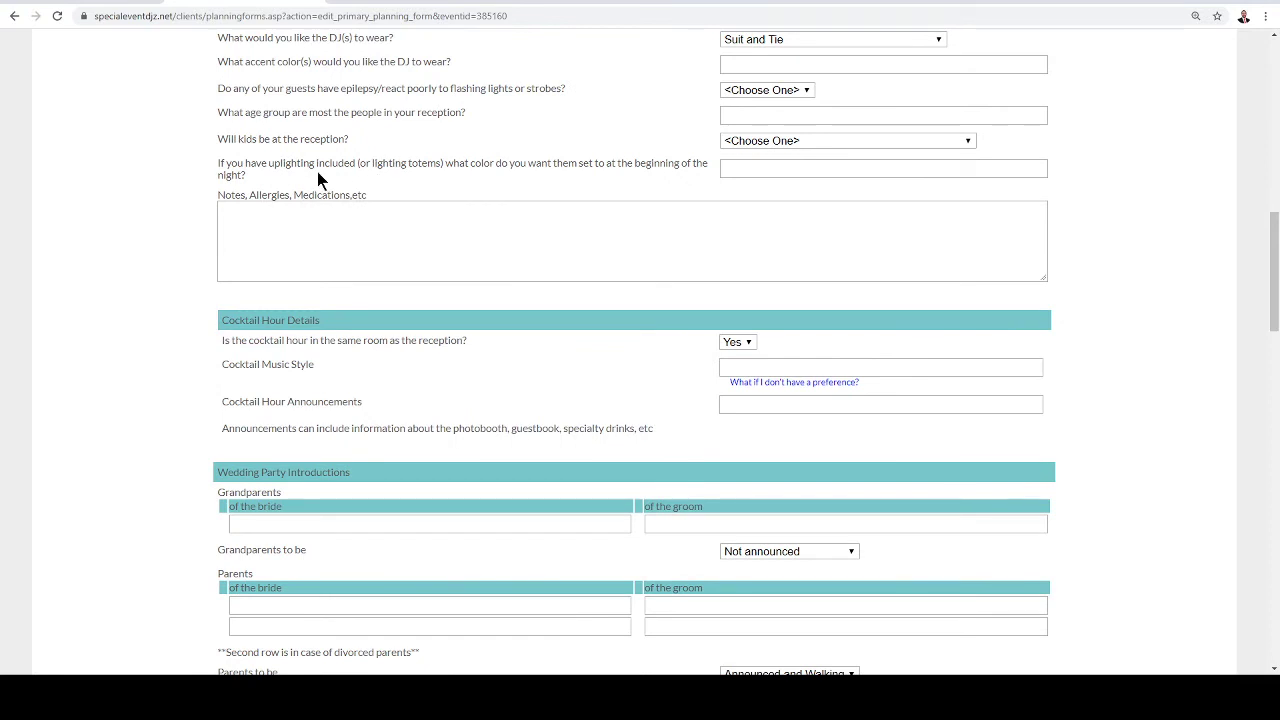
scroll(486, 163, "down", 1)
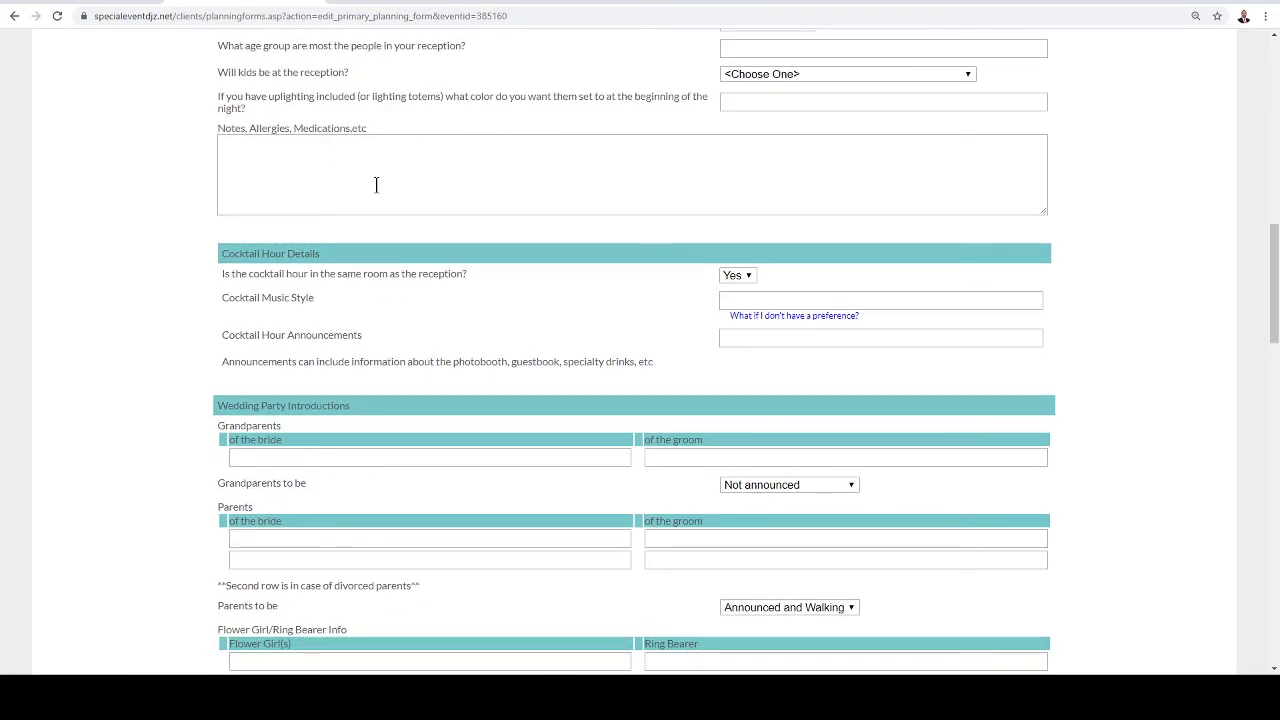
scroll(385, 178, "down", 2)
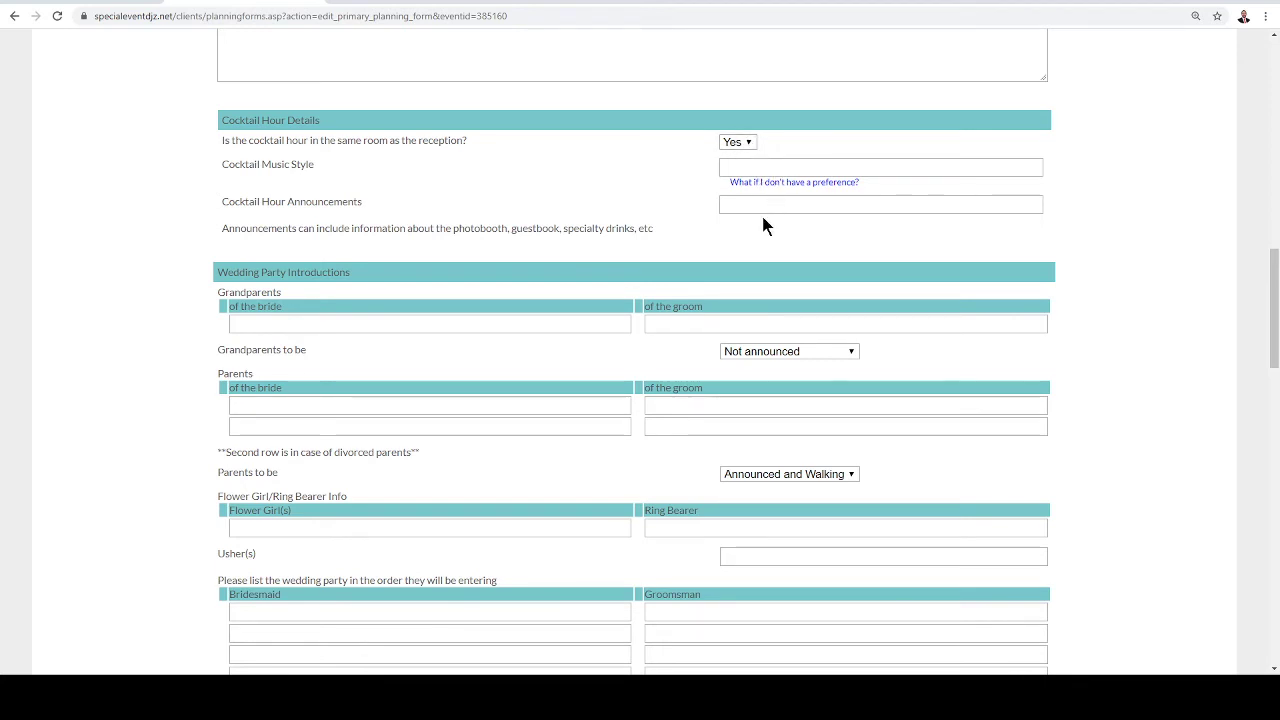
Step: Examine the Wedding Party Introductions section, from the grandparents and parents through the wedding party to Other notes for Introductions
scroll(620, 220, "down", 1)
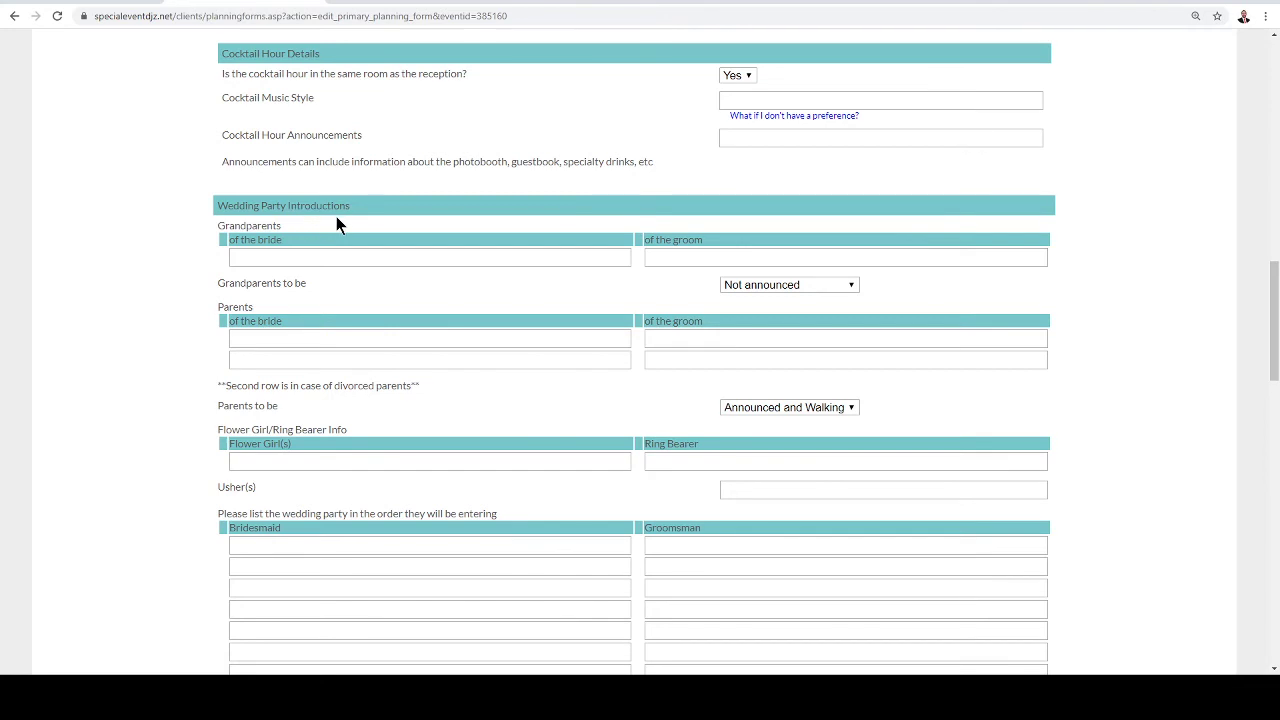
scroll(336, 218, "down", 1)
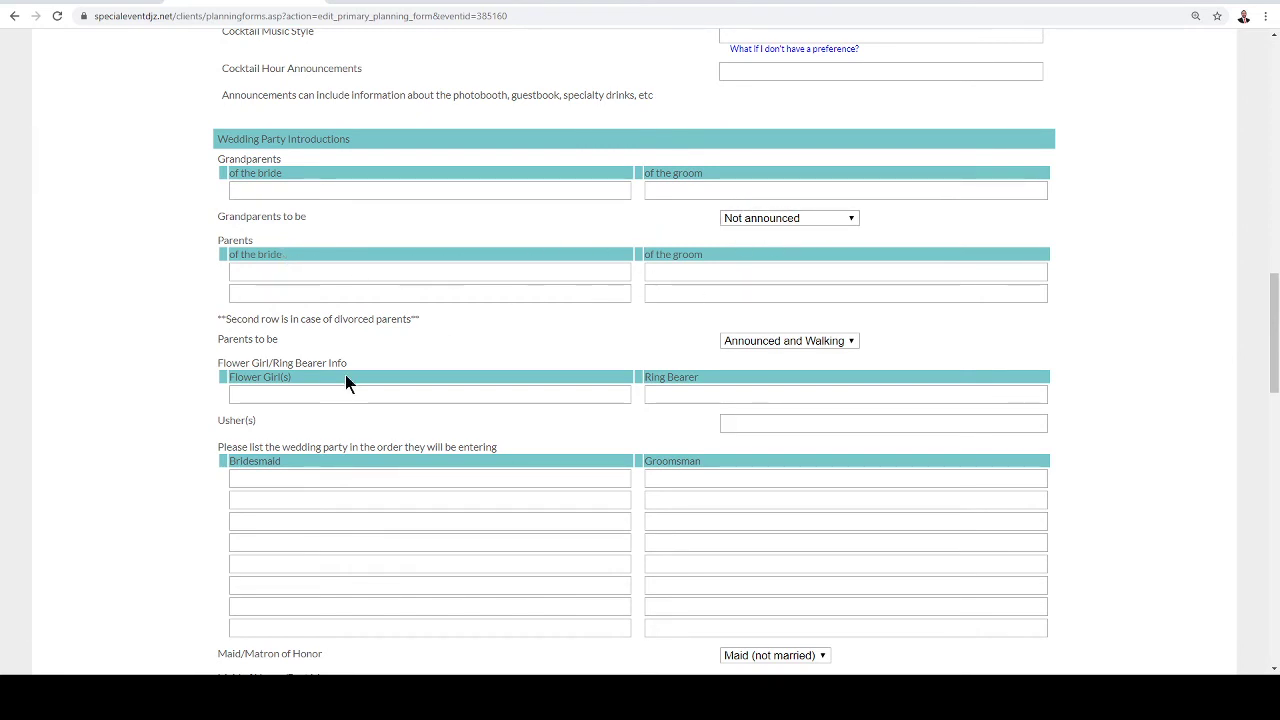
scroll(345, 358, "down", 1)
scroll(345, 356, "down", 2)
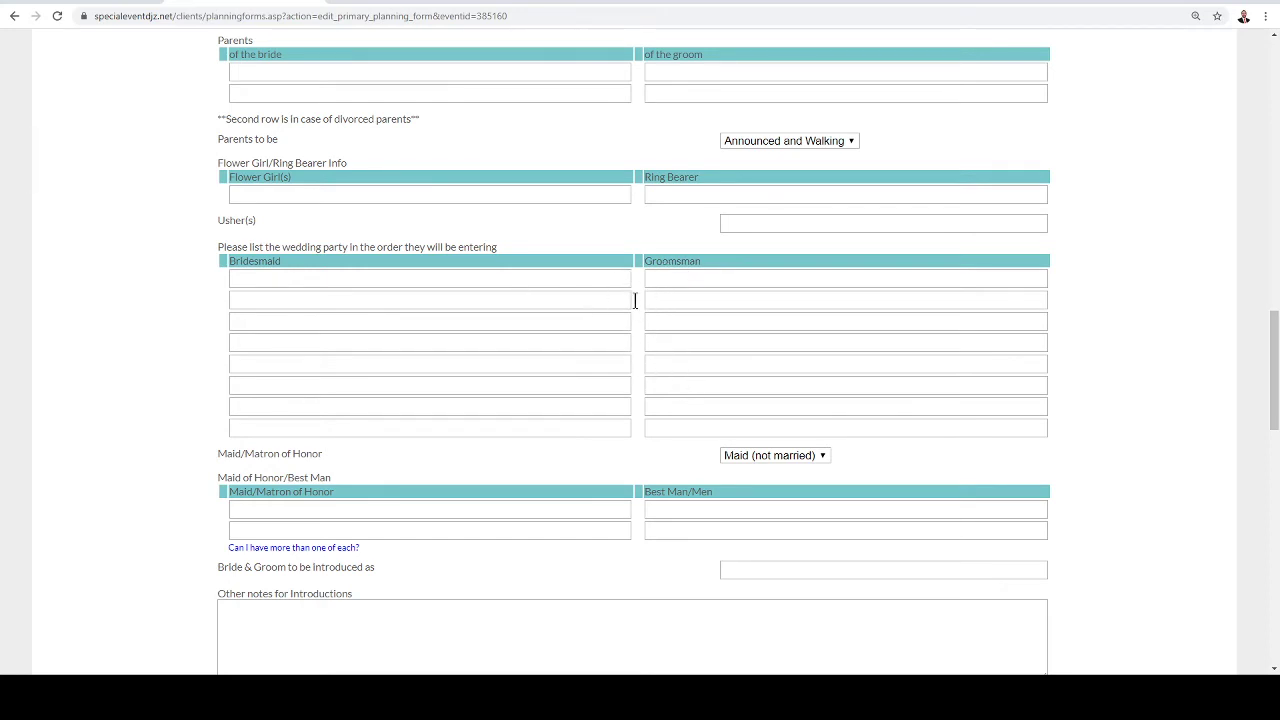
scroll(634, 337, "down", 2)
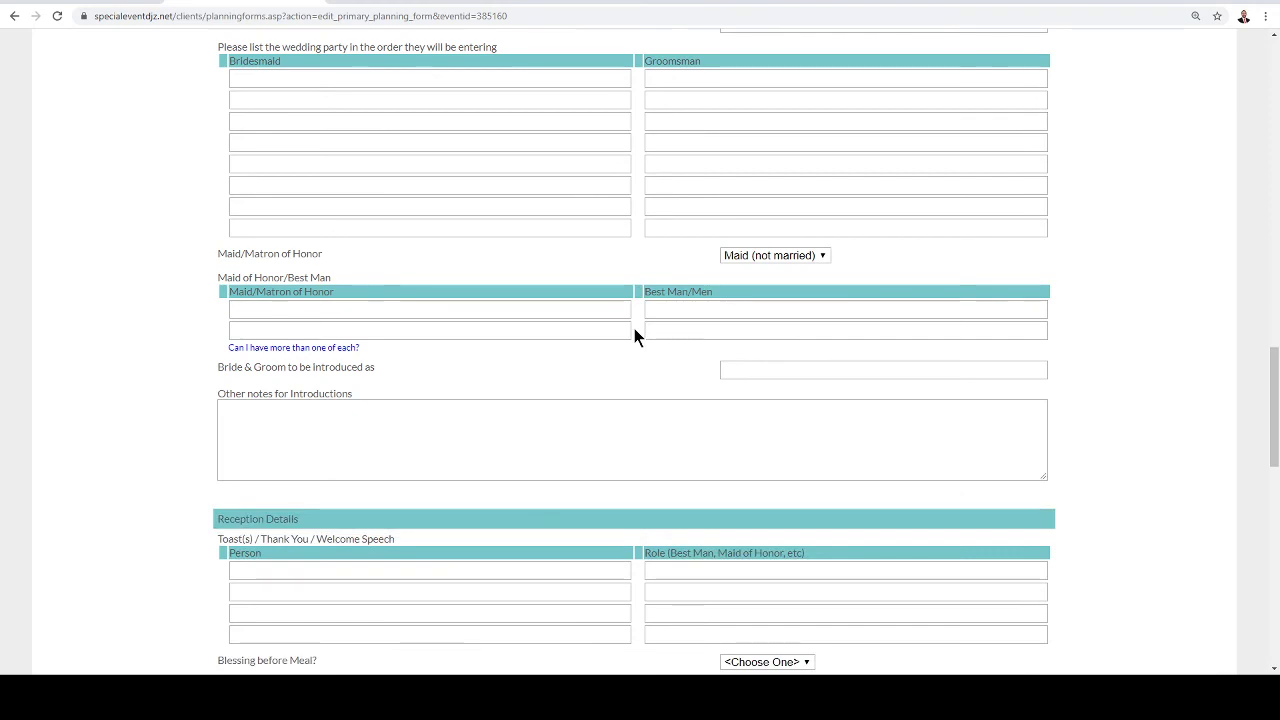
scroll(545, 330, "down", 1)
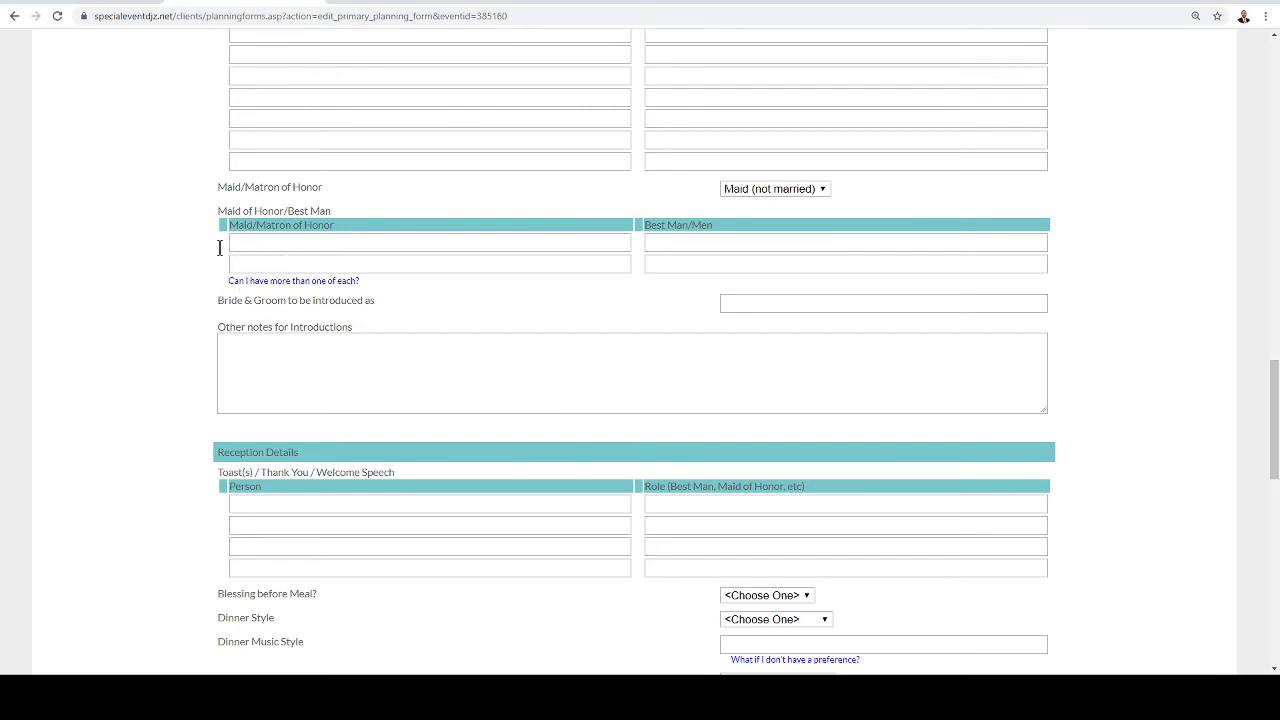
scroll(191, 269, "down", 2)
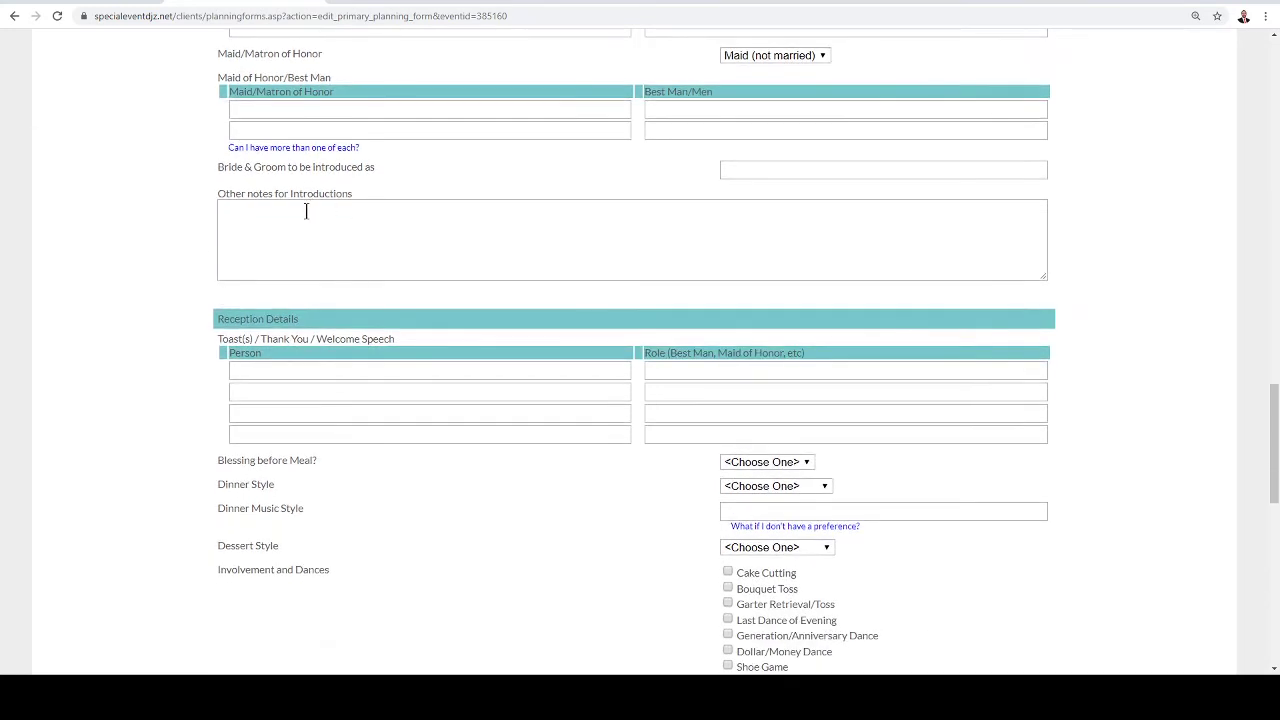
left_click_drag(353, 191, 215, 198)
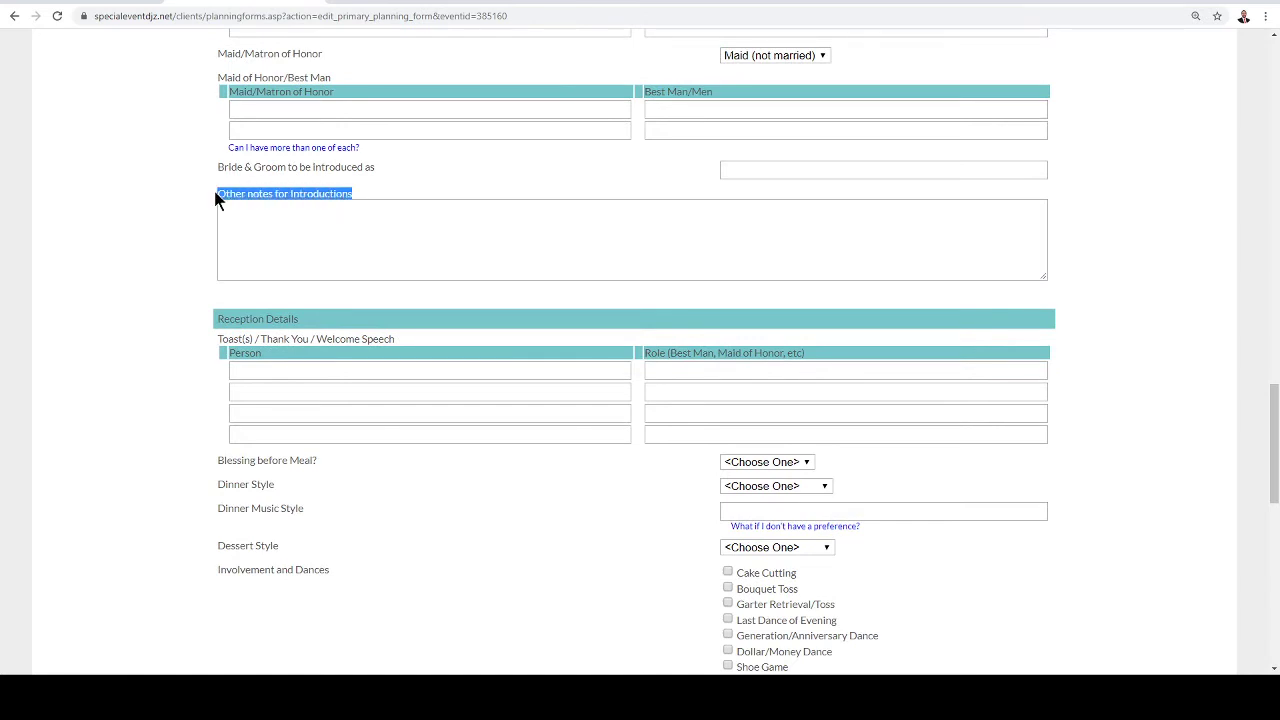
scroll(426, 240, "up", 5)
scroll(431, 251, "up", 3)
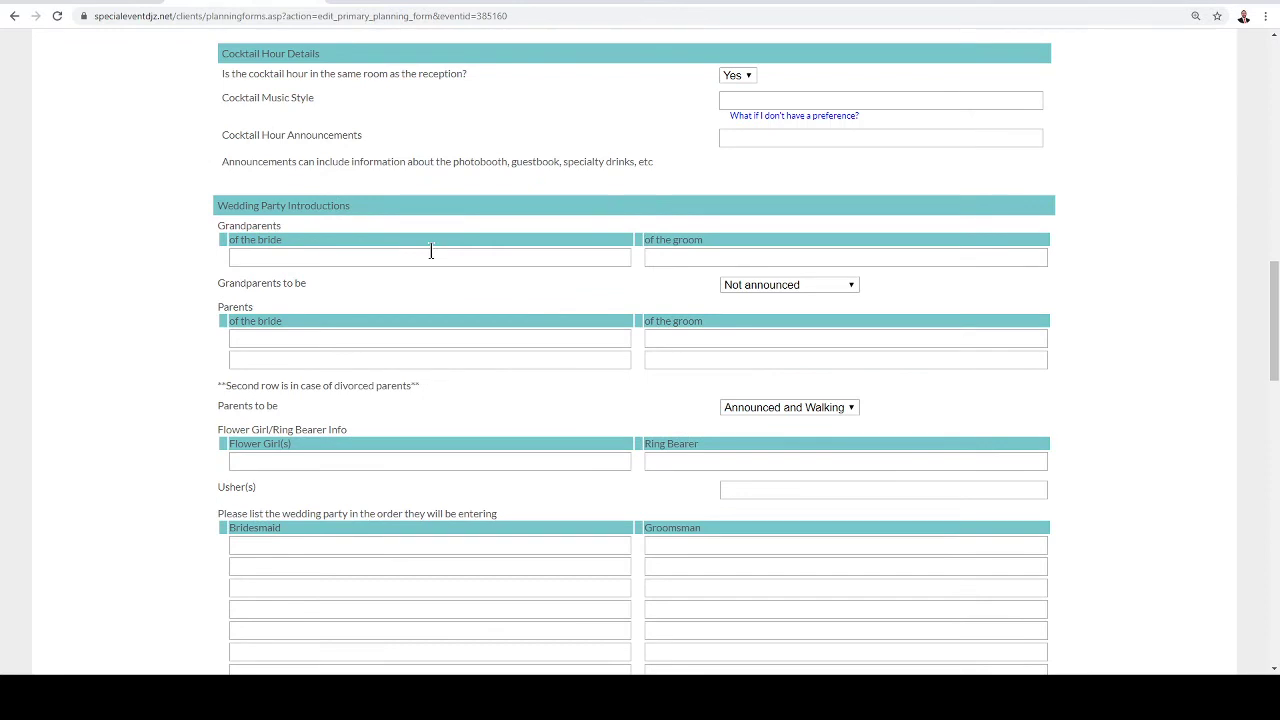
scroll(431, 251, "down", 6)
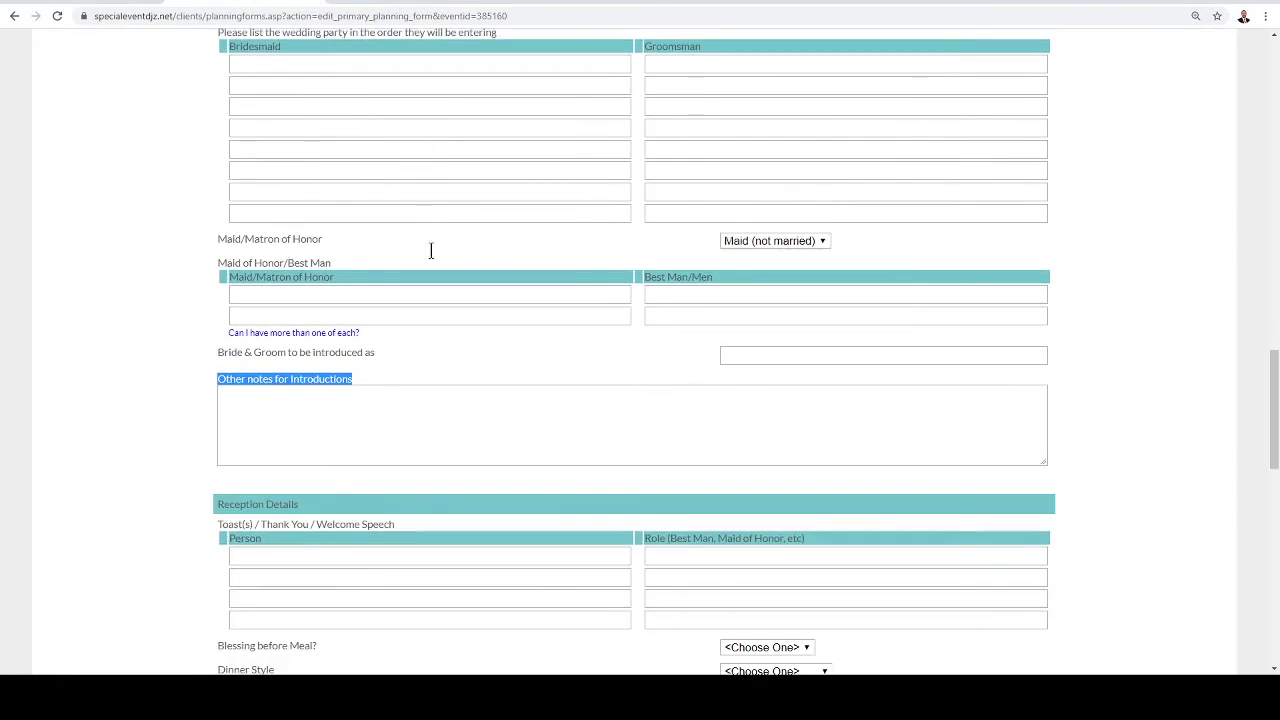
left_click(436, 322)
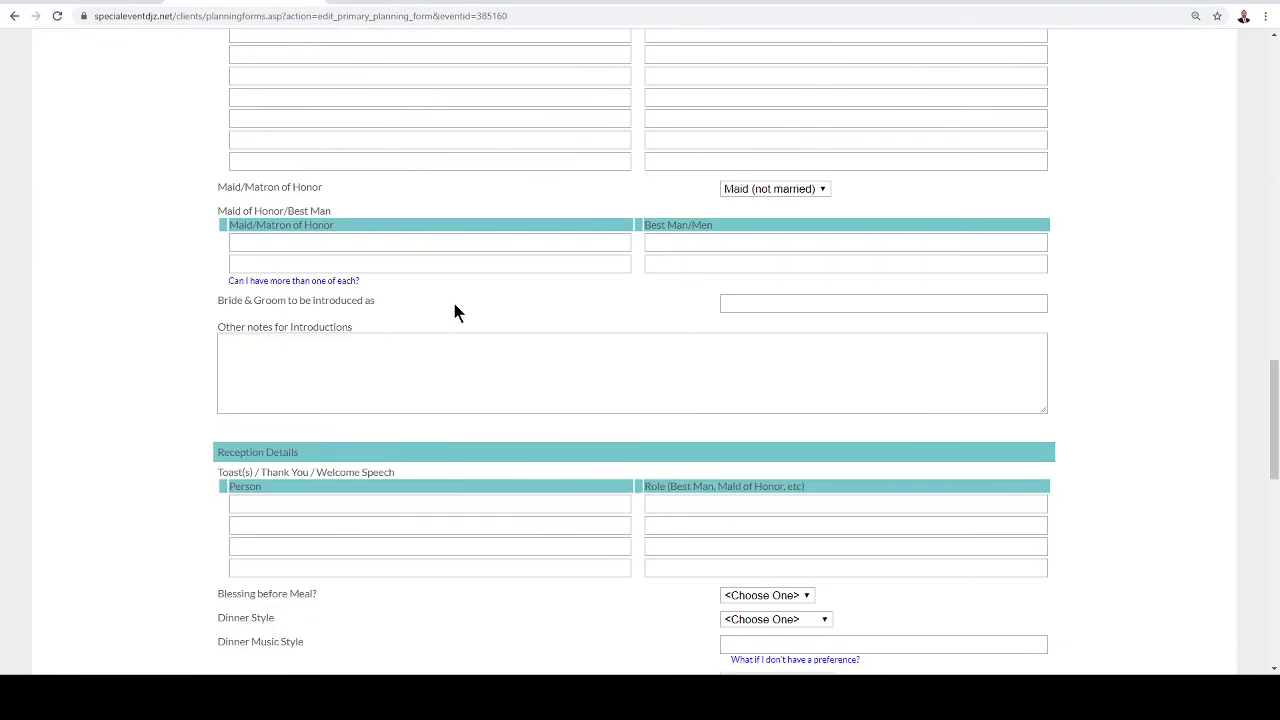
Step: Review the Reception Details questions on toasts, blessing, dinner and dessert styles, and the Involvement and Dances options
scroll(454, 305, "down", 1)
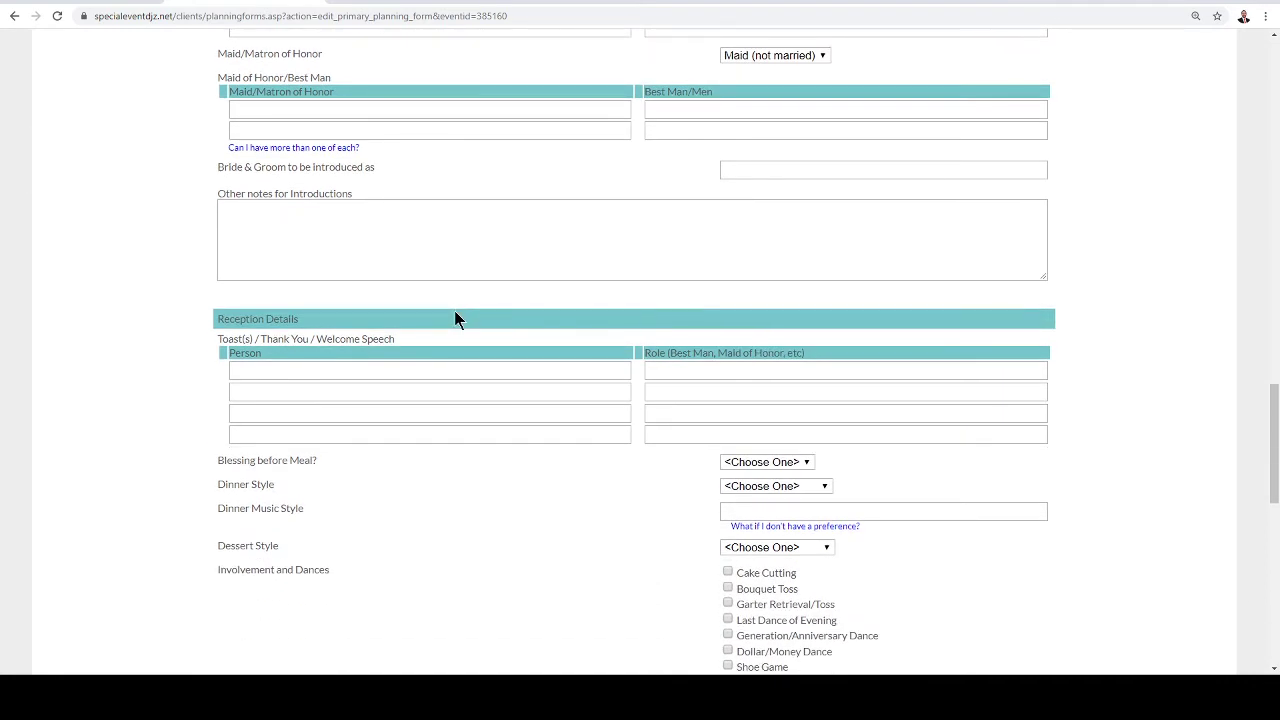
scroll(454, 318, "down", 1)
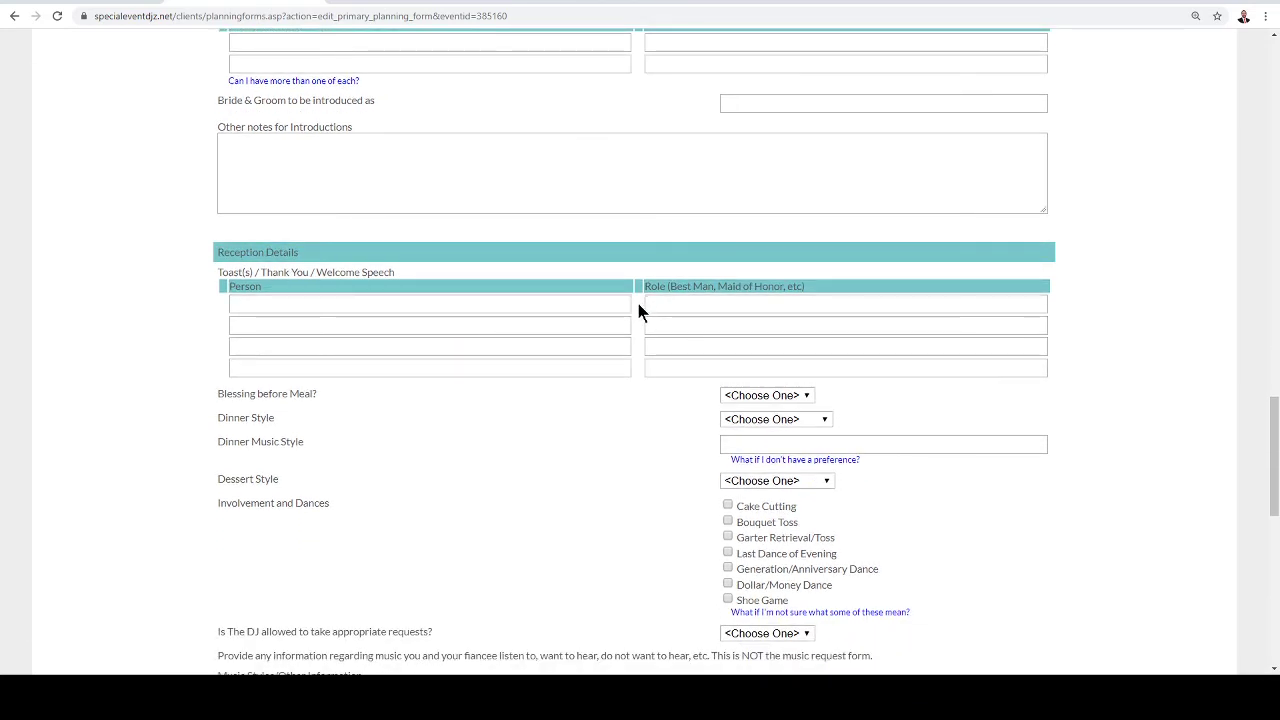
scroll(640, 315, "down", 2)
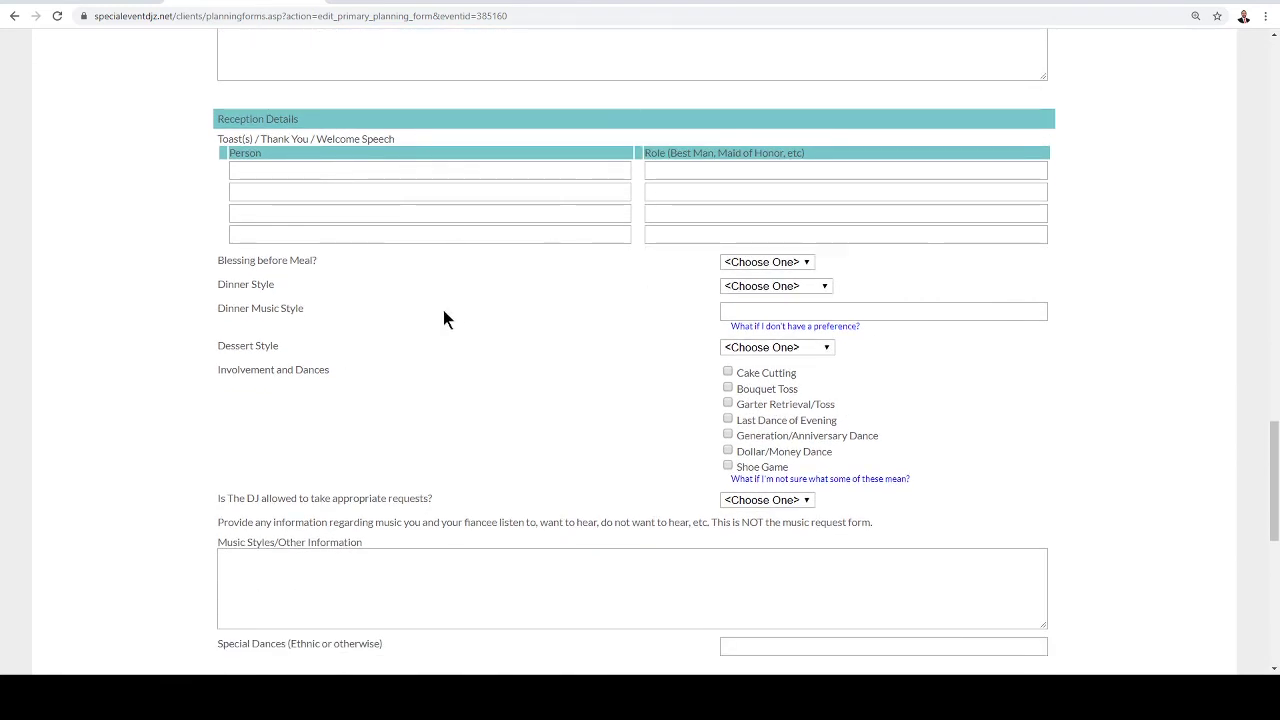
scroll(529, 355, "down", 1)
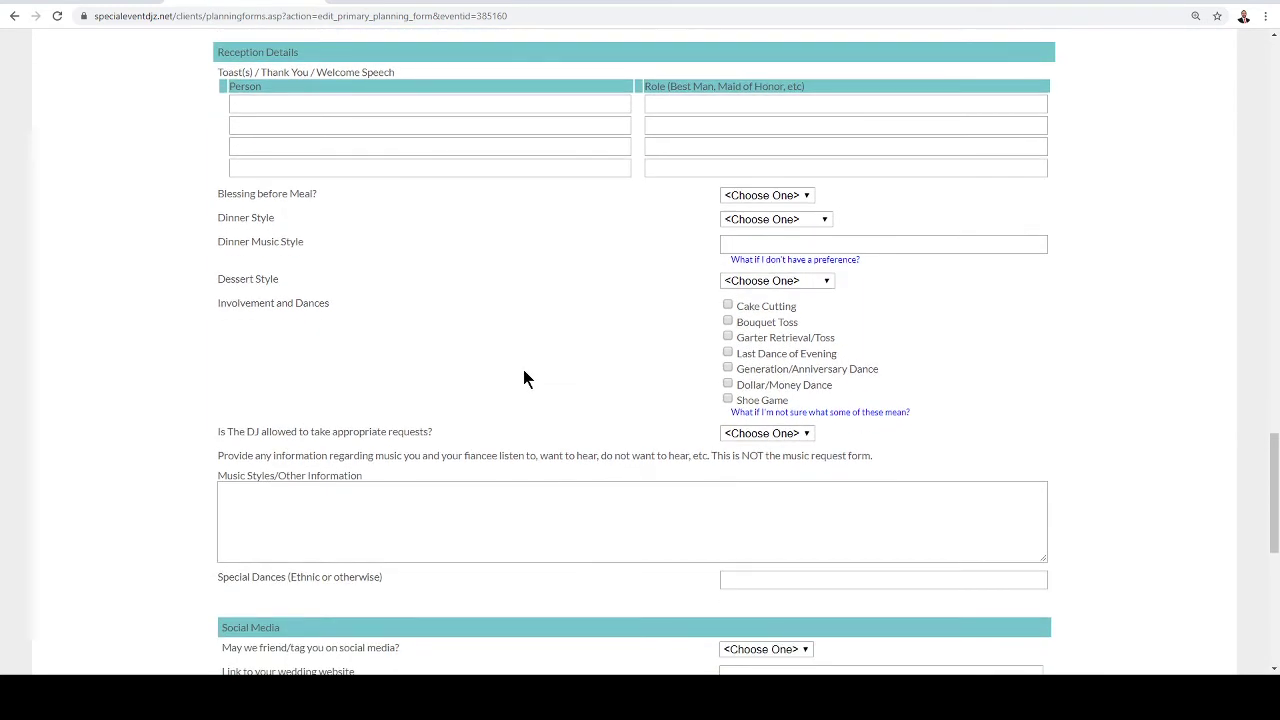
left_click_drag(331, 306, 215, 310)
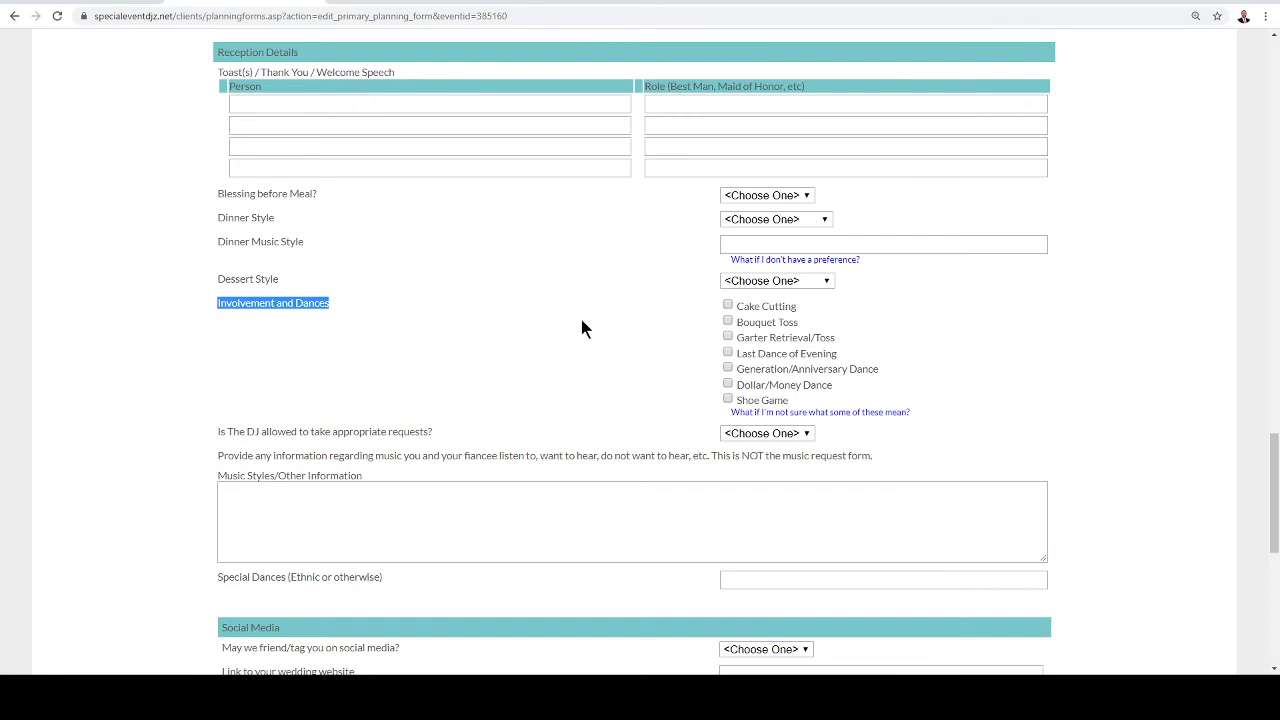
Step: Review the question on DJ requests, the music styles and special dances fields, and the Social Media and Misc Notes sections
scroll(520, 328, "down", 2)
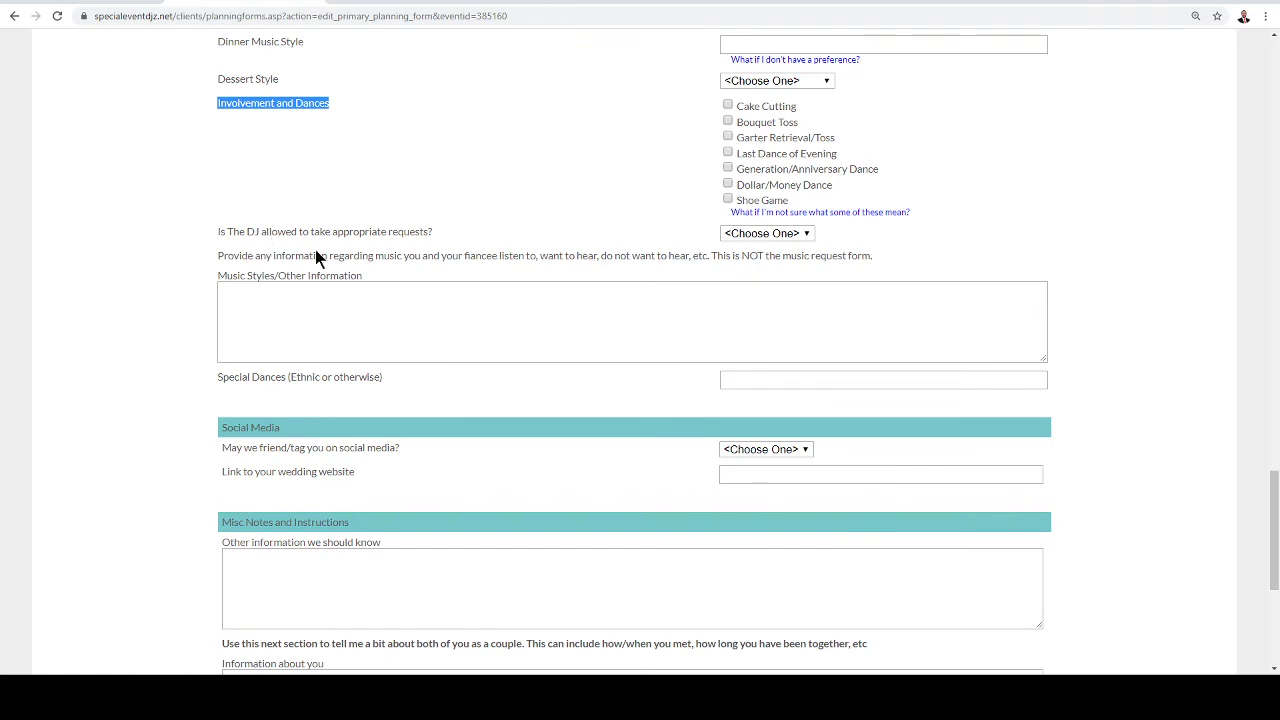
left_click_drag(435, 234, 216, 228)
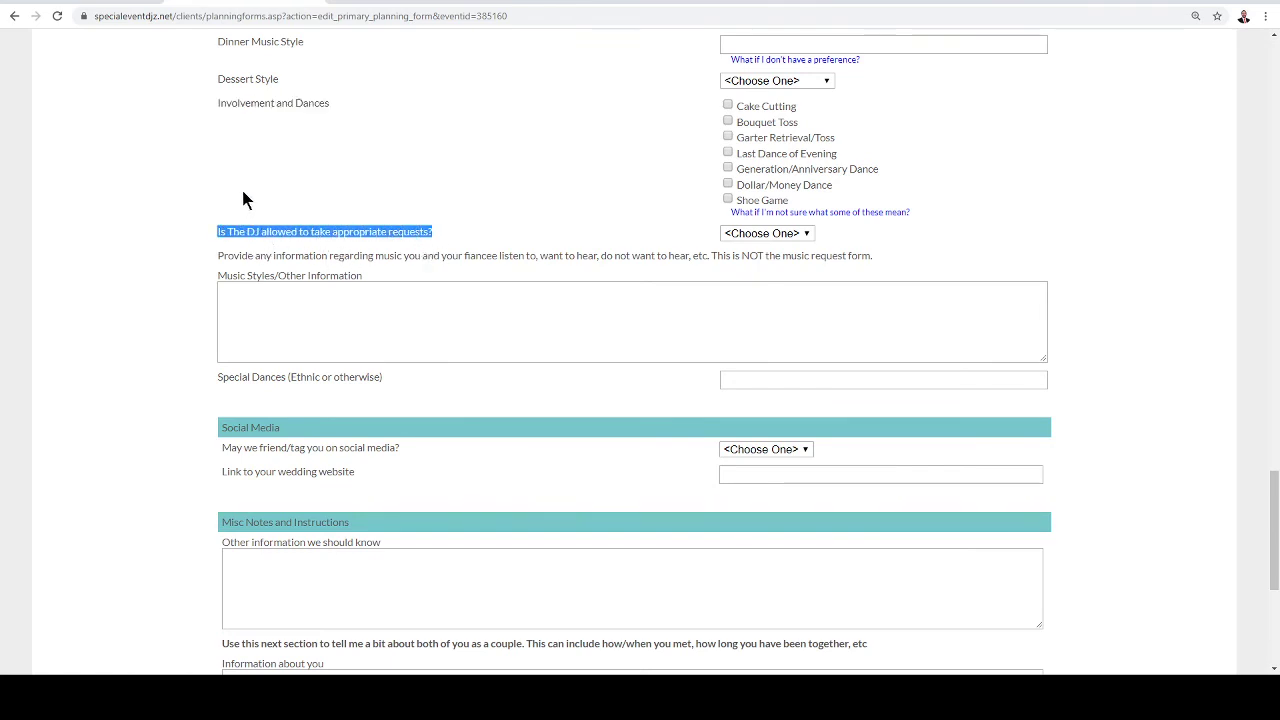
left_click(578, 211)
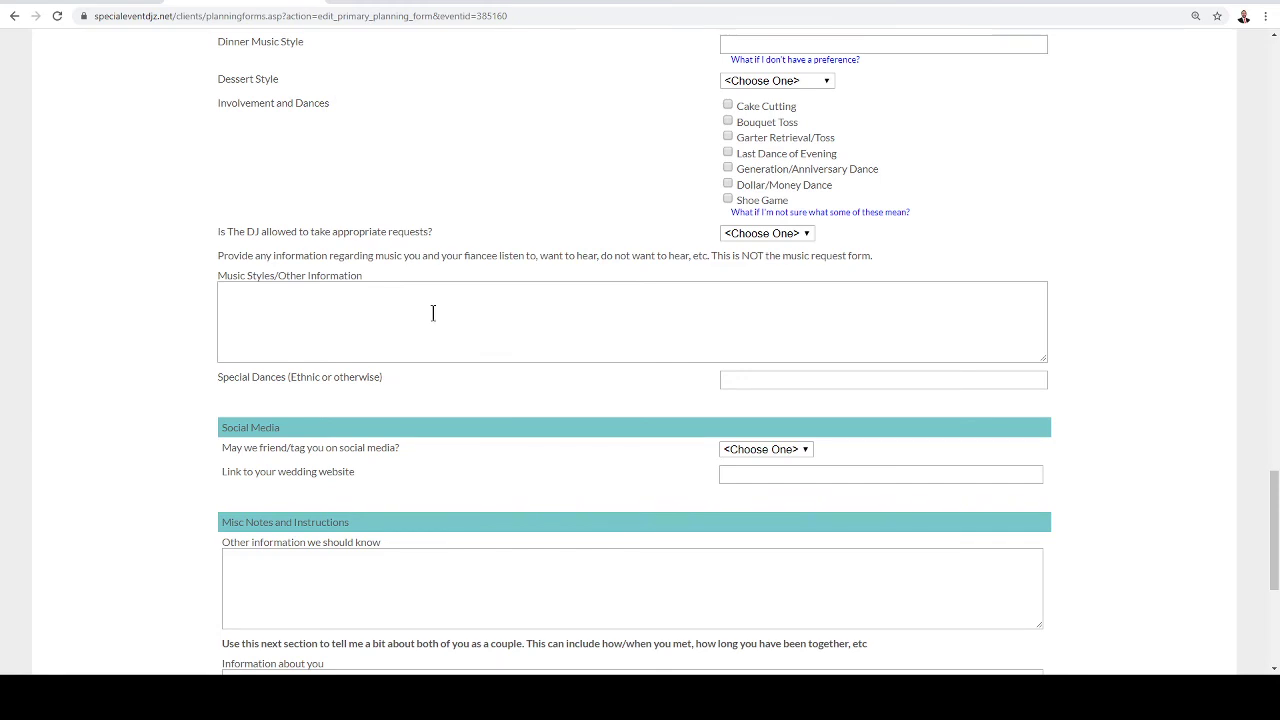
scroll(440, 252, "down", 2)
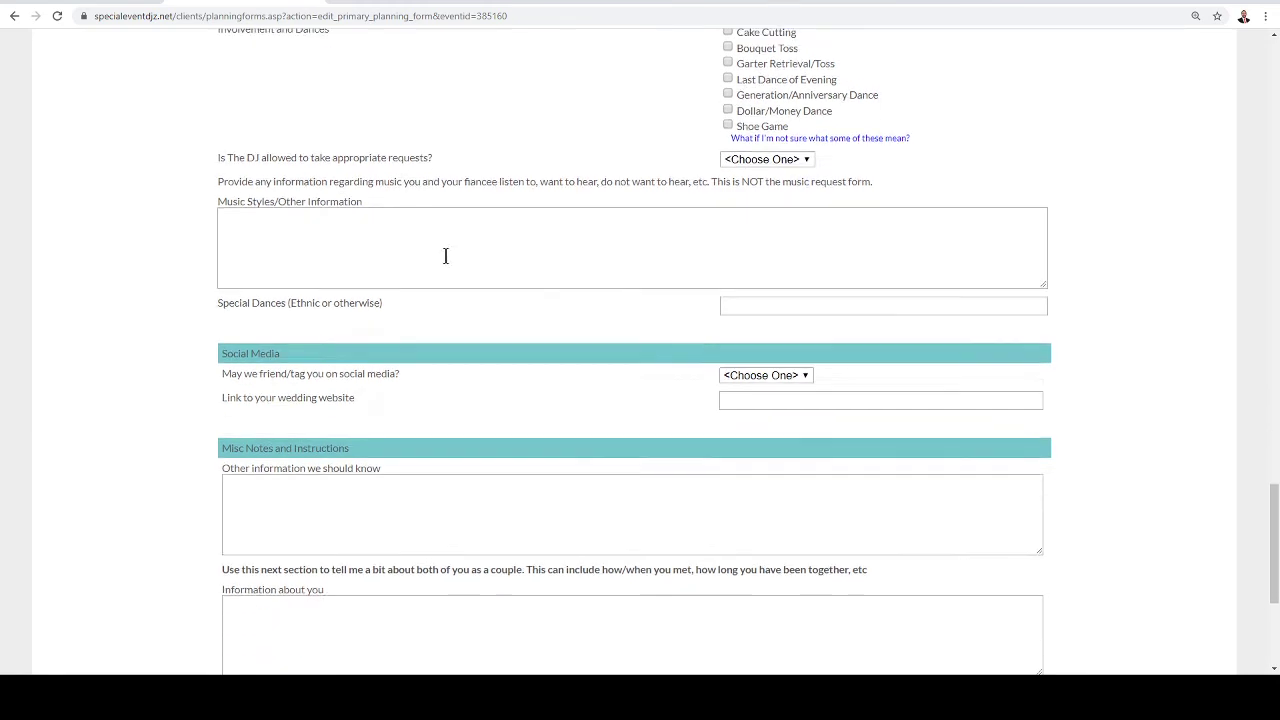
scroll(447, 274, "down", 2)
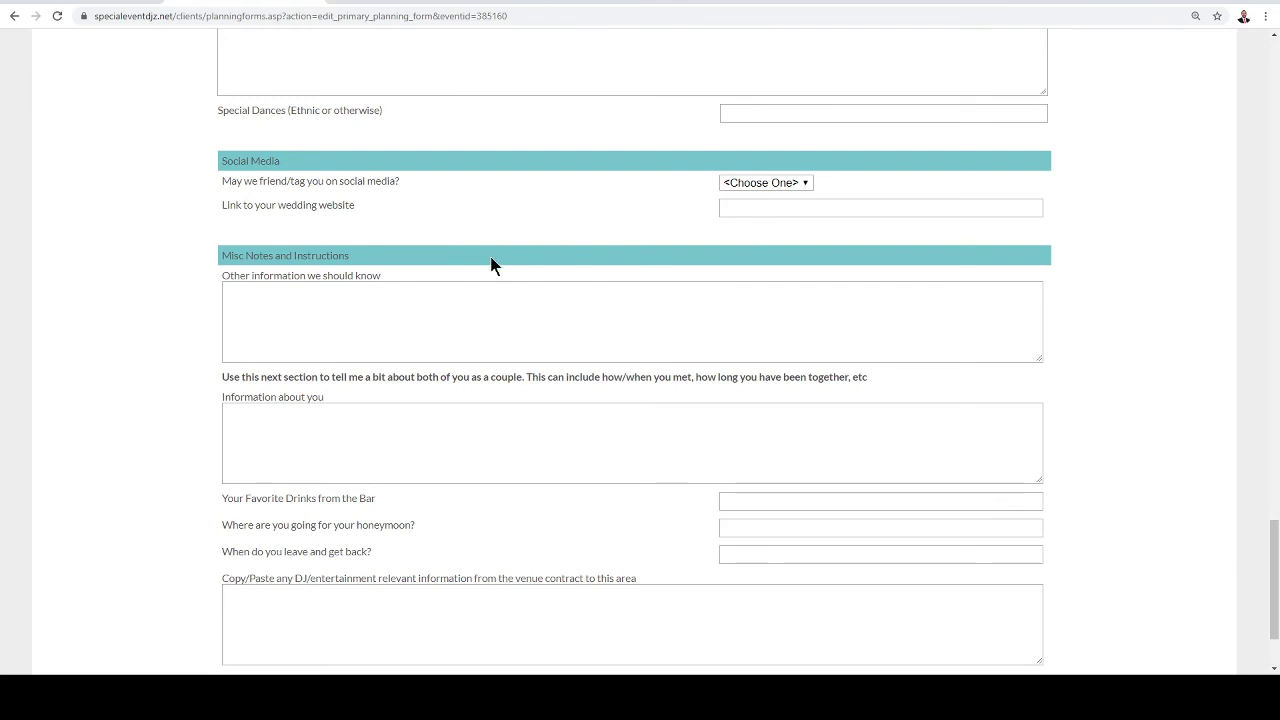
Step: Review the Misc Notes and Instructions fields through the venue contract information and save the planning form
scroll(296, 272, "down", 1)
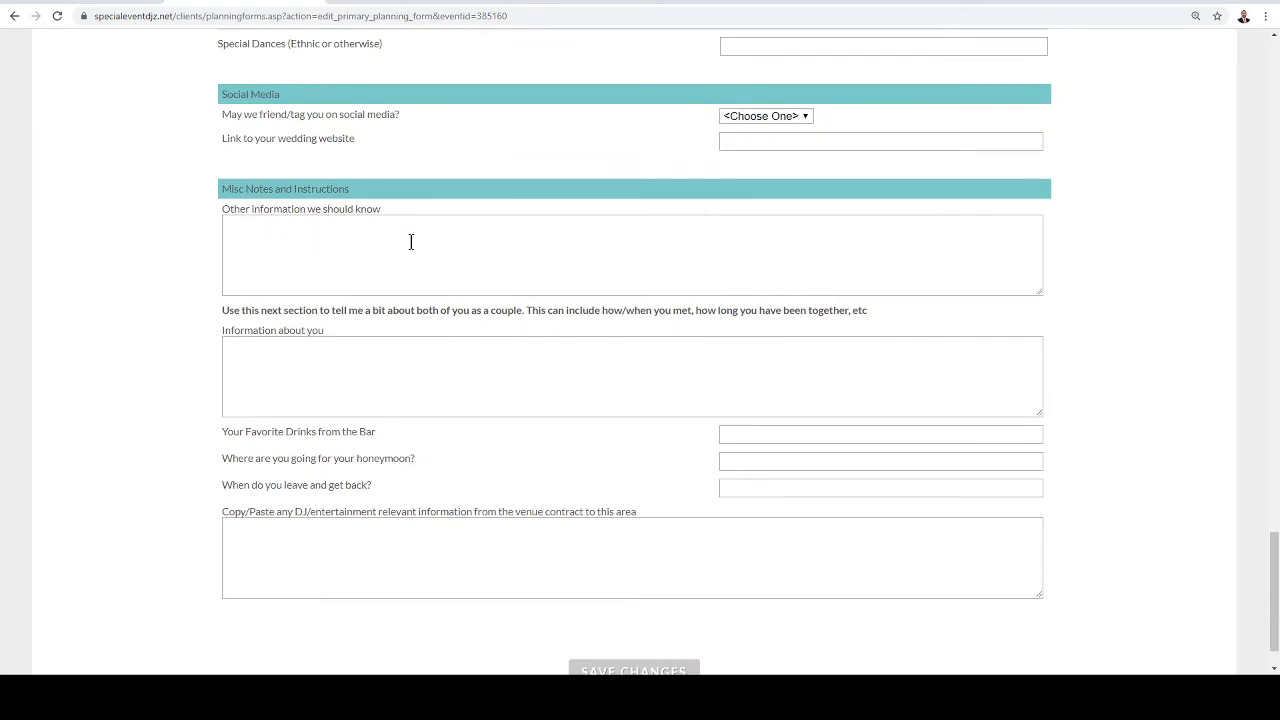
scroll(425, 266, "down", 1)
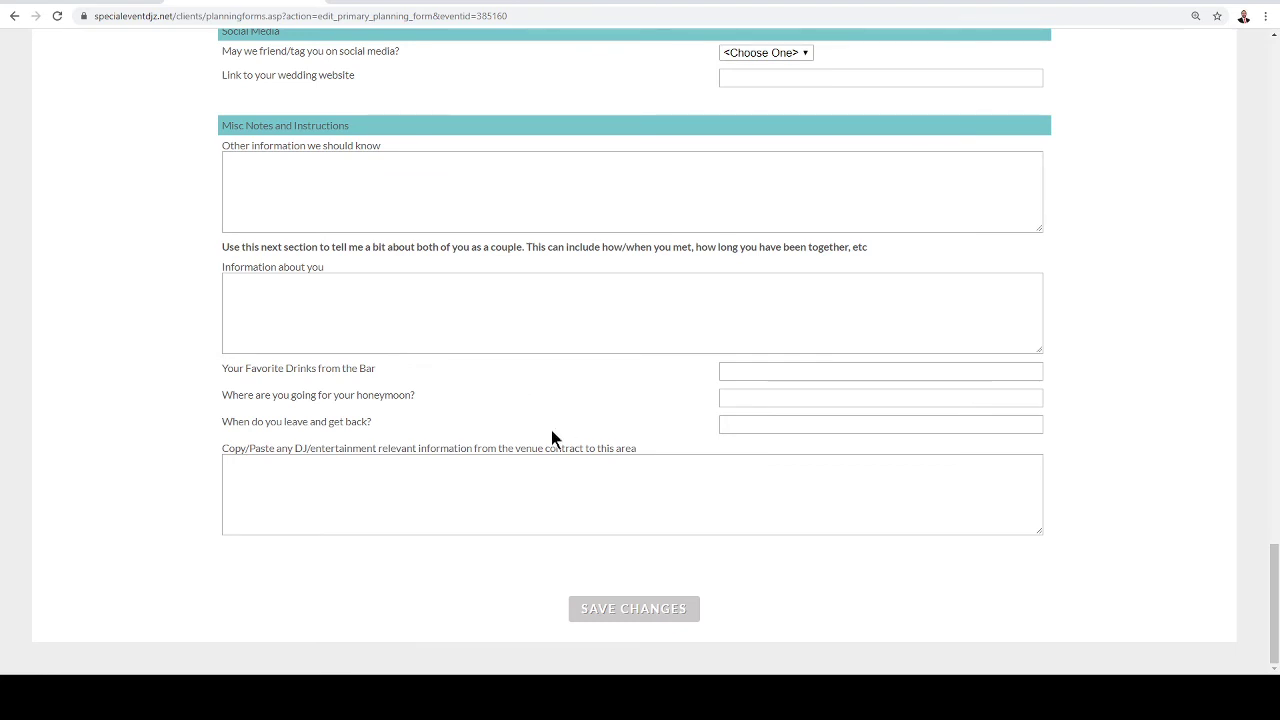
left_click(647, 610)
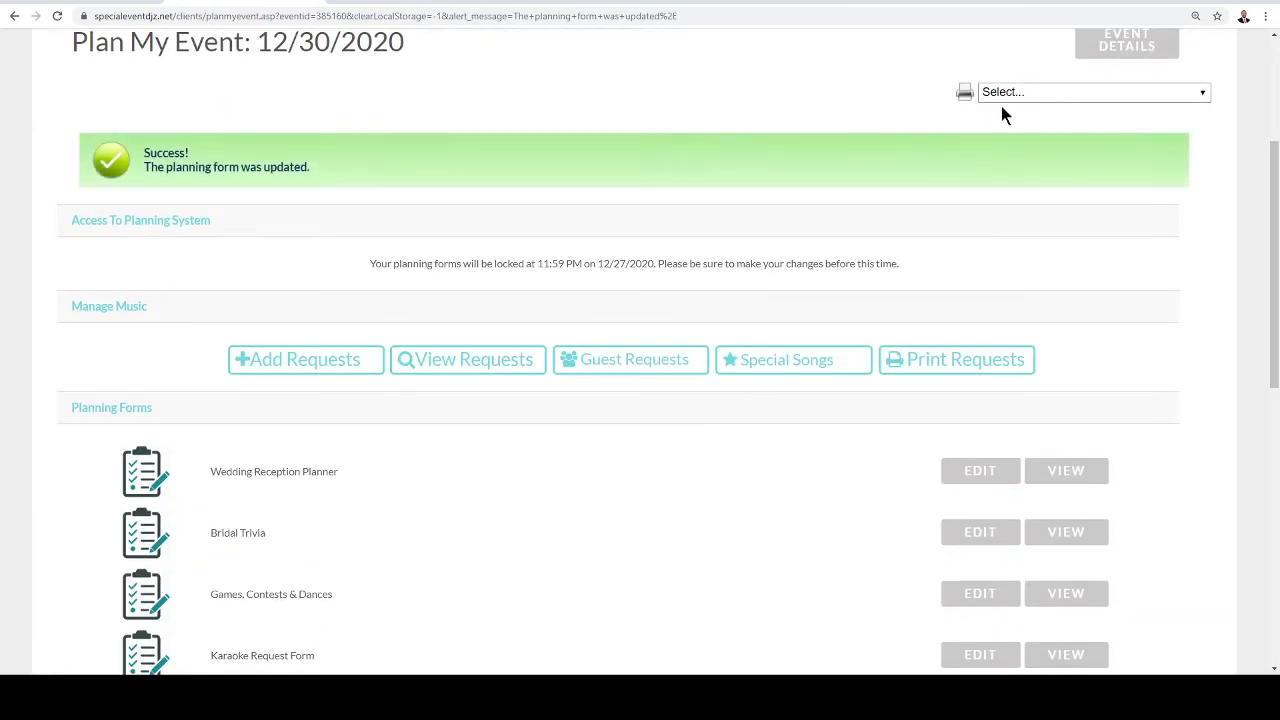
Step: Examine the list of planning forms, including Karaoke Request Form, Photography Planning Form and Videography Wedding, down to the Timeline section
scroll(700, 340, "down", 2)
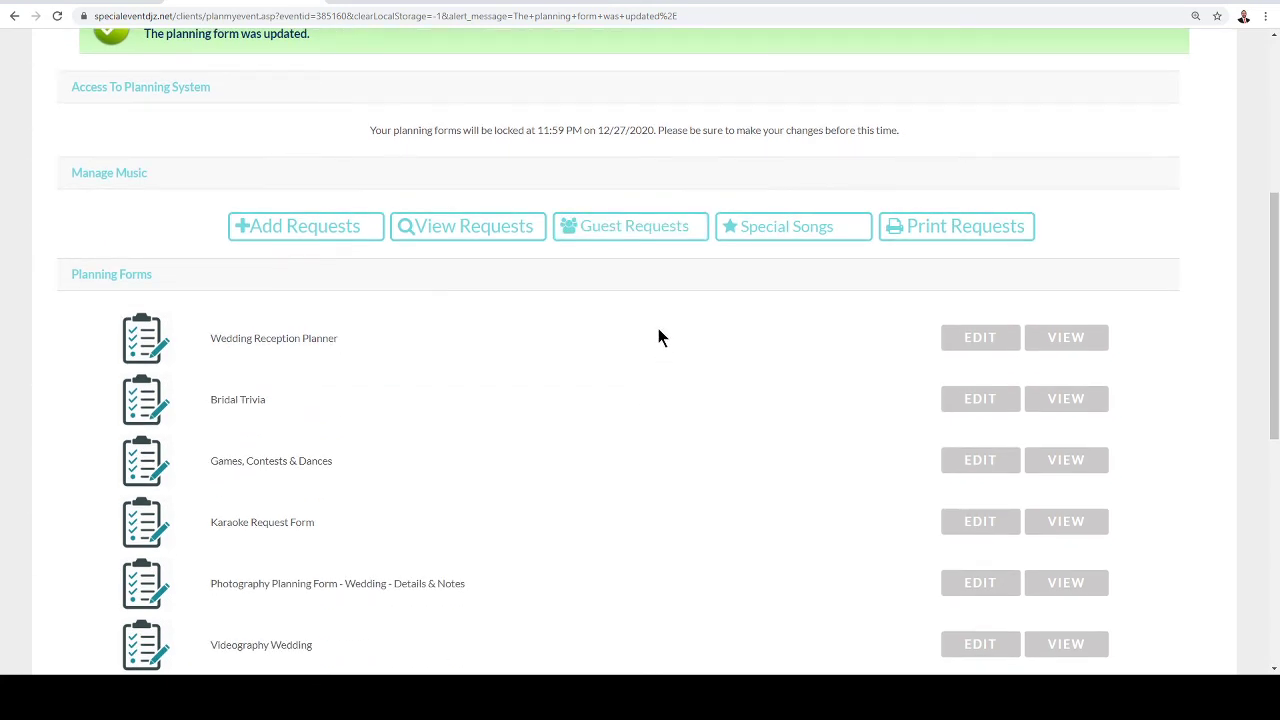
scroll(658, 336, "down", 1)
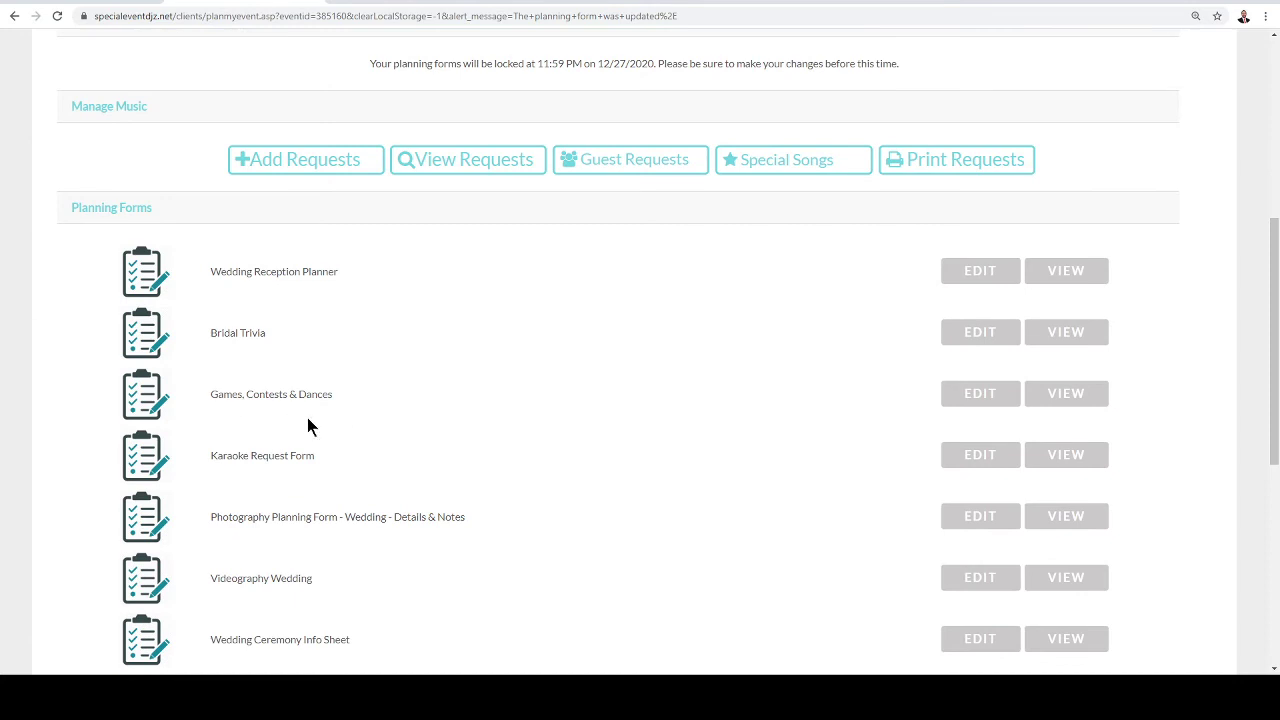
scroll(340, 368, "down", 1)
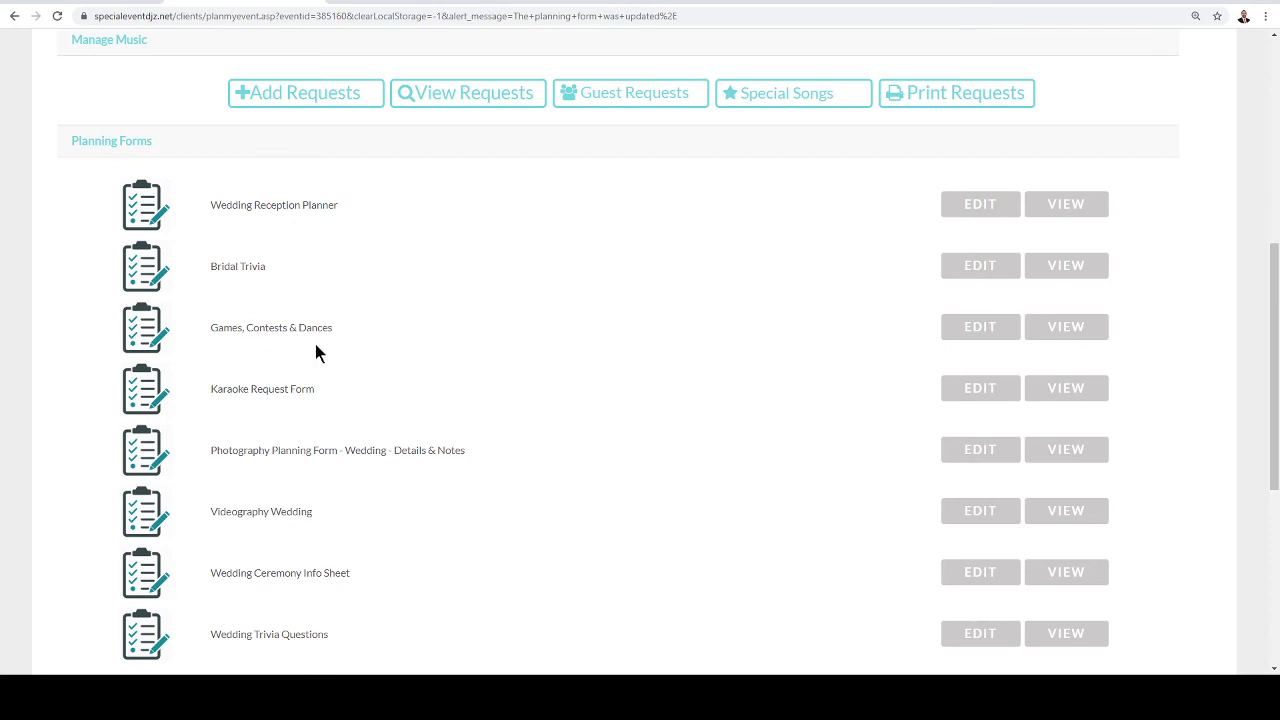
scroll(320, 340, "down", 1)
scroll(325, 335, "down", 1)
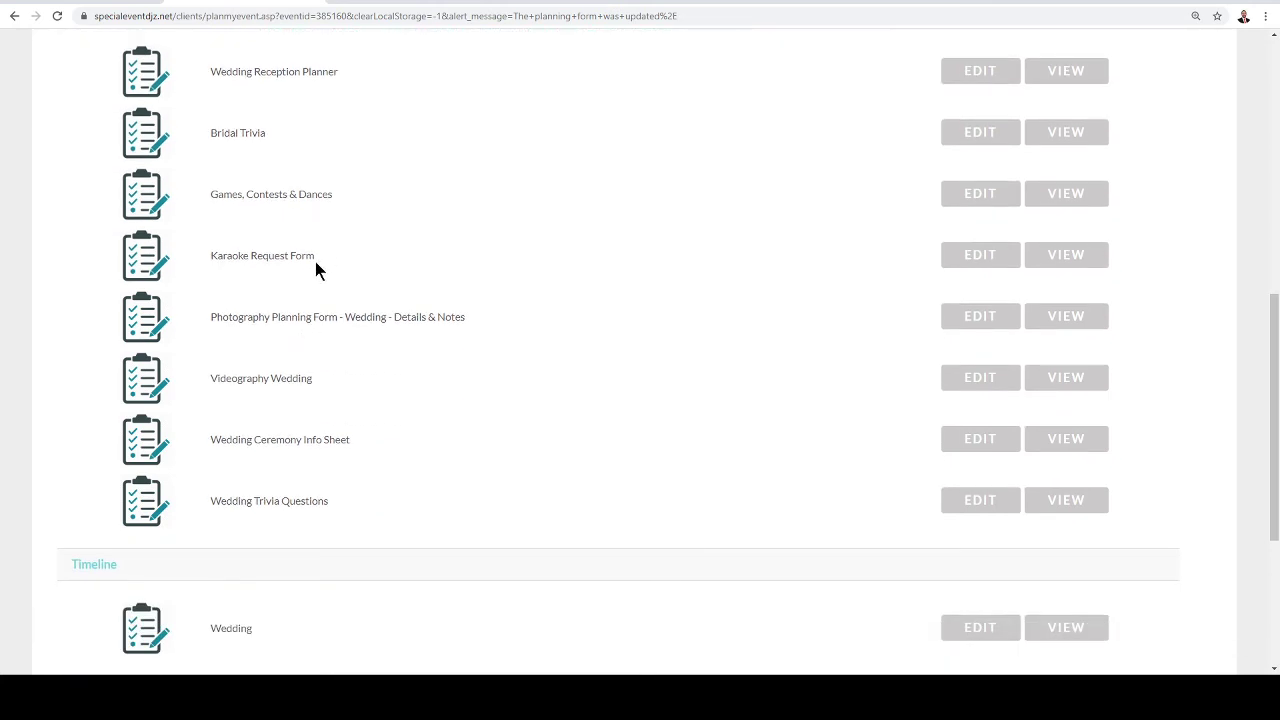
left_click_drag(320, 258, 220, 257)
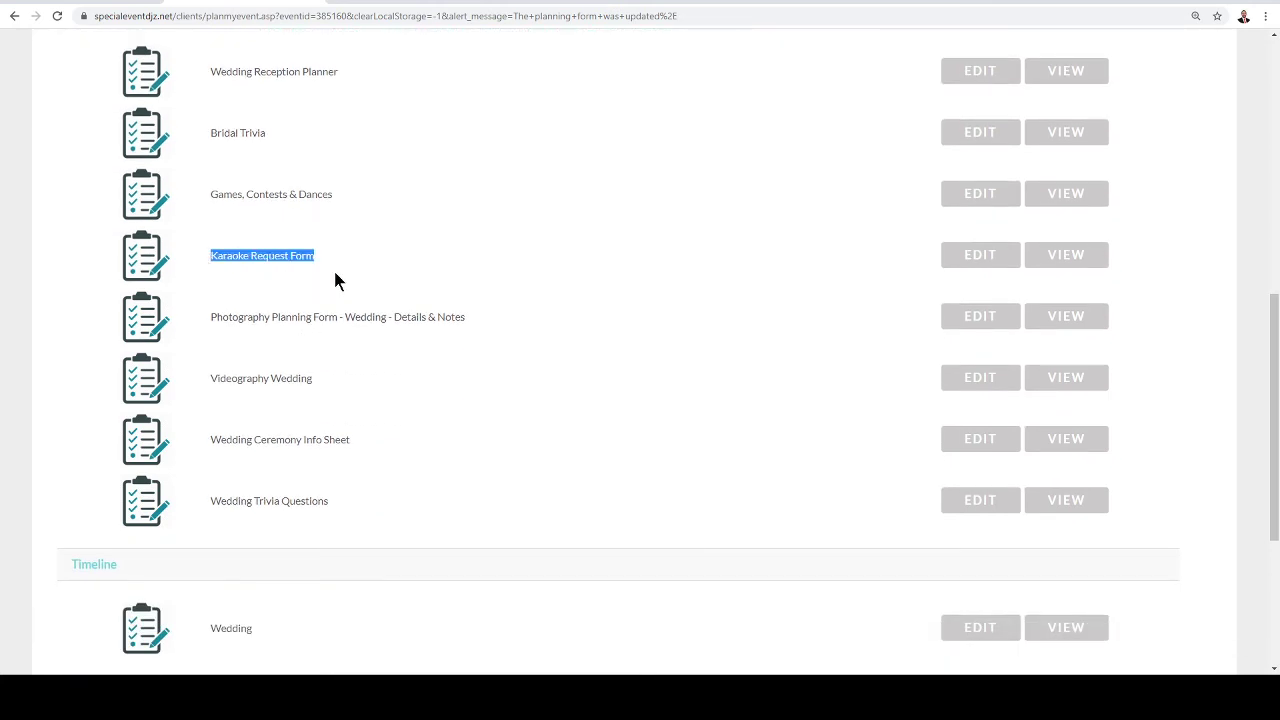
left_click(336, 273)
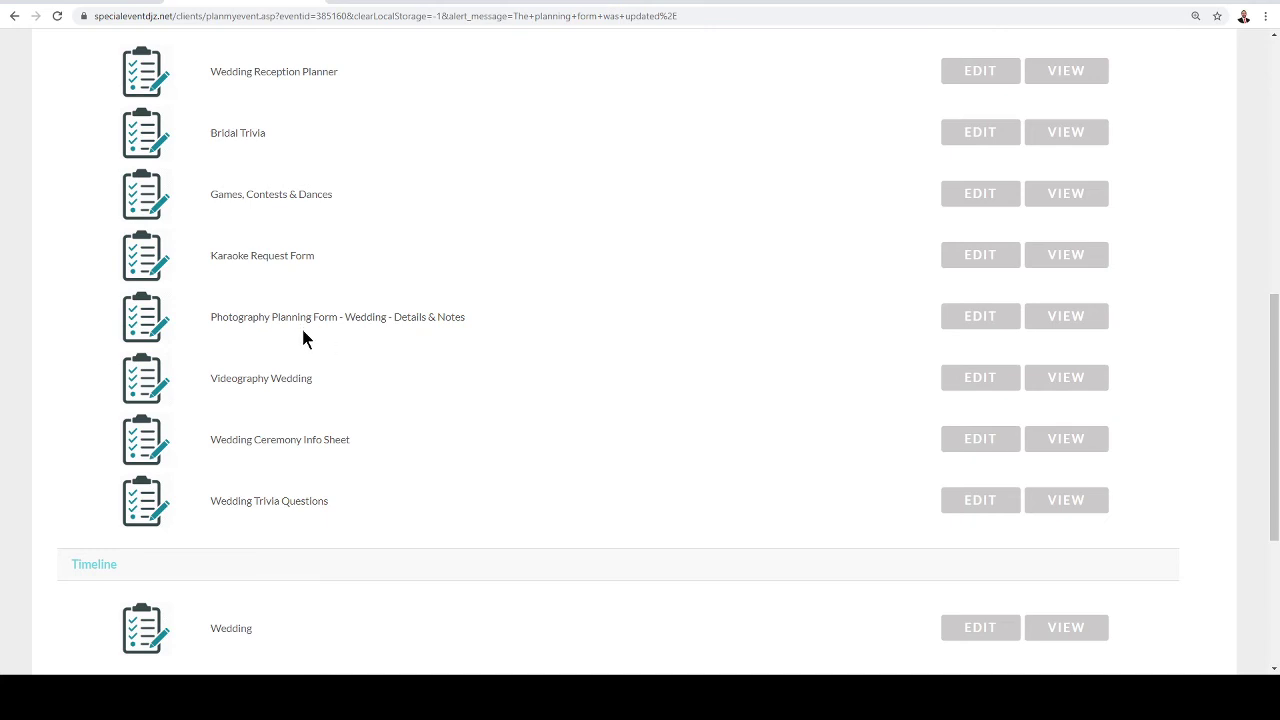
left_click_drag(341, 317, 211, 314)
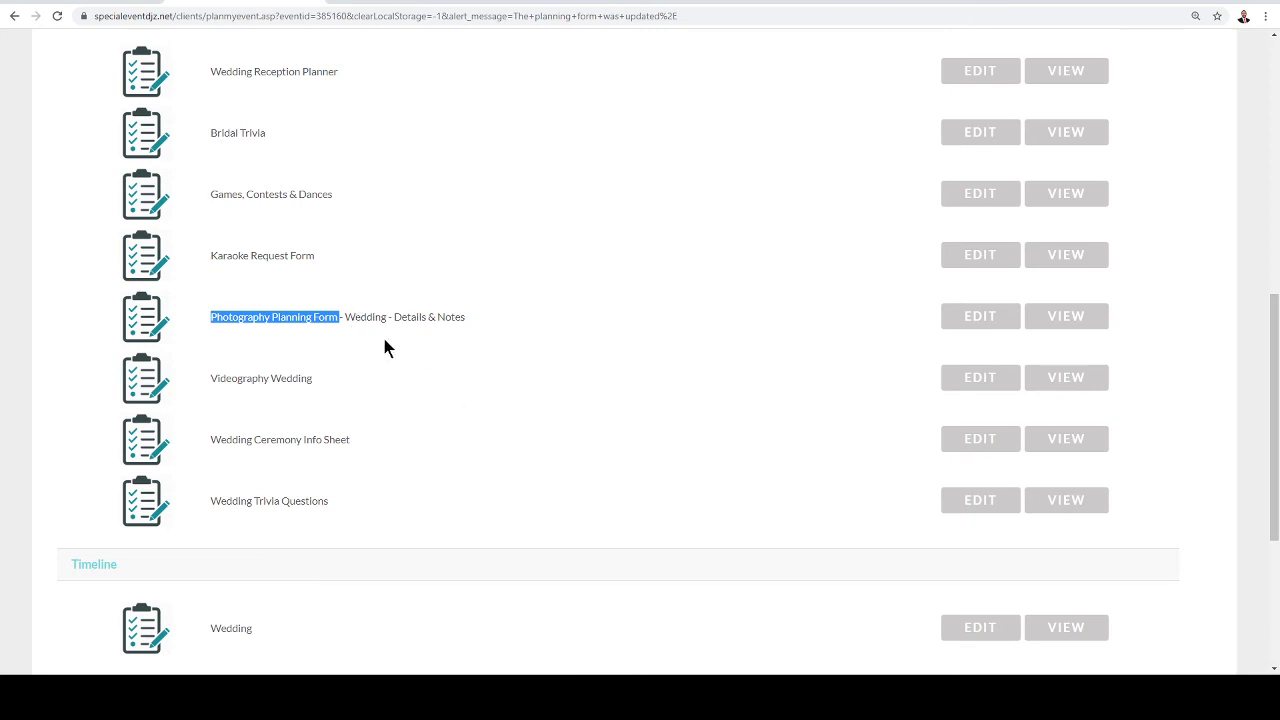
left_click_drag(316, 379, 208, 380)
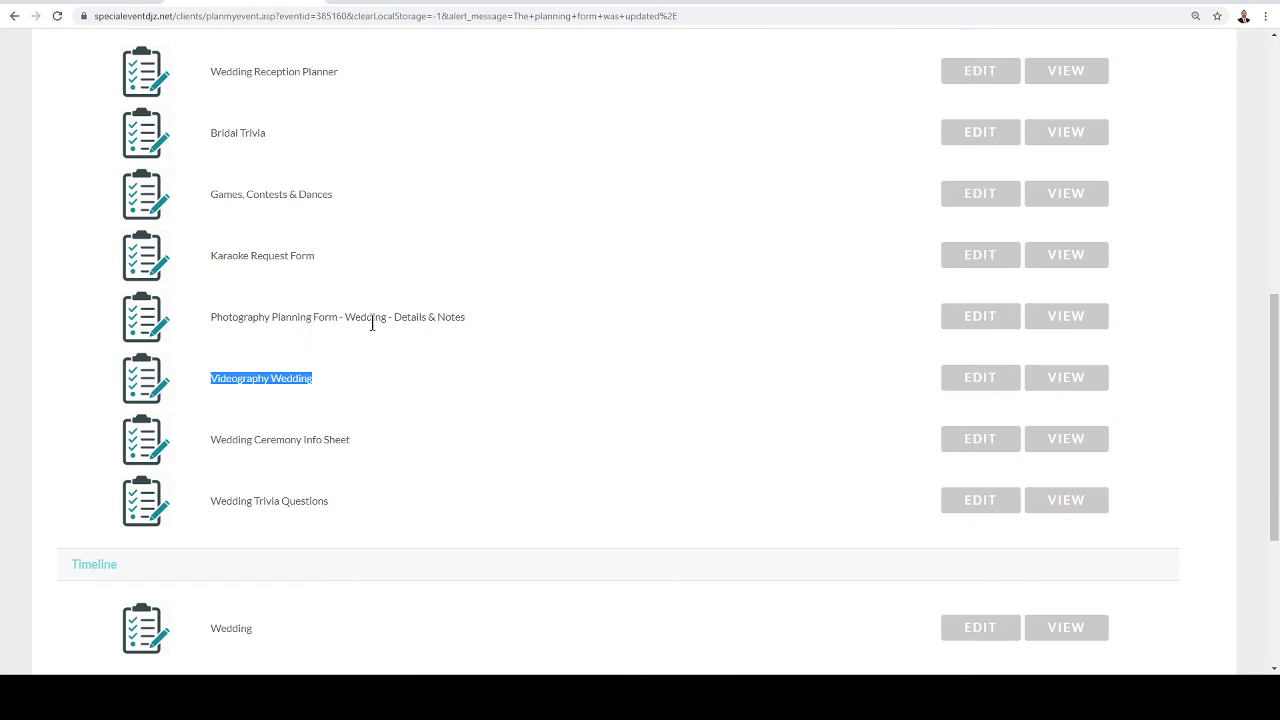
scroll(350, 370, "down", 1)
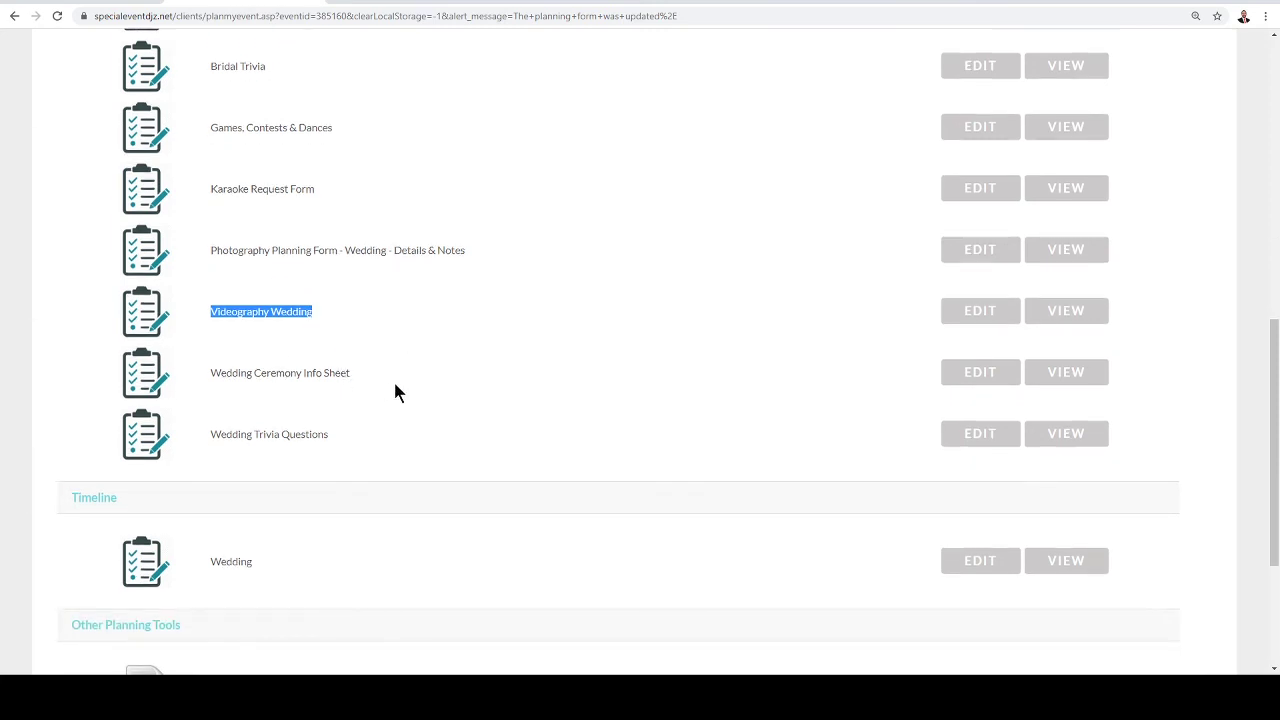
scroll(375, 438, "down", 2)
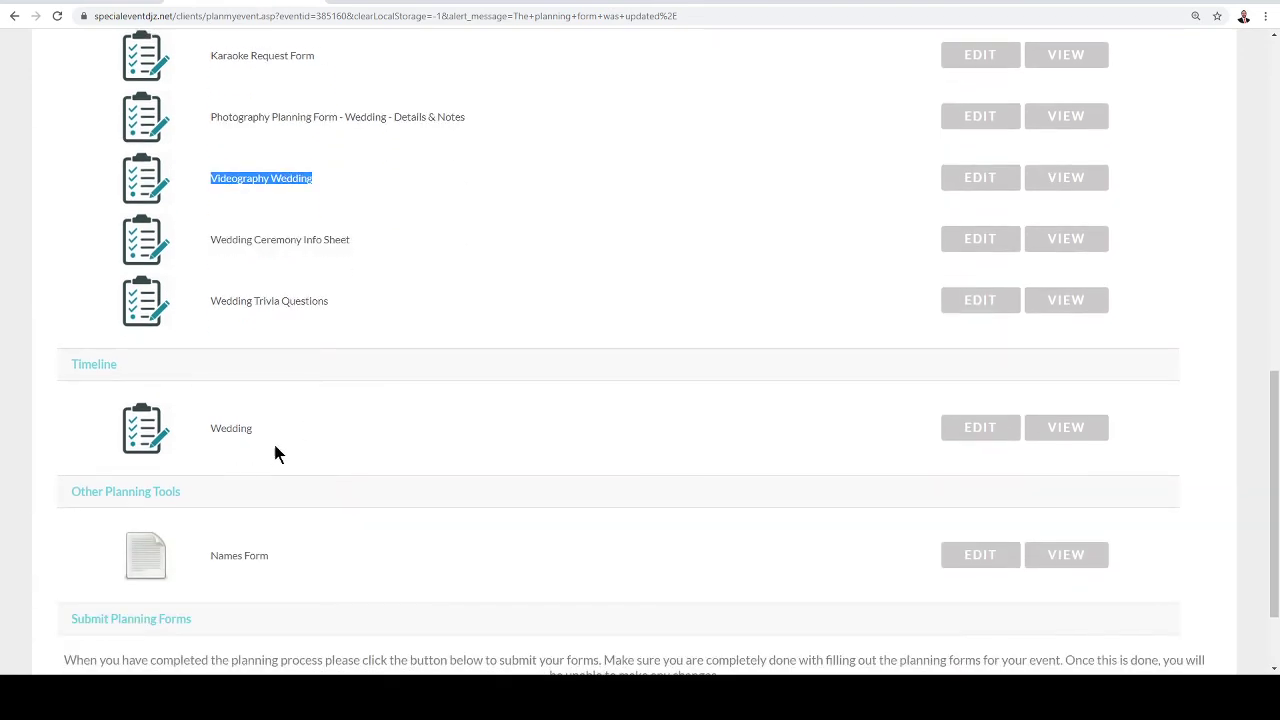
Step: Open the Wedding timeline for editing and clear its Wedding Party Arrival and Vendor Arrival rows
left_click(967, 432)
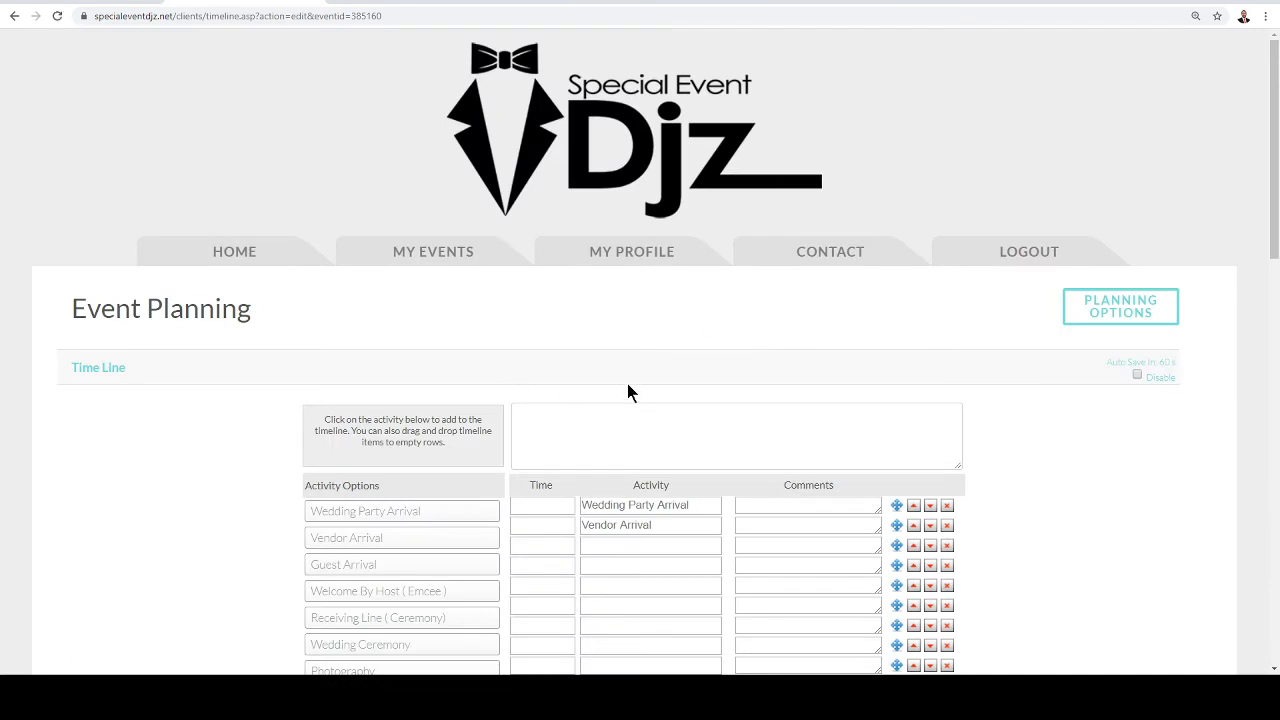
scroll(591, 372, "down", 1)
left_click(947, 372)
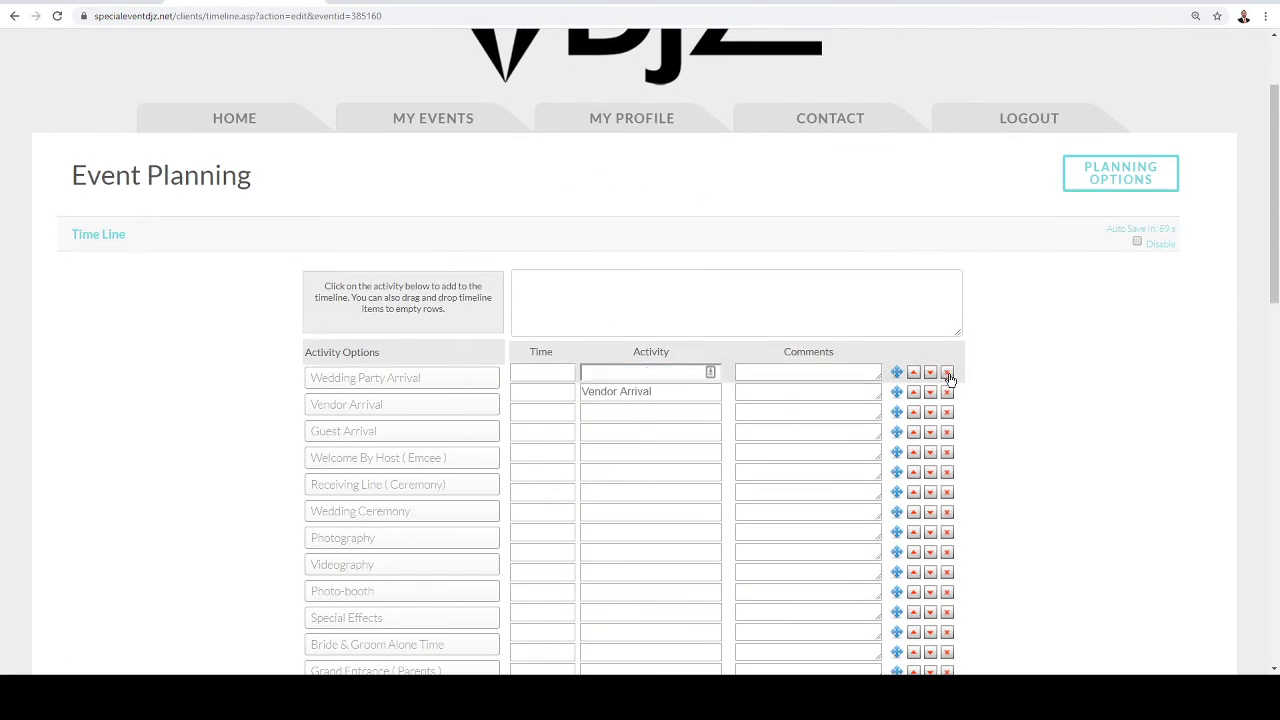
left_click(948, 392)
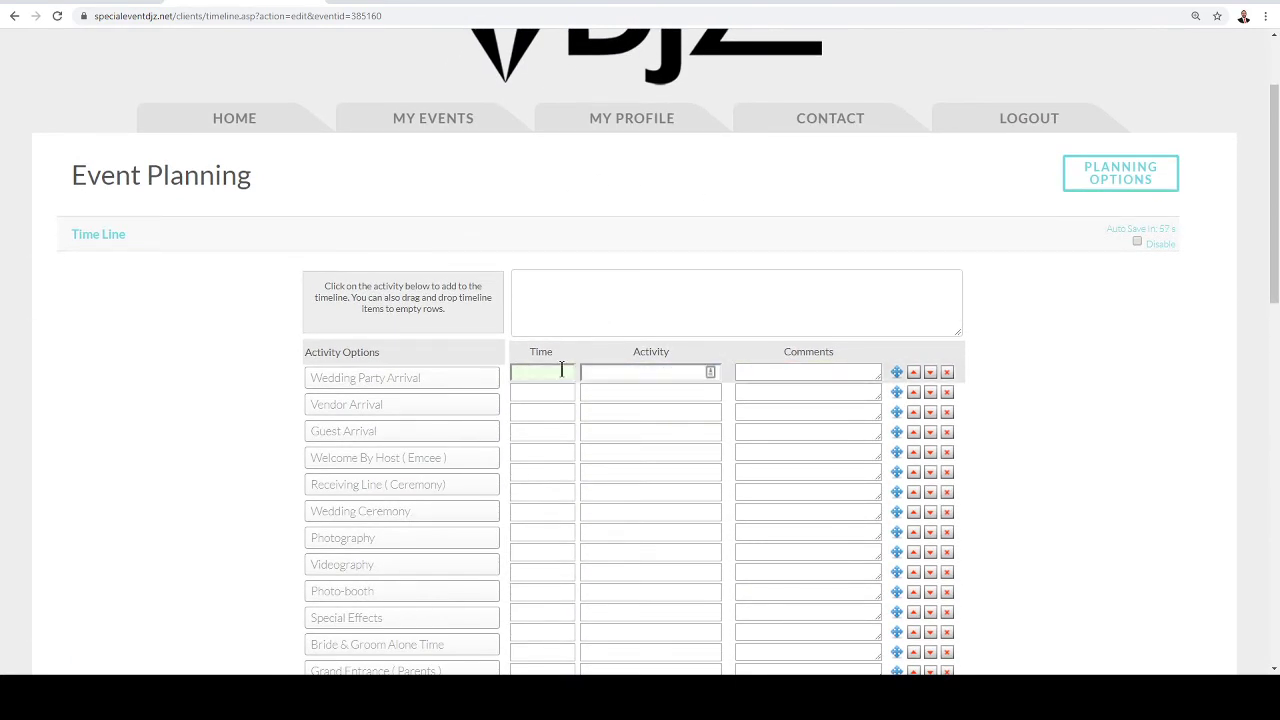
Step: Place the Wedding Party Arrival activity in the timeline's sixth row and move it up to the first row
scroll(175, 437, "down", 2)
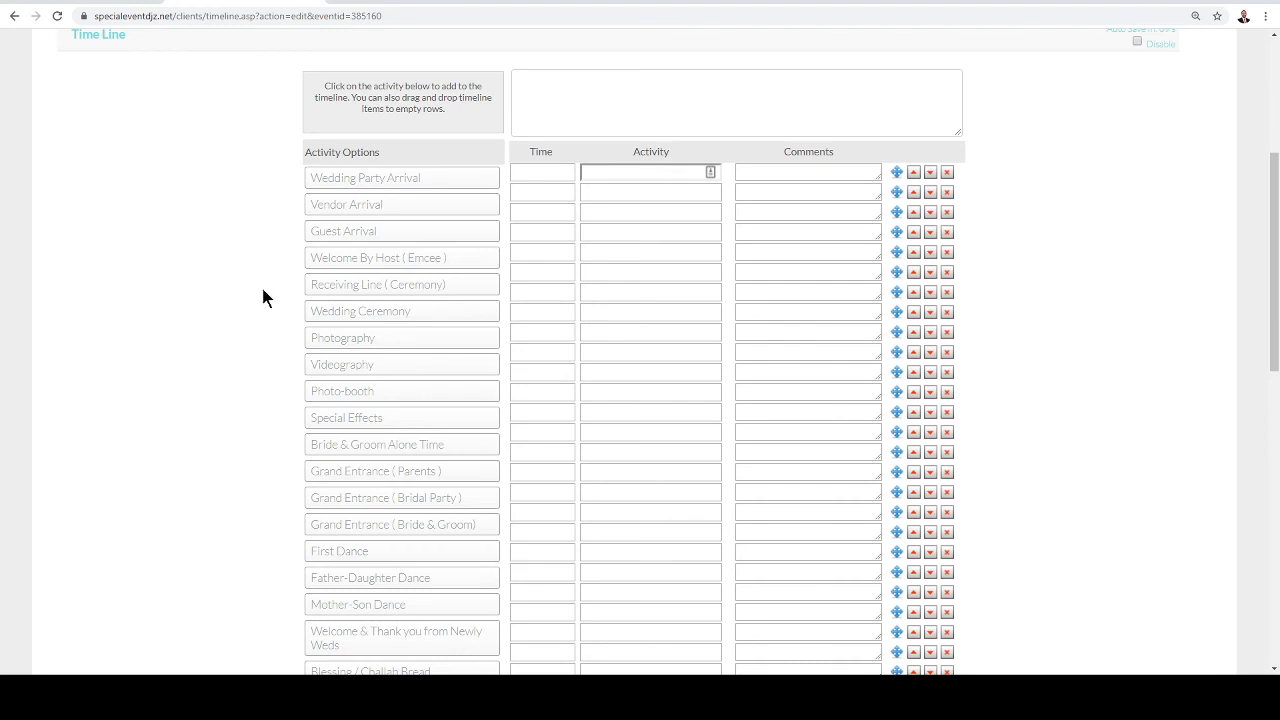
left_click(379, 176)
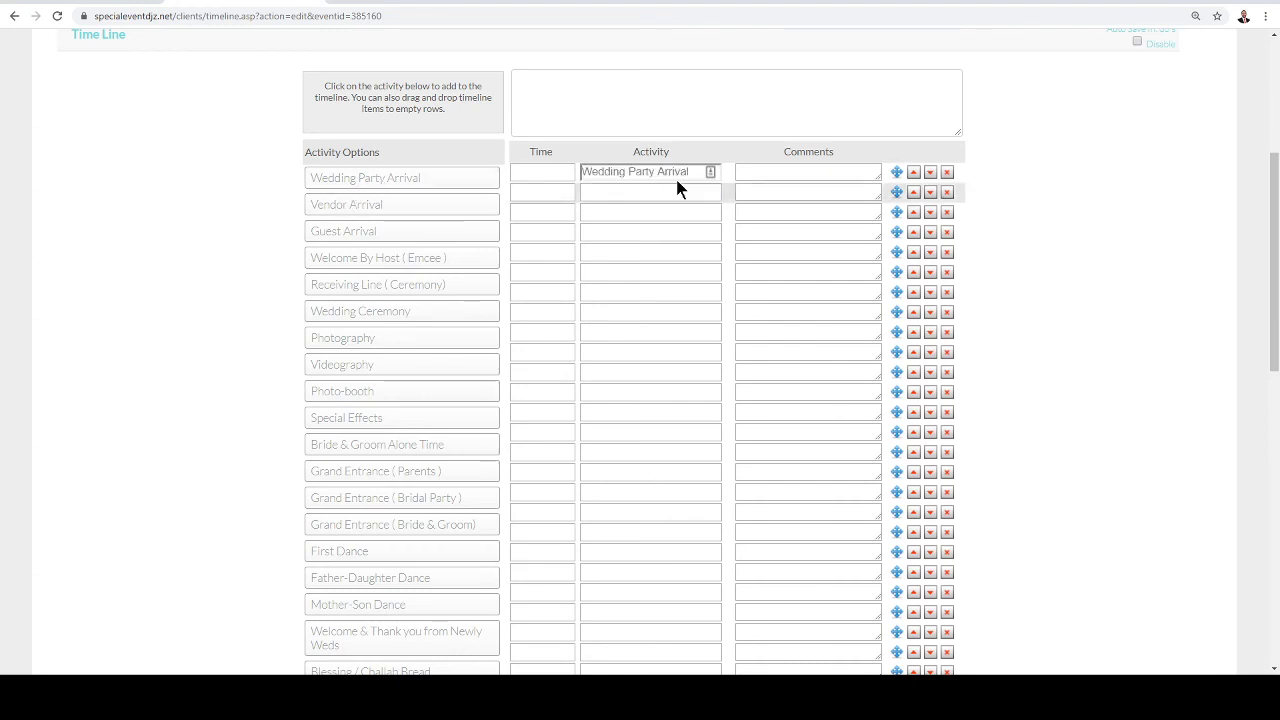
left_click(947, 172)
left_click_drag(439, 183, 626, 277)
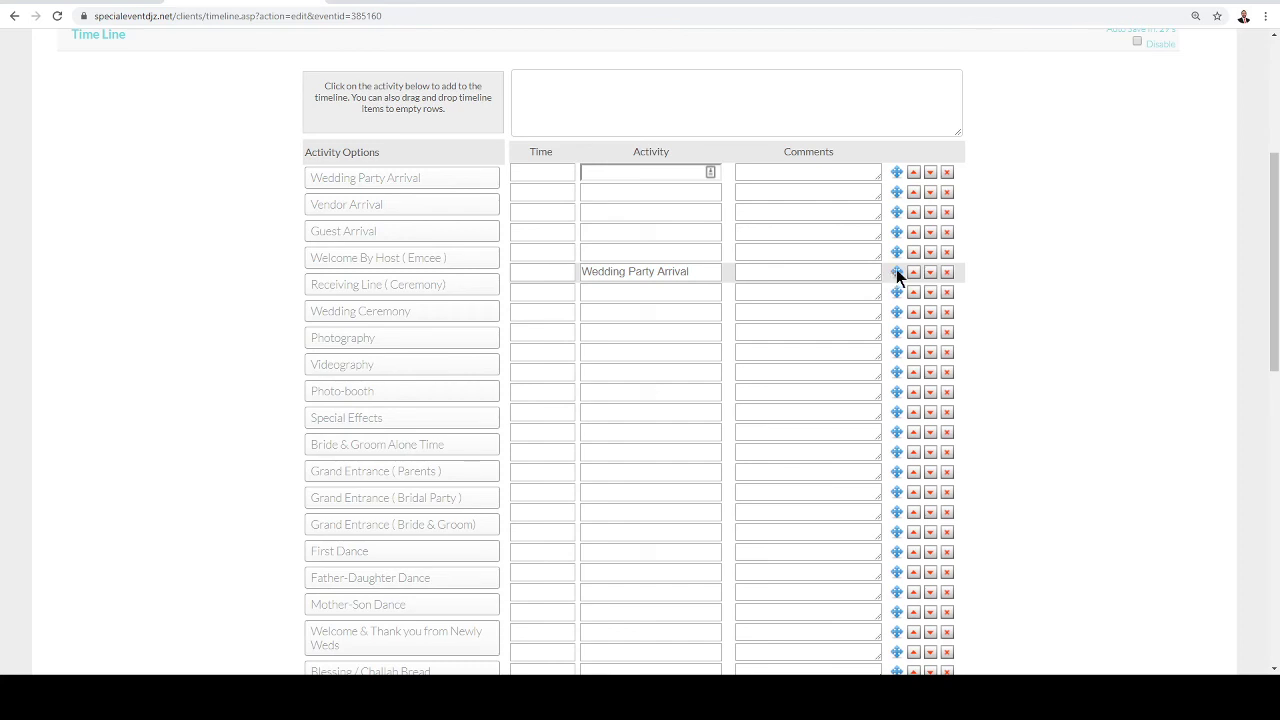
left_click_drag(897, 260, 899, 178)
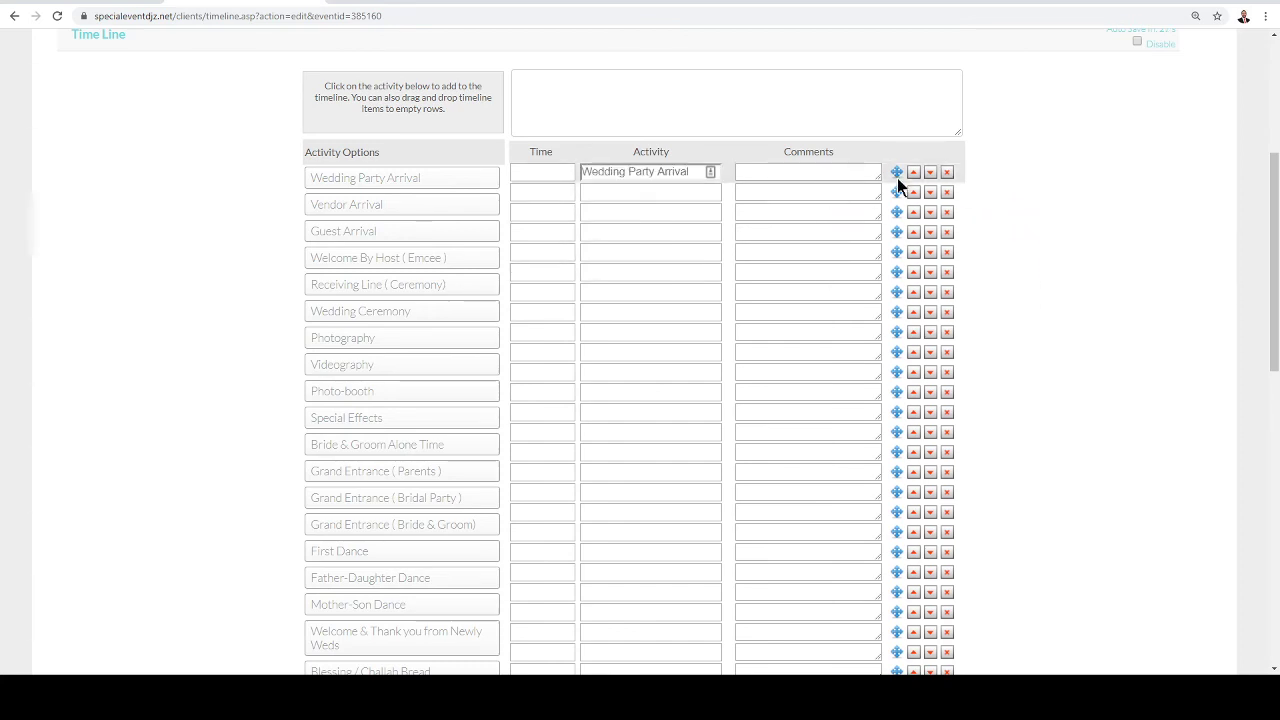
Step: Try moving Wedding Party Arrival down one row, and return it to the timeline's first row
left_click(930, 172)
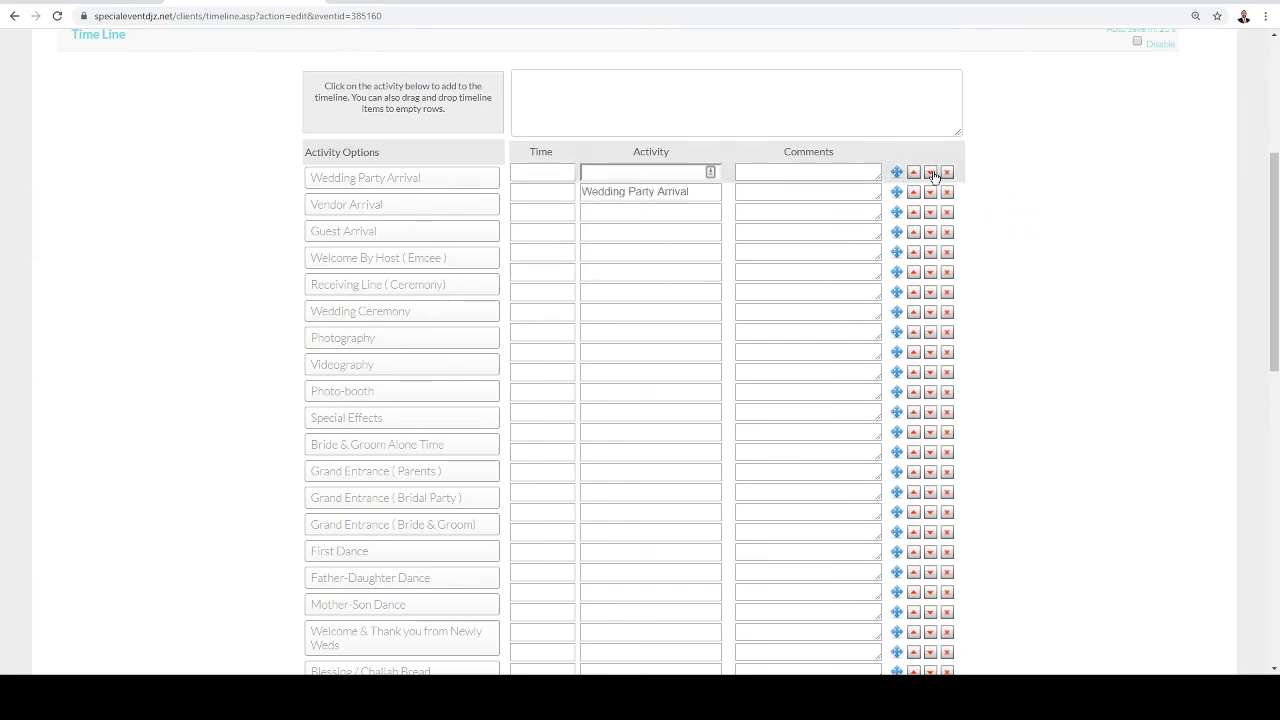
left_click(913, 174)
left_click(745, 93)
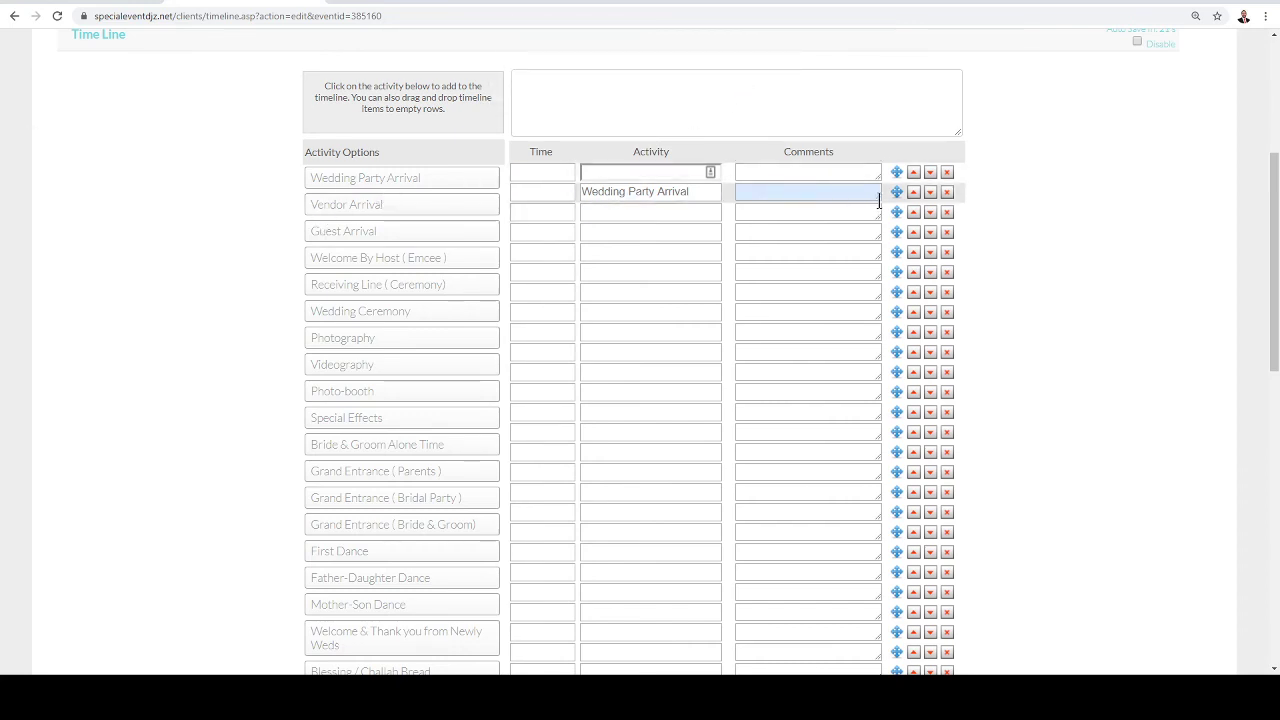
left_click_drag(894, 192, 577, 177)
Step: Arrange Vendor Arrival in the timeline's second row and Guest Arrival in the third row
left_click_drag(379, 207, 607, 193)
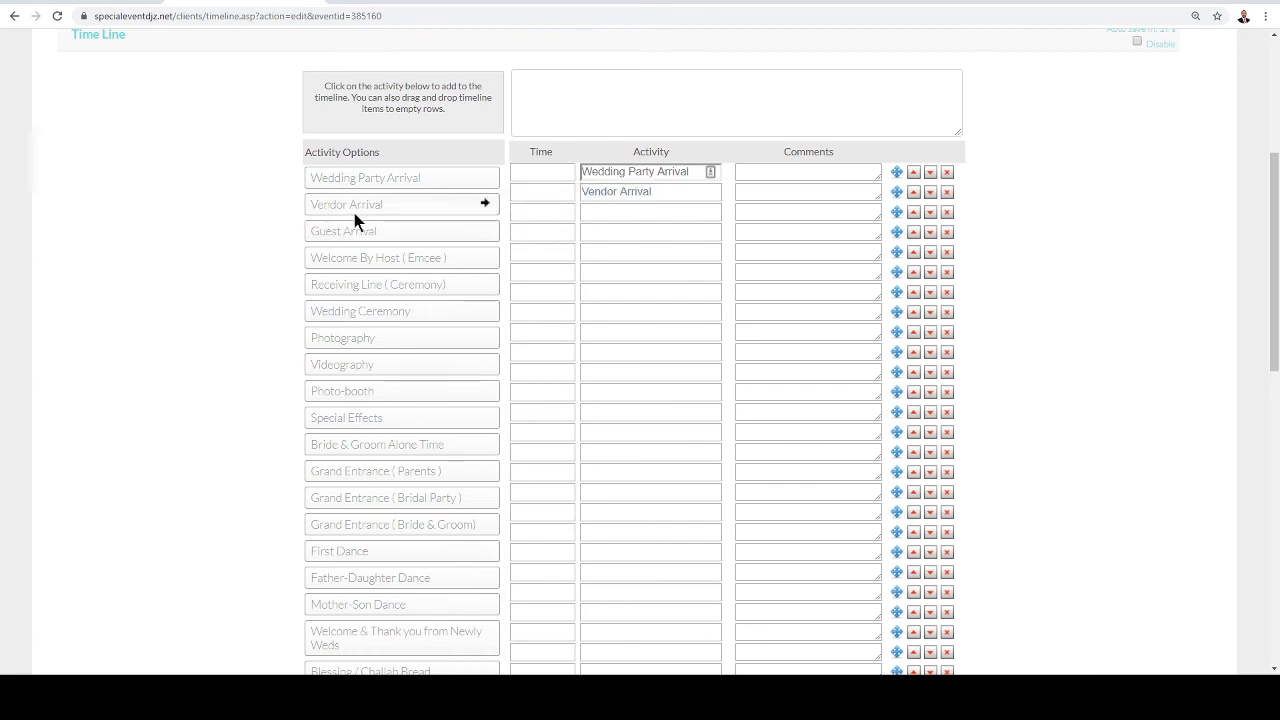
left_click(947, 192)
left_click_drag(447, 229, 600, 193)
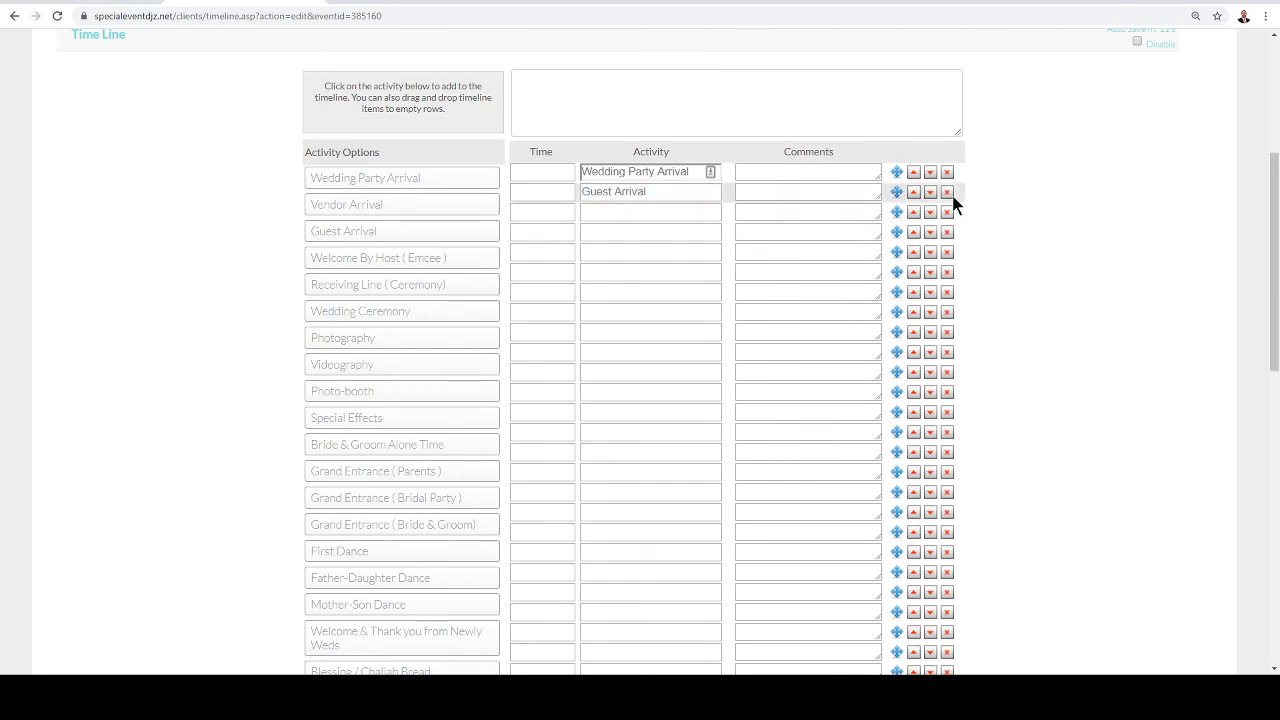
left_click(931, 192)
left_click_drag(310, 204, 585, 191)
Step: Set the times to 3:45PM for Wedding Party Arrival, 4:00PM for Vendor Arrival and 4:35PM for Guest Arrival
left_click(544, 173)
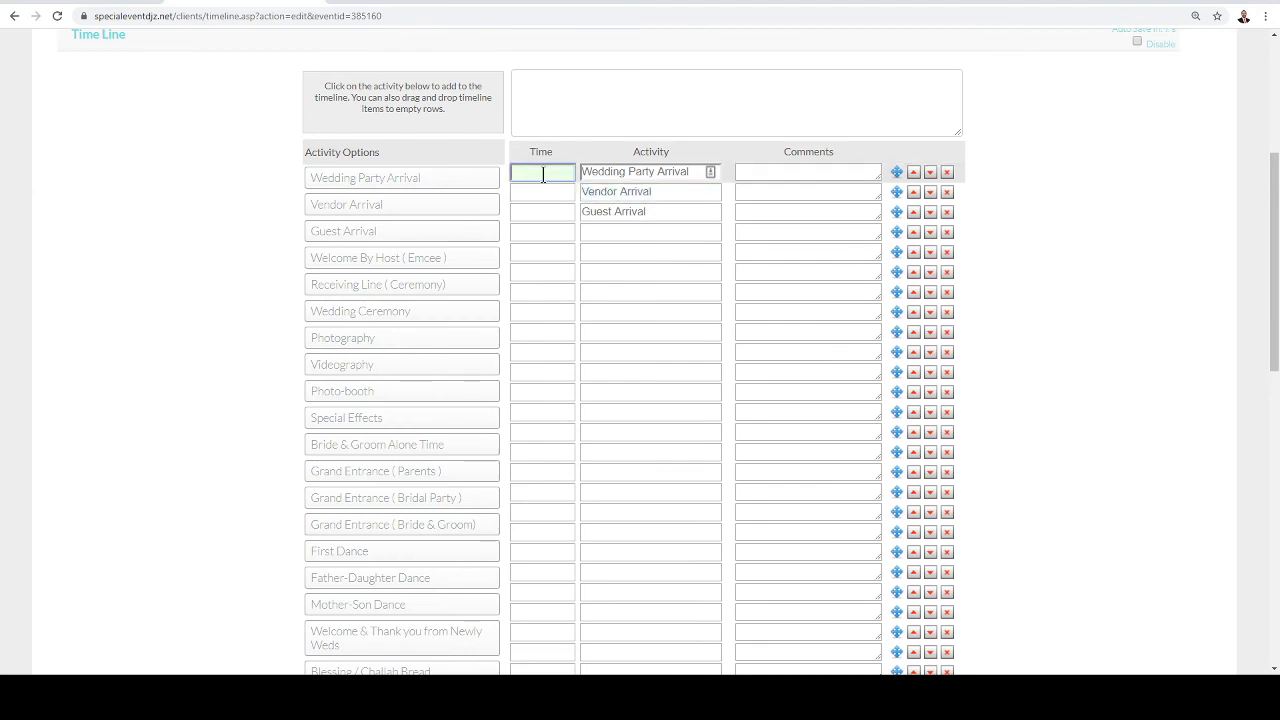
type("3:45PM")
left_click(534, 197)
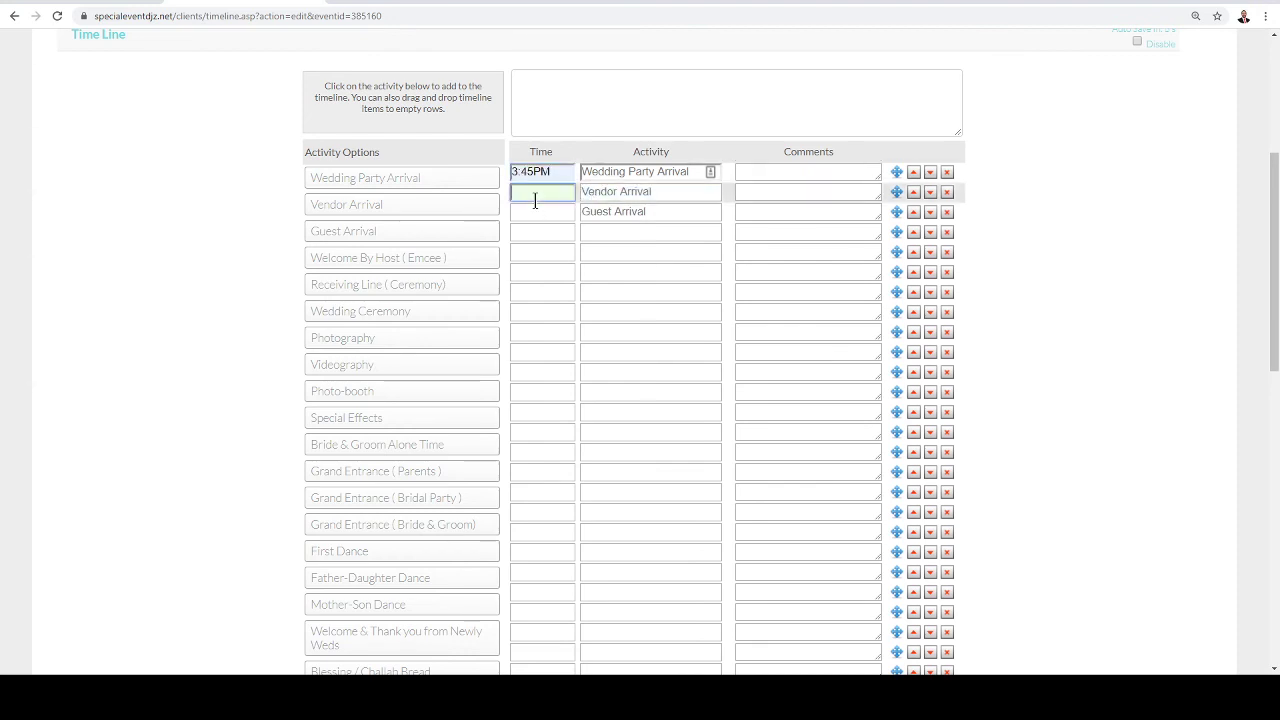
type("4:00PM")
left_click(528, 218)
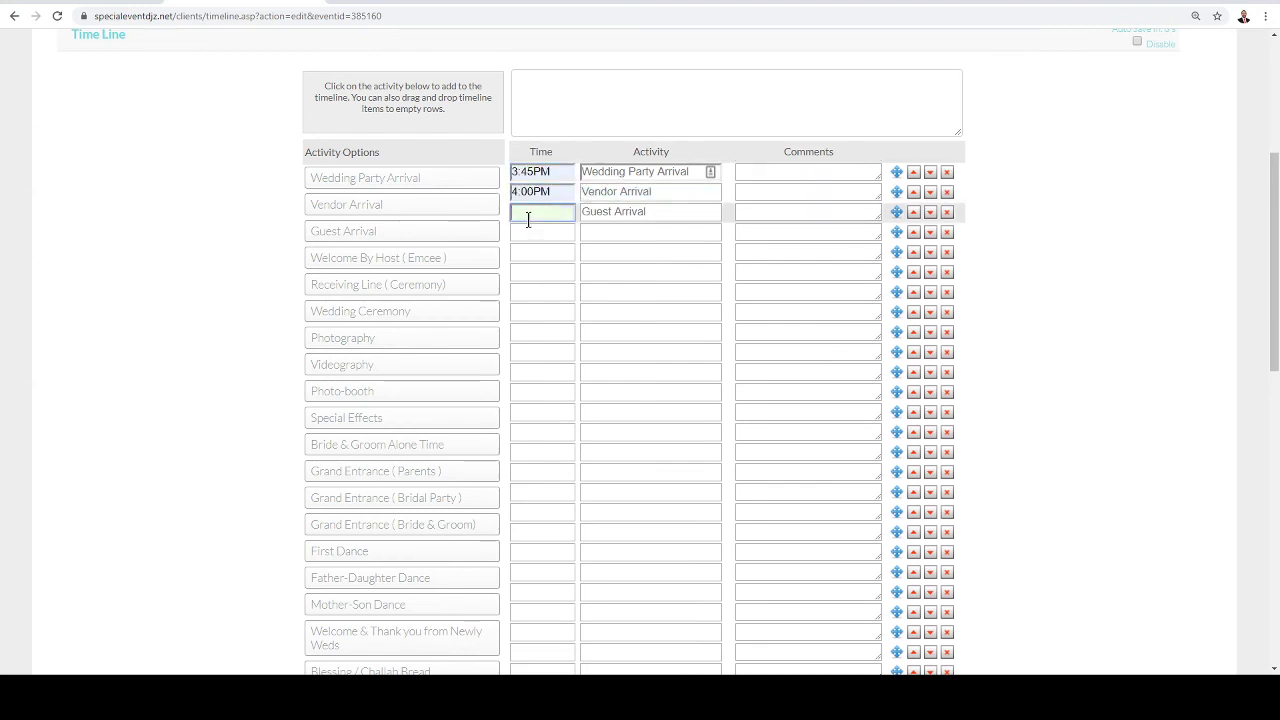
type("4:35PM")
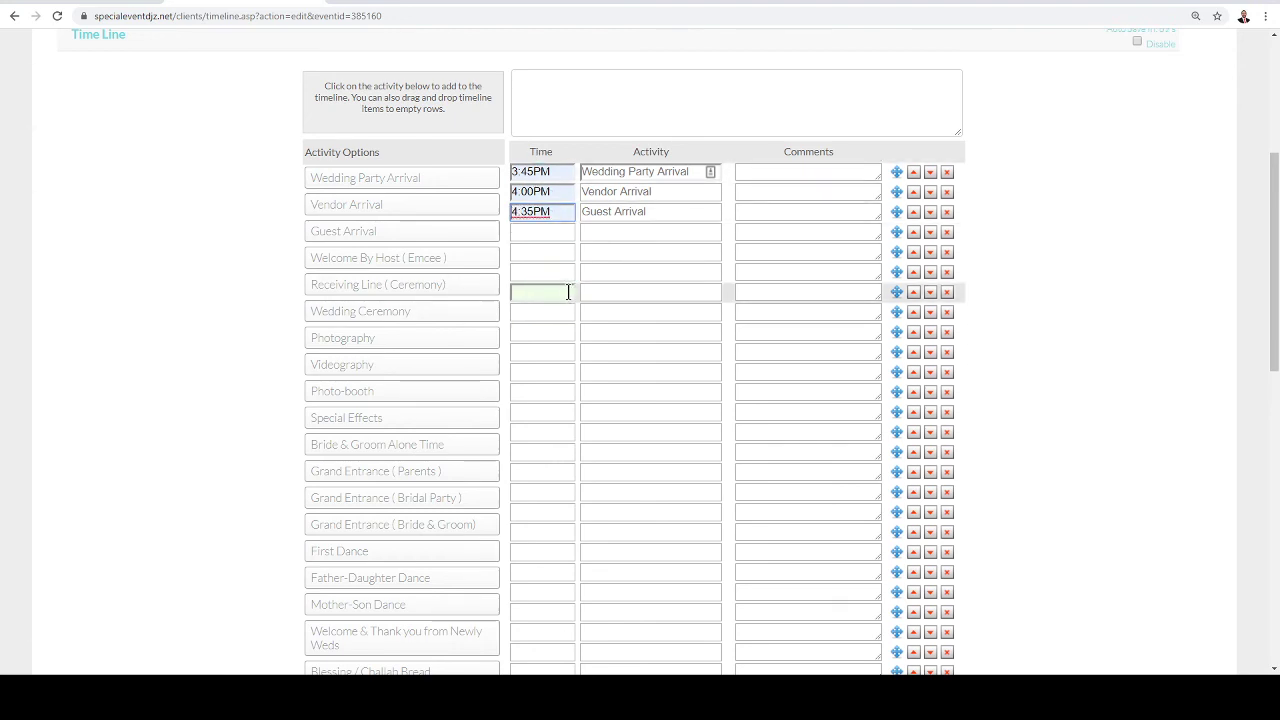
Step: Add the Mother Son Dance activity with "Glam Slam" by Prince from the song-based activity options to the timeline
scroll(526, 291, "down", 1)
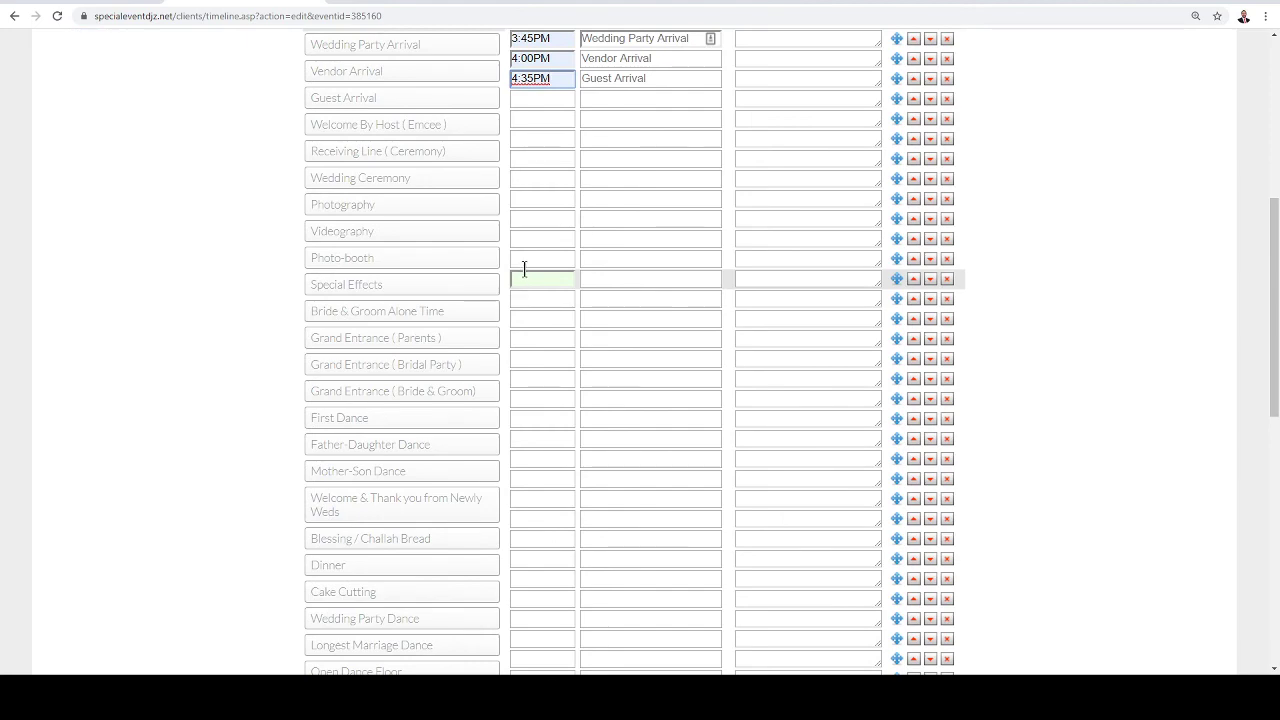
scroll(230, 251, "down", 5)
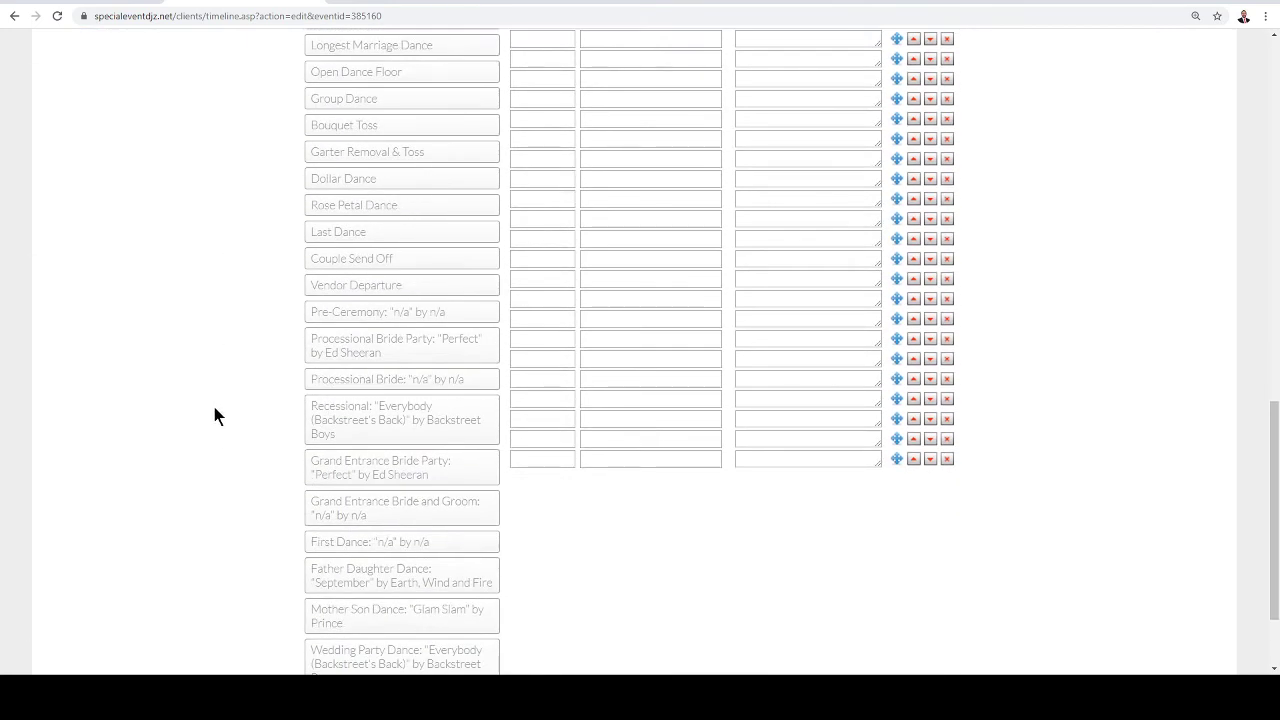
scroll(217, 414, "down", 1)
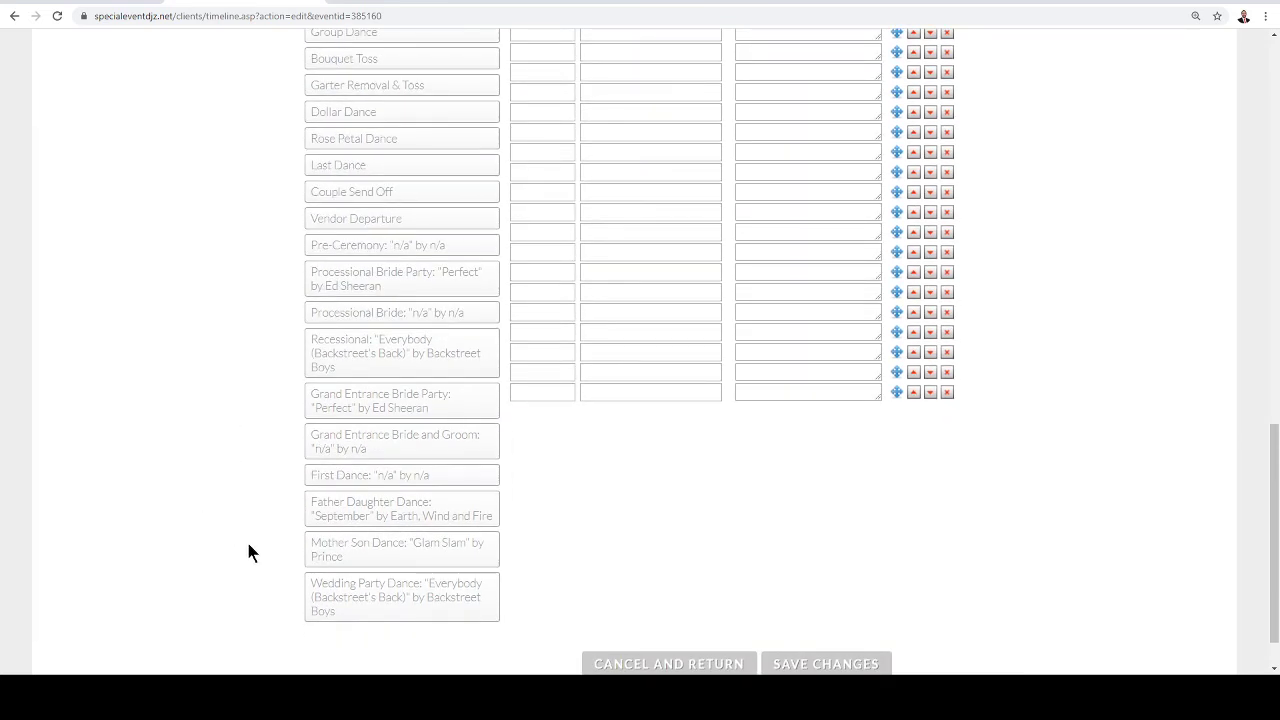
left_click(366, 547)
scroll(757, 375, "up", 15)
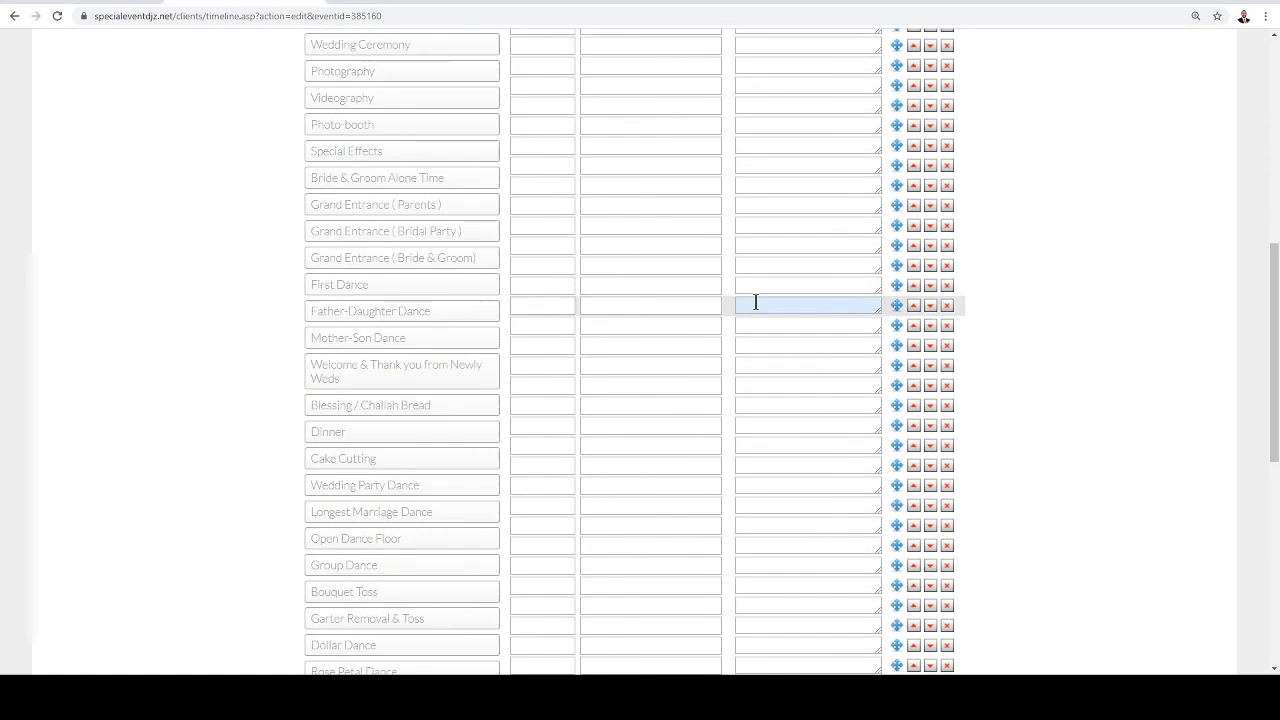
scroll(800, 437, "down", 1)
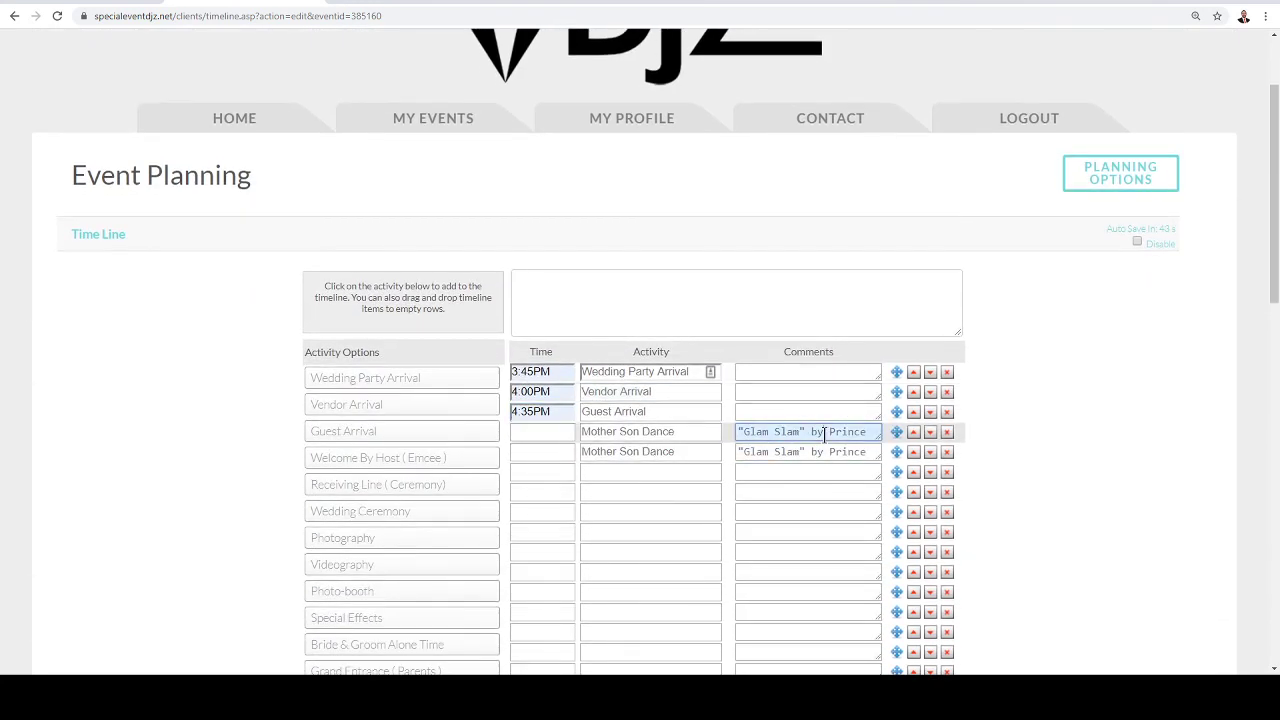
Step: Clear the song comment from the first Mother Son Dance row
double_click(815, 431)
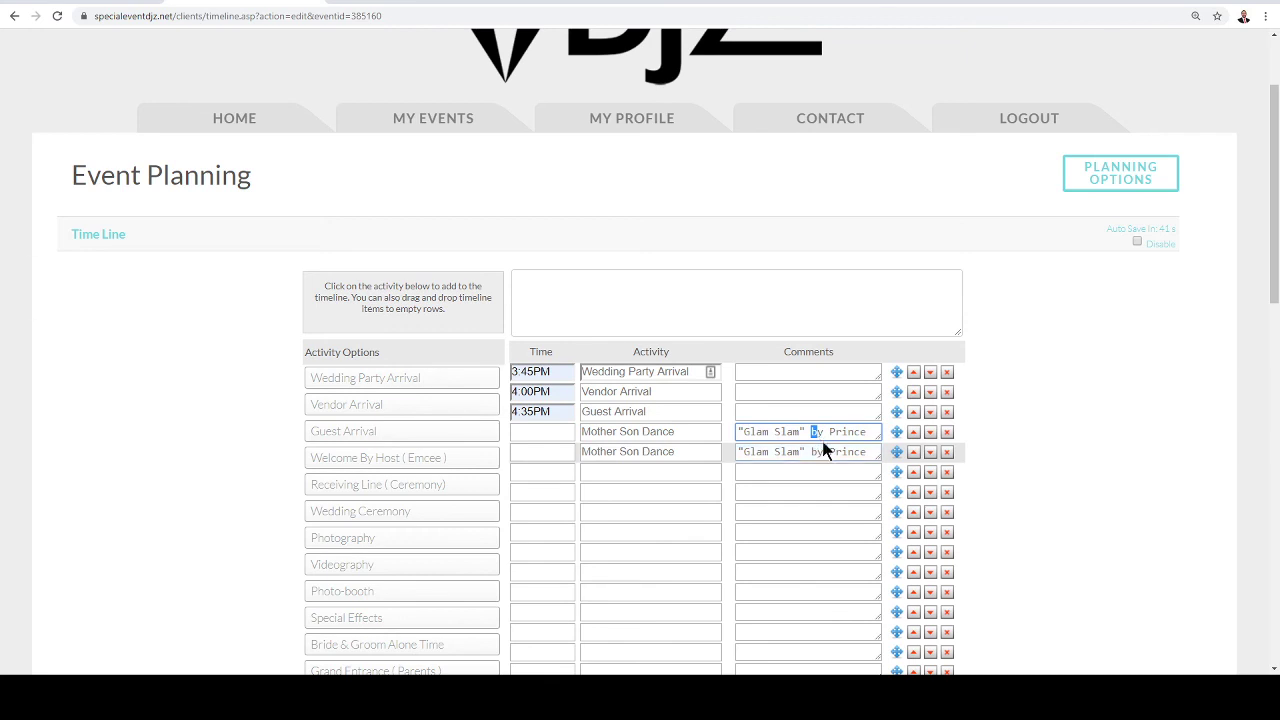
mouse_move(738, 432)
left_mouse_down()
mouse_move(866, 432)
mouse_move(876, 458)
mouse_move(873, 441)
mouse_move(715, 433)
left_mouse_up()
key("Delete")
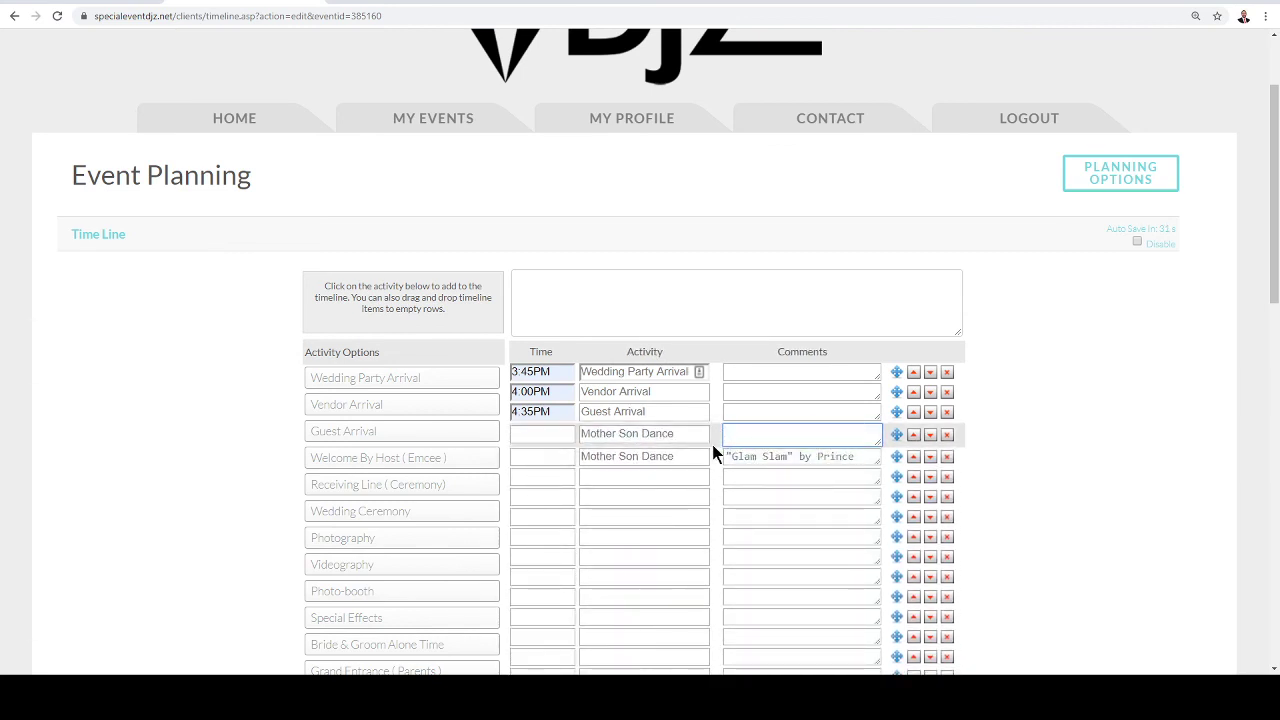
Step: Delete both Mother Son Dance rows and the three arrival rows from the timeline and save the changes
left_click(947, 456)
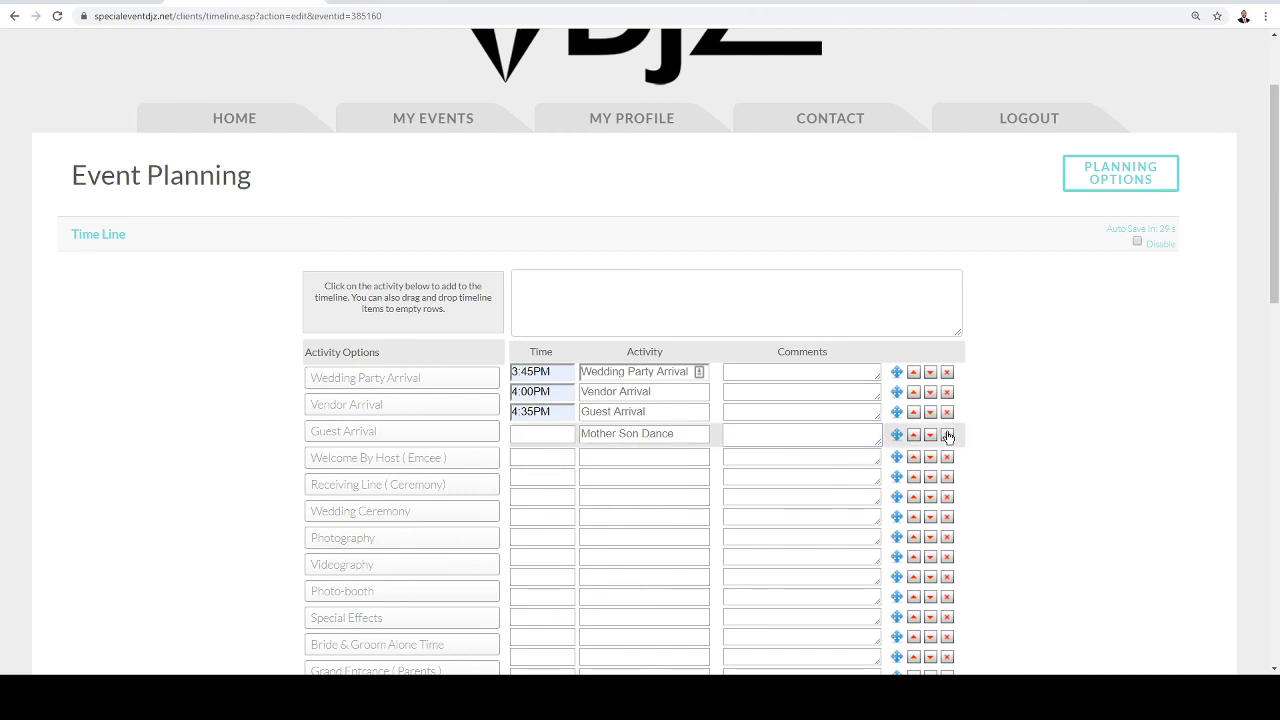
left_click(947, 435)
left_click(947, 412)
left_click(947, 392)
left_click(947, 372)
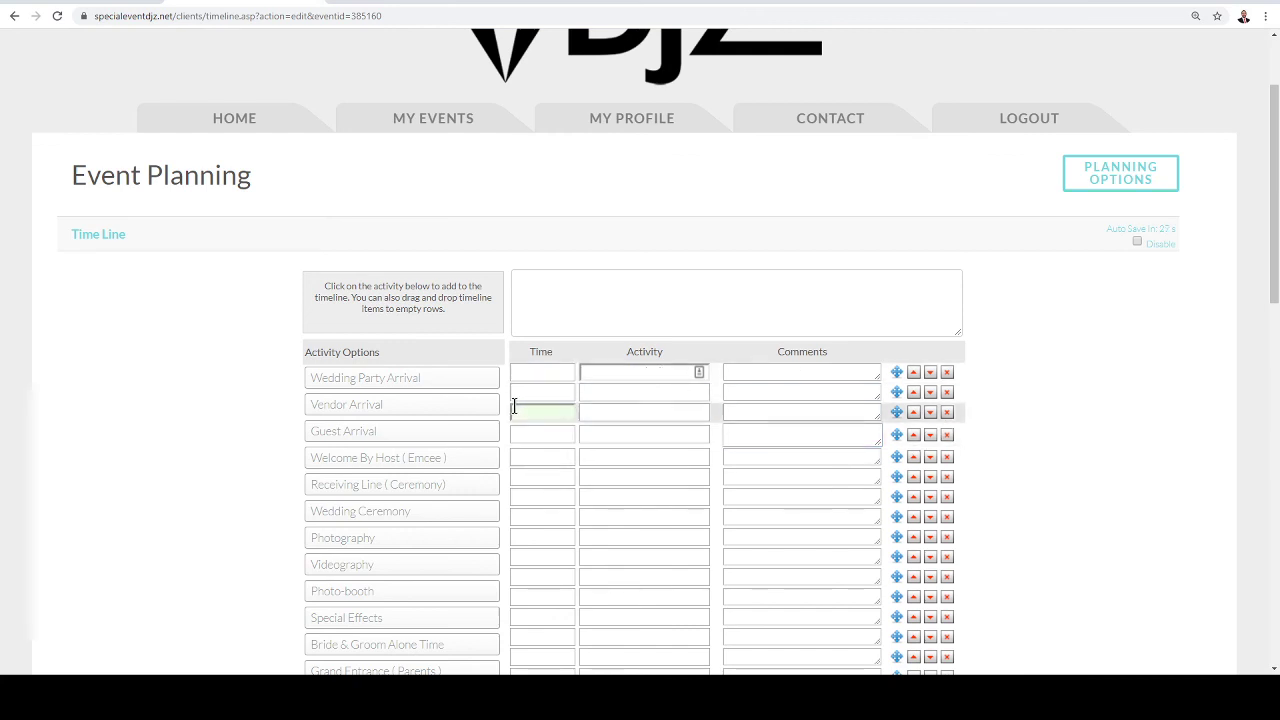
scroll(518, 410, "down", 10)
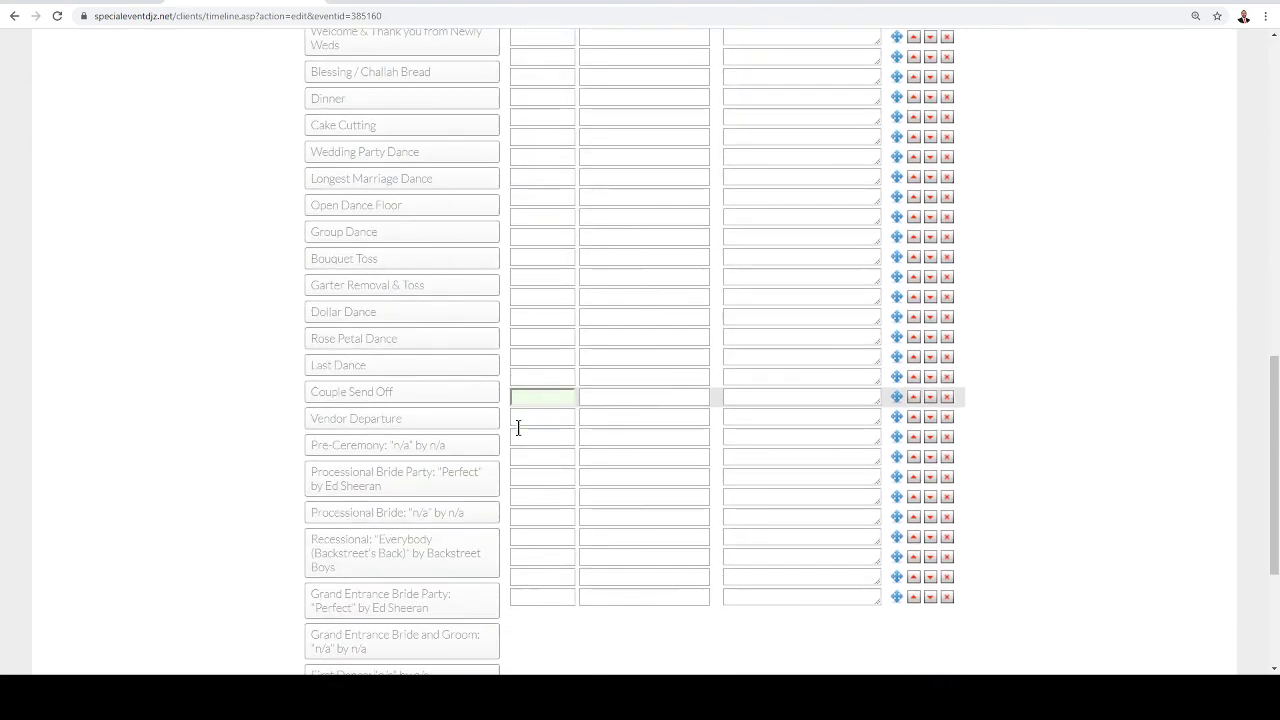
scroll(518, 428, "down", 3)
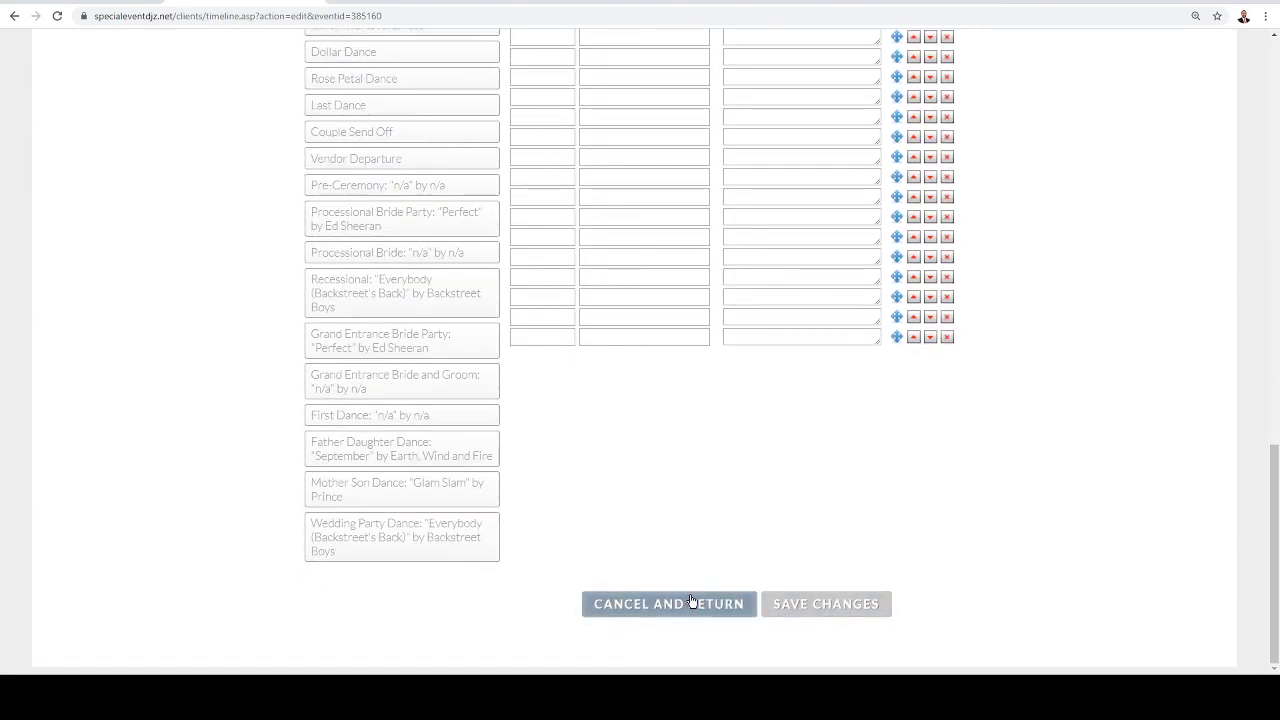
left_click(839, 605)
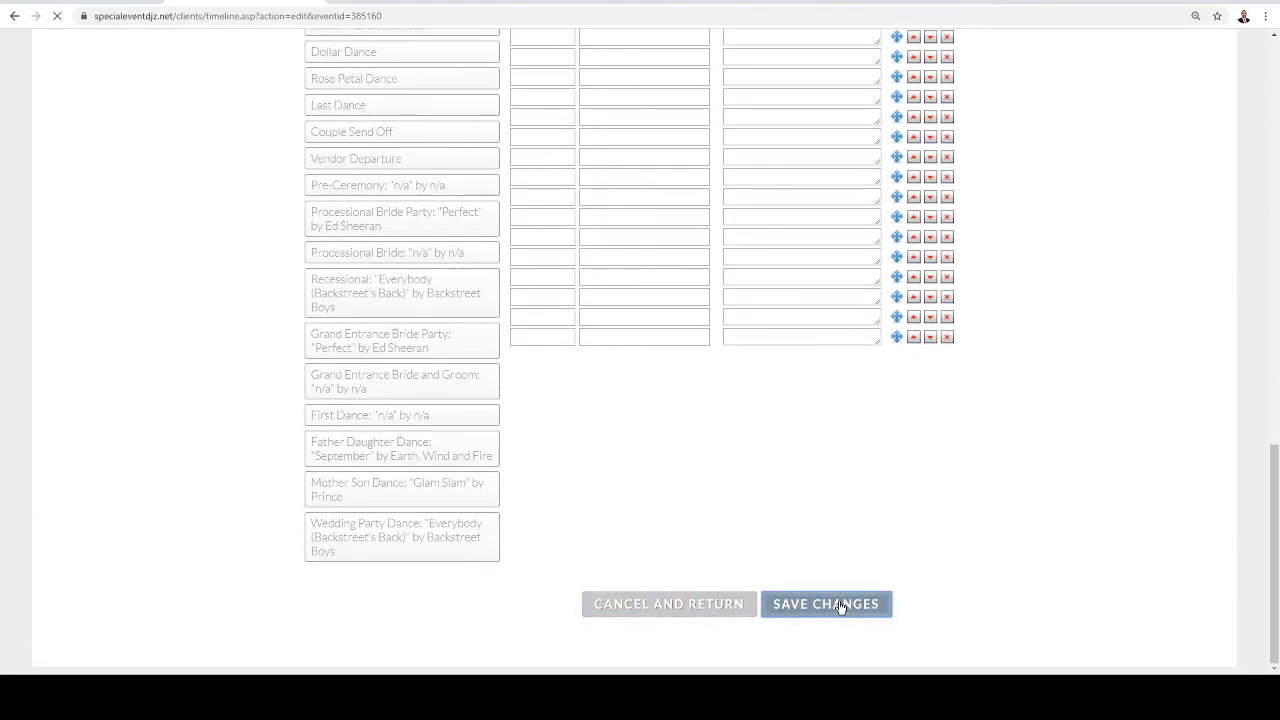
Step: Open the event details and examine the date and times, service package, addons, venue, staffing and payment sections
scroll(510, 375, "down", 3)
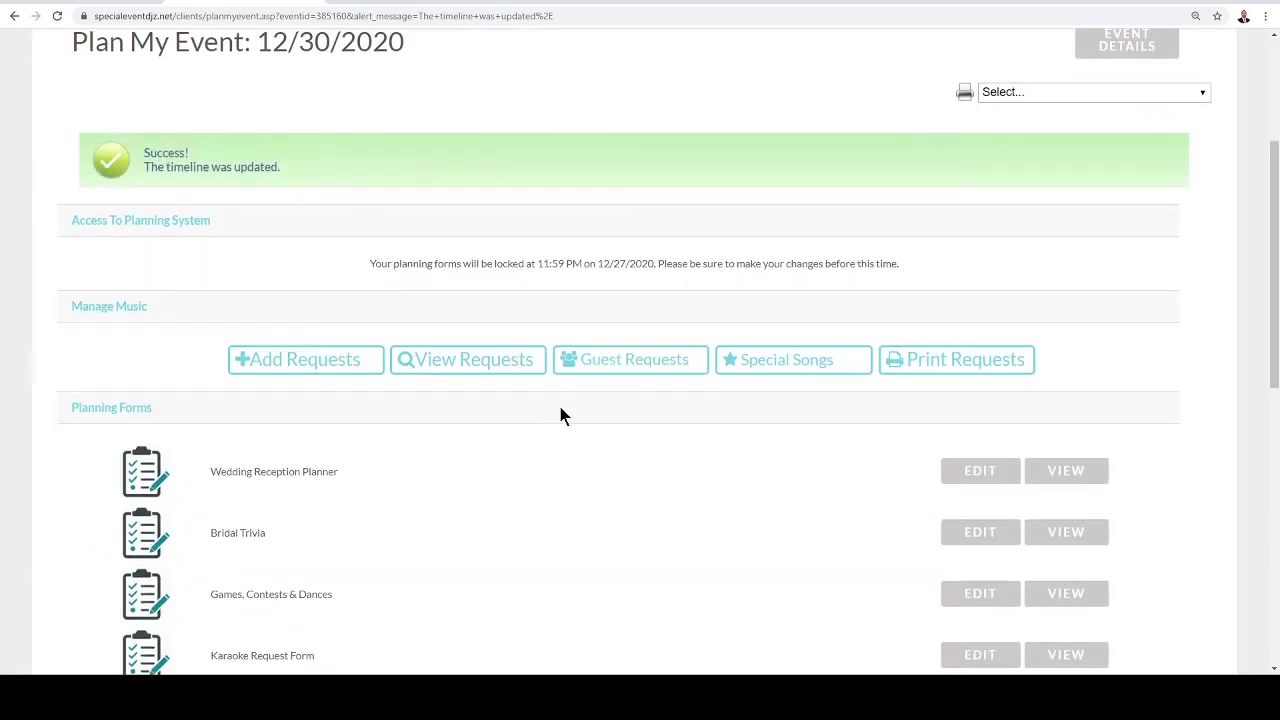
scroll(578, 428, "down", 5)
scroll(566, 432, "up", 6)
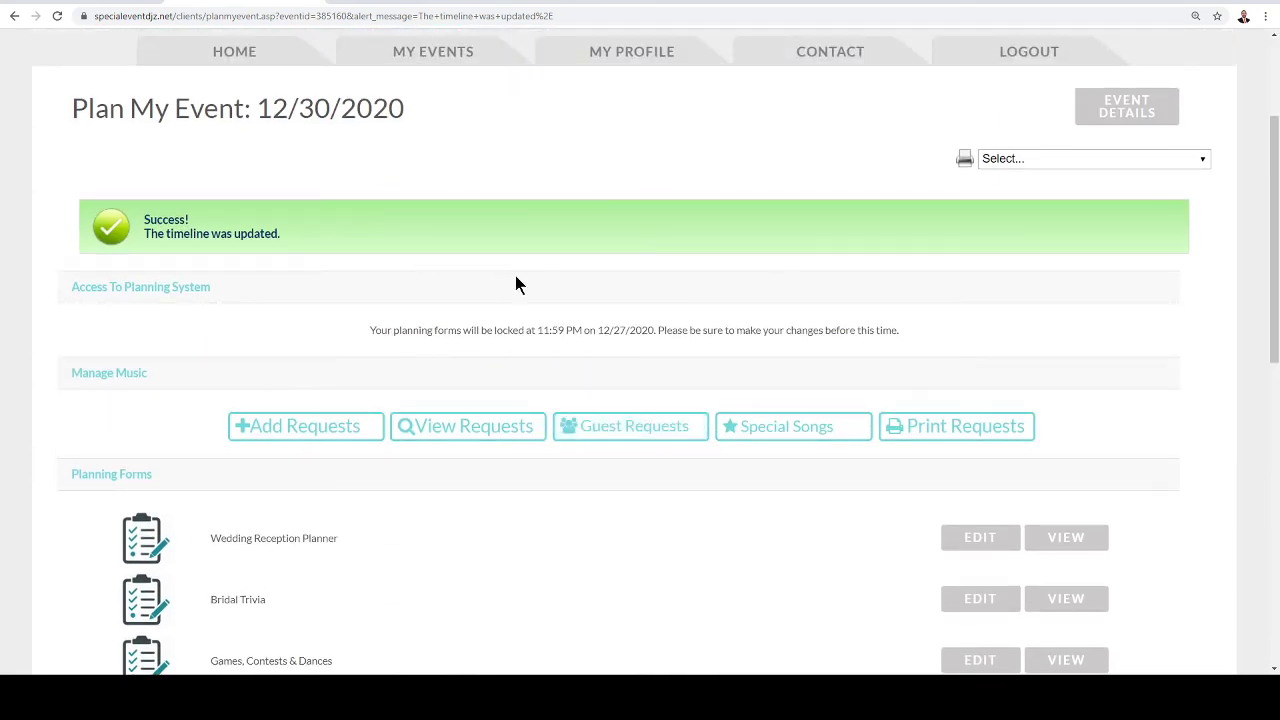
scroll(513, 288, "up", 2)
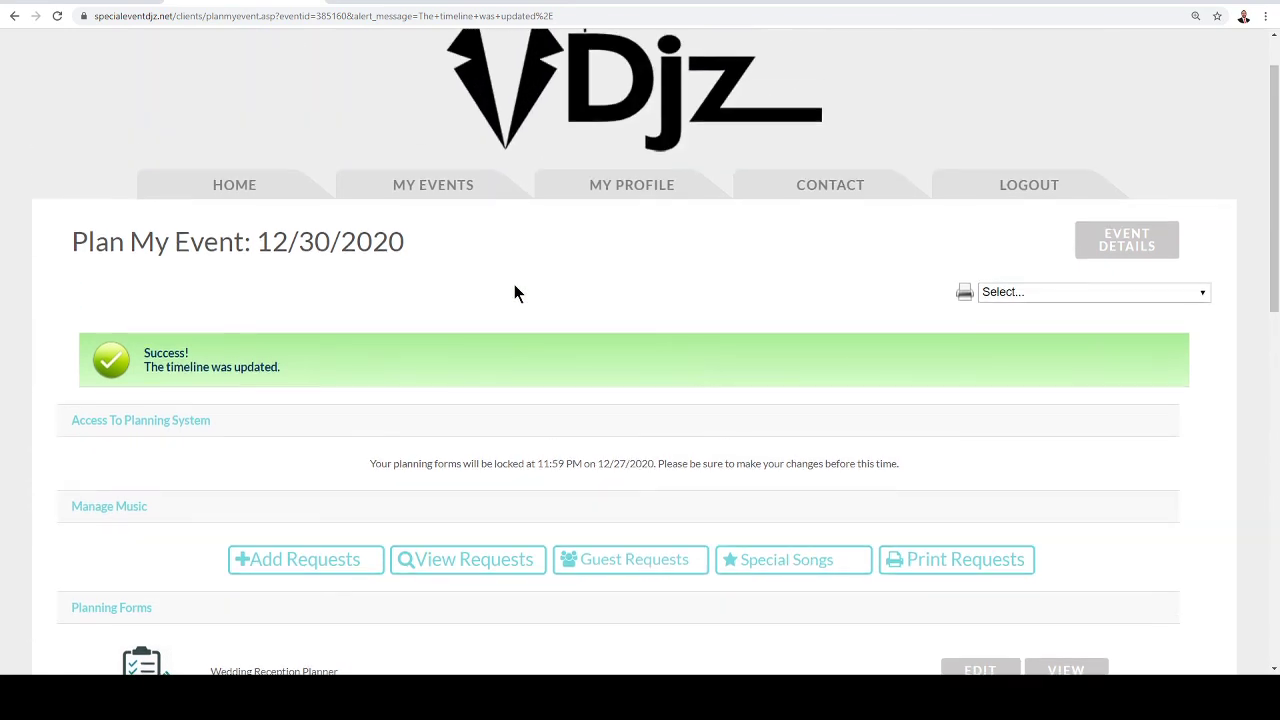
left_click(1121, 243)
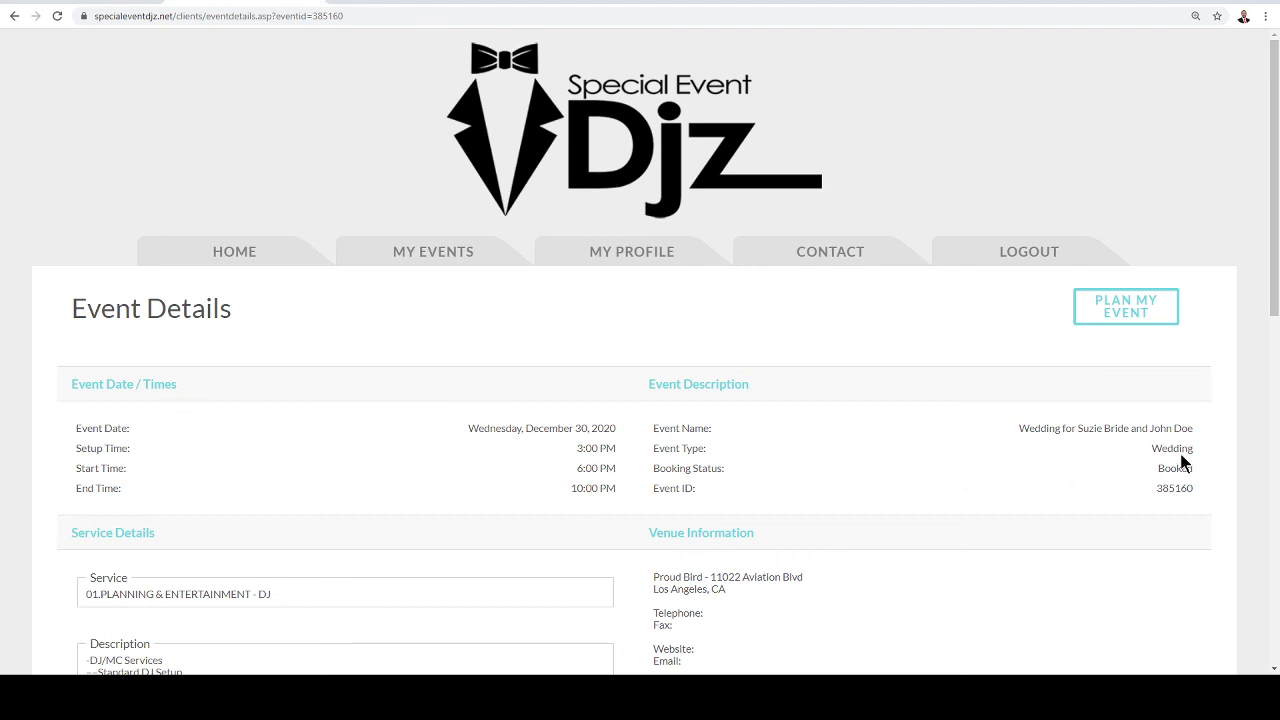
scroll(969, 470, "down", 1)
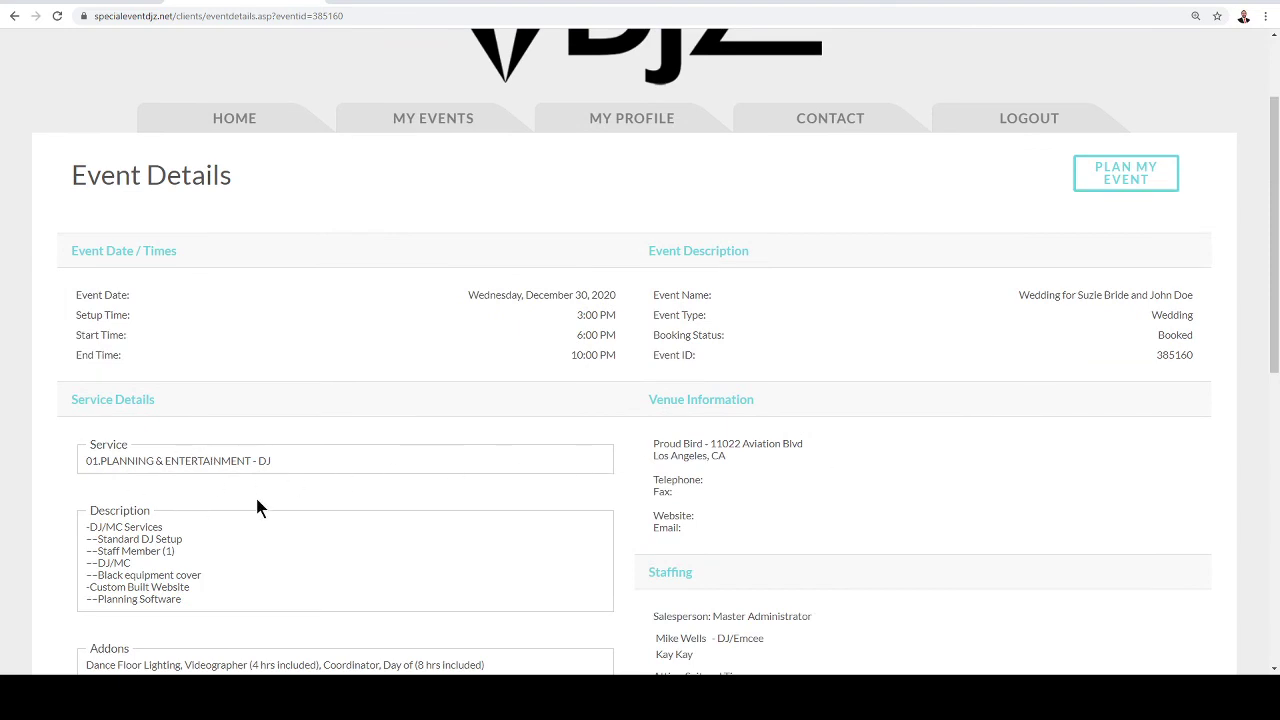
scroll(184, 493, "down", 1)
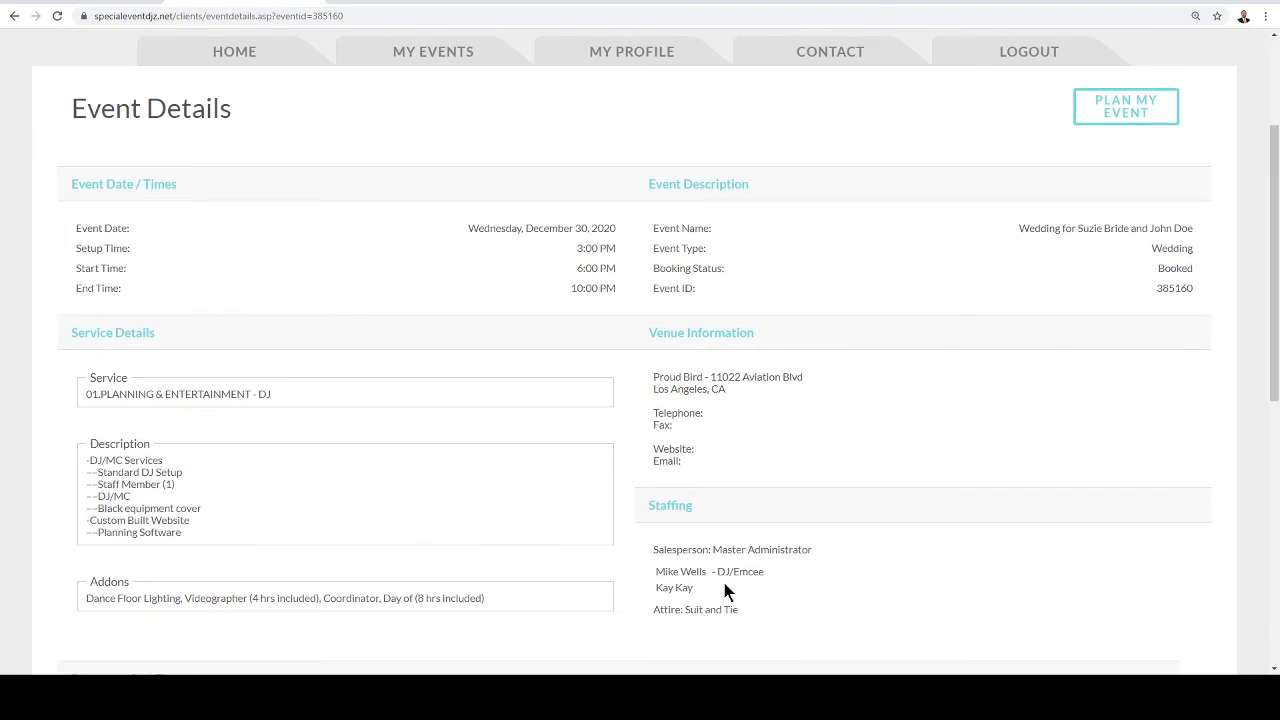
scroll(734, 610, "down", 1)
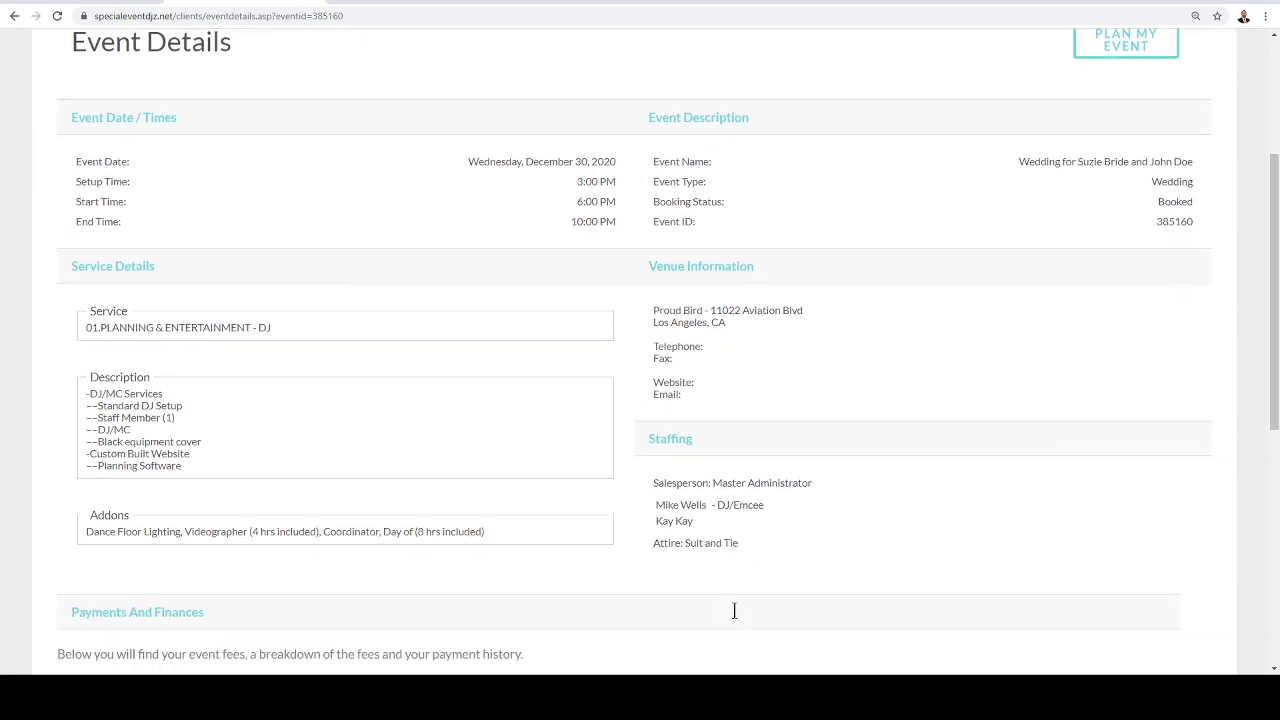
scroll(733, 610, "down", 3)
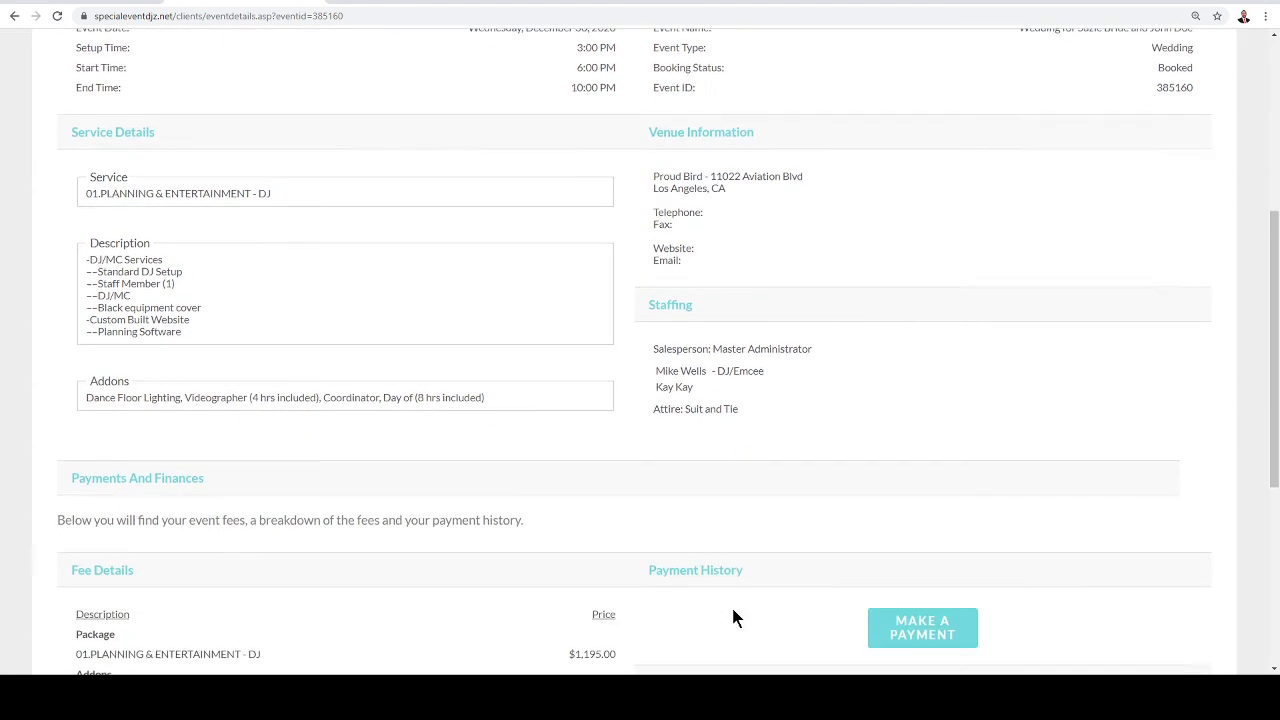
scroll(731, 610, "up", 2)
scroll(700, 535, "down", 2)
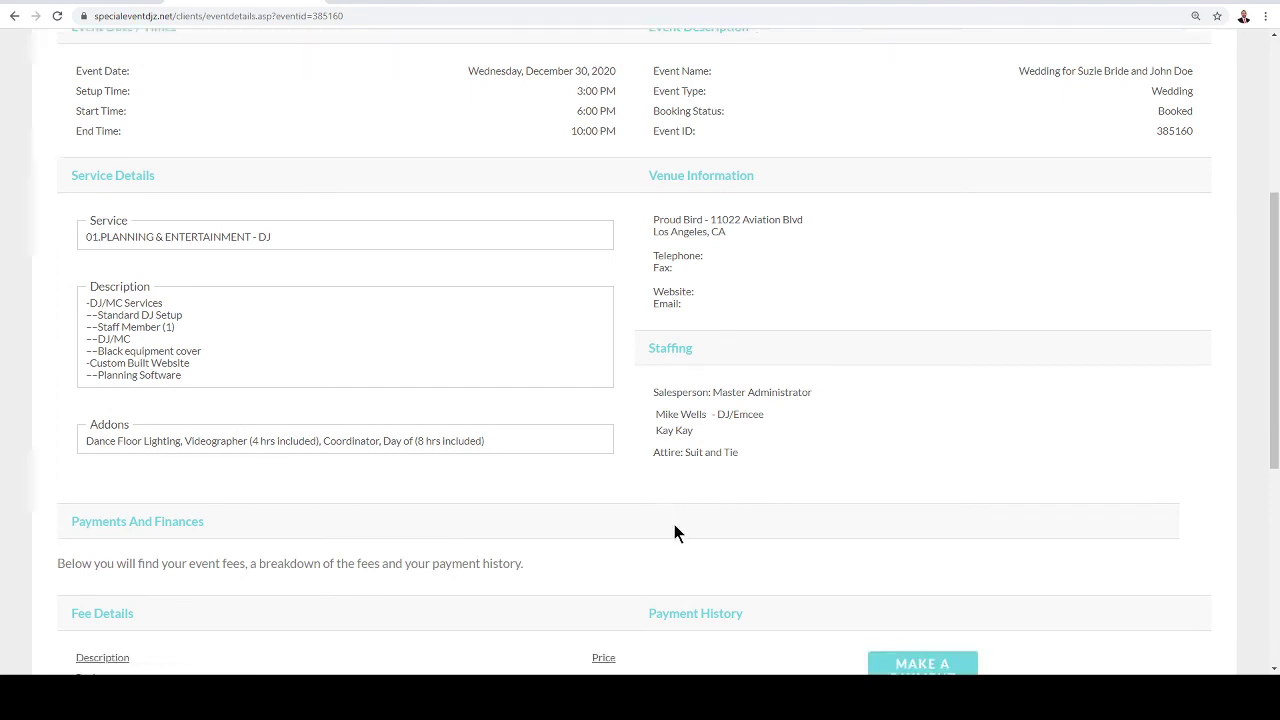
Step: Open the payment page for the event, check the payment amount field, and return to the event details
left_click(930, 572)
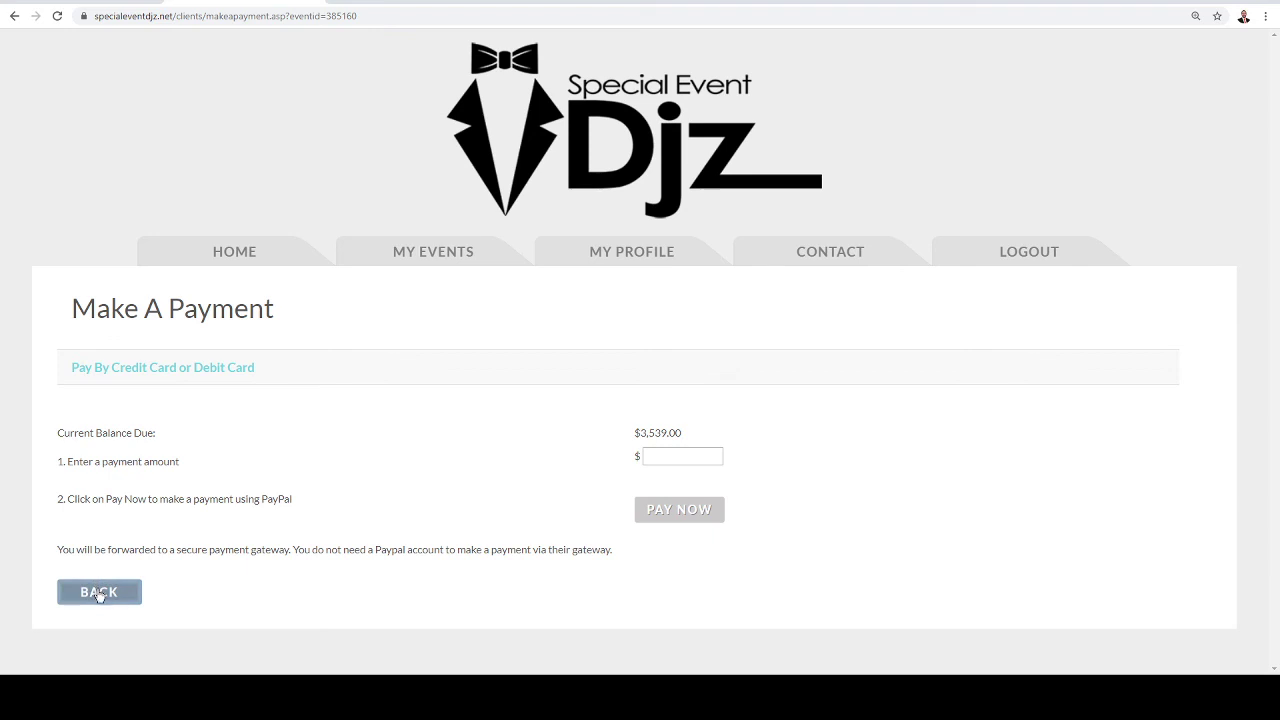
left_click(695, 457)
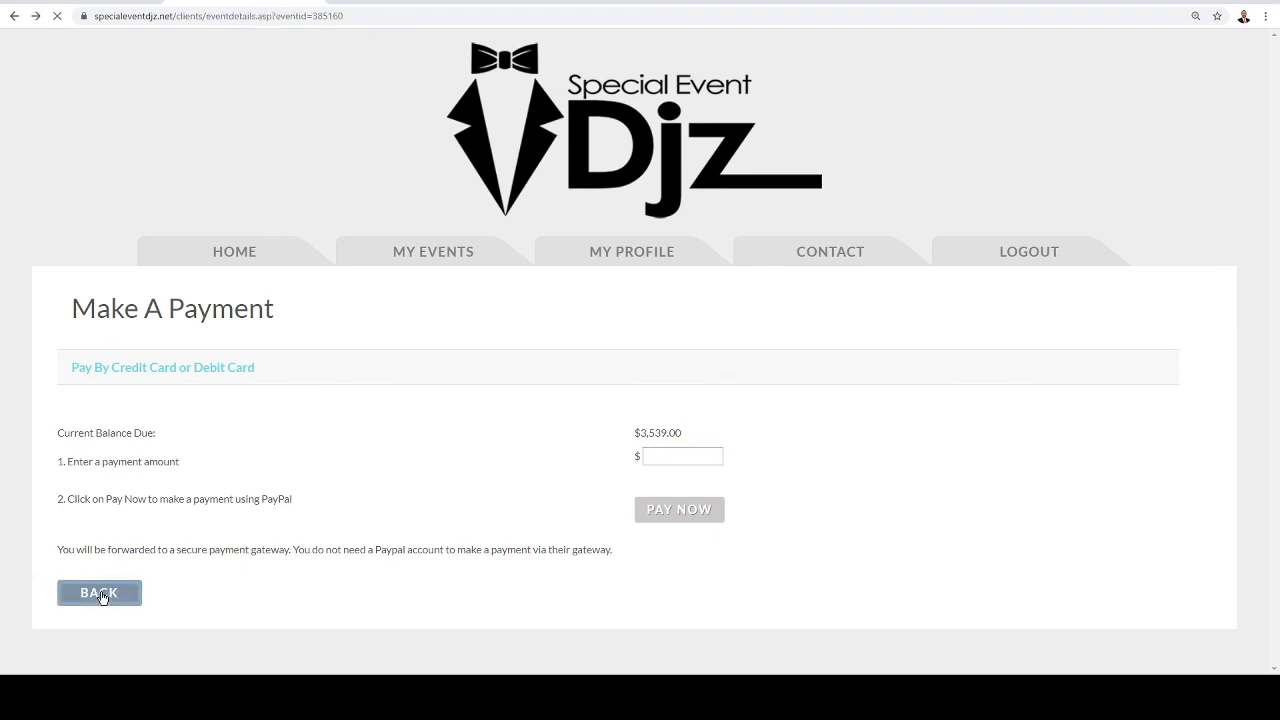
left_click(104, 592)
Step: View the events list, and open the client profile to review its contact and login details
scroll(433, 436, "up", 4)
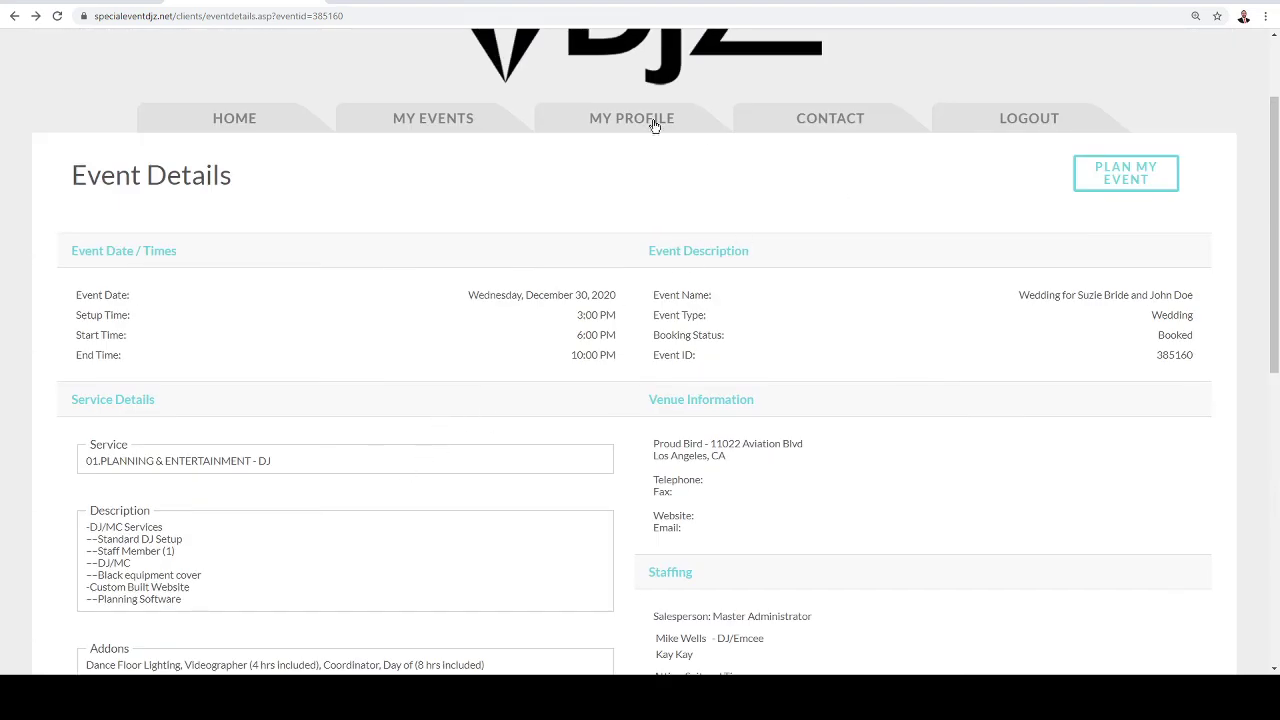
left_click(449, 119)
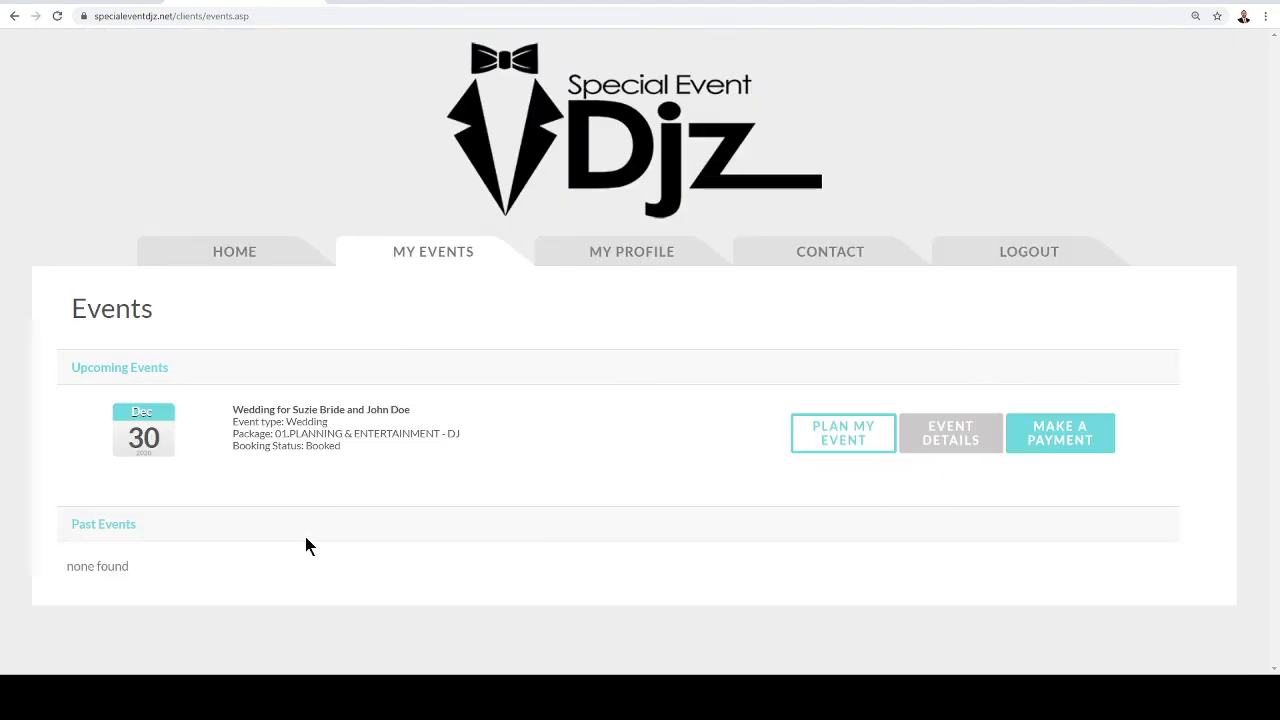
left_click(614, 262)
scroll(430, 377, "down", 2)
scroll(429, 376, "down", 1)
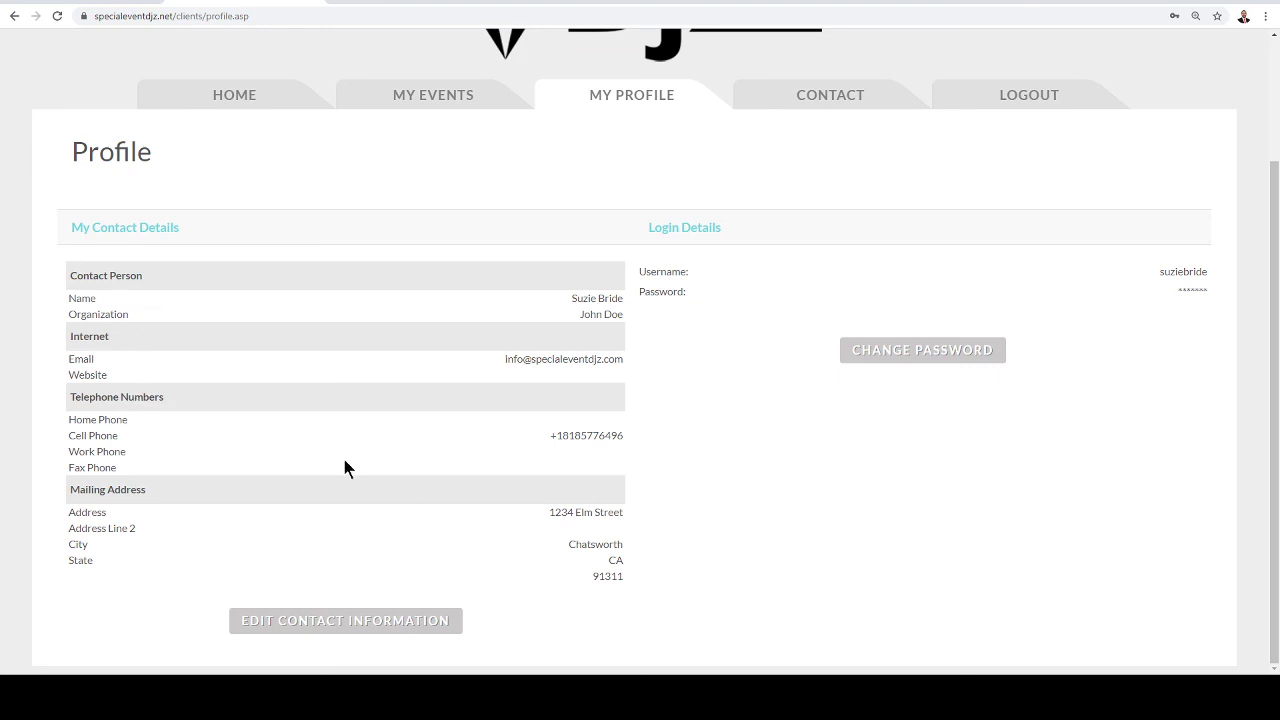
scroll(480, 518, "up", 2)
scroll(531, 411, "down", 2)
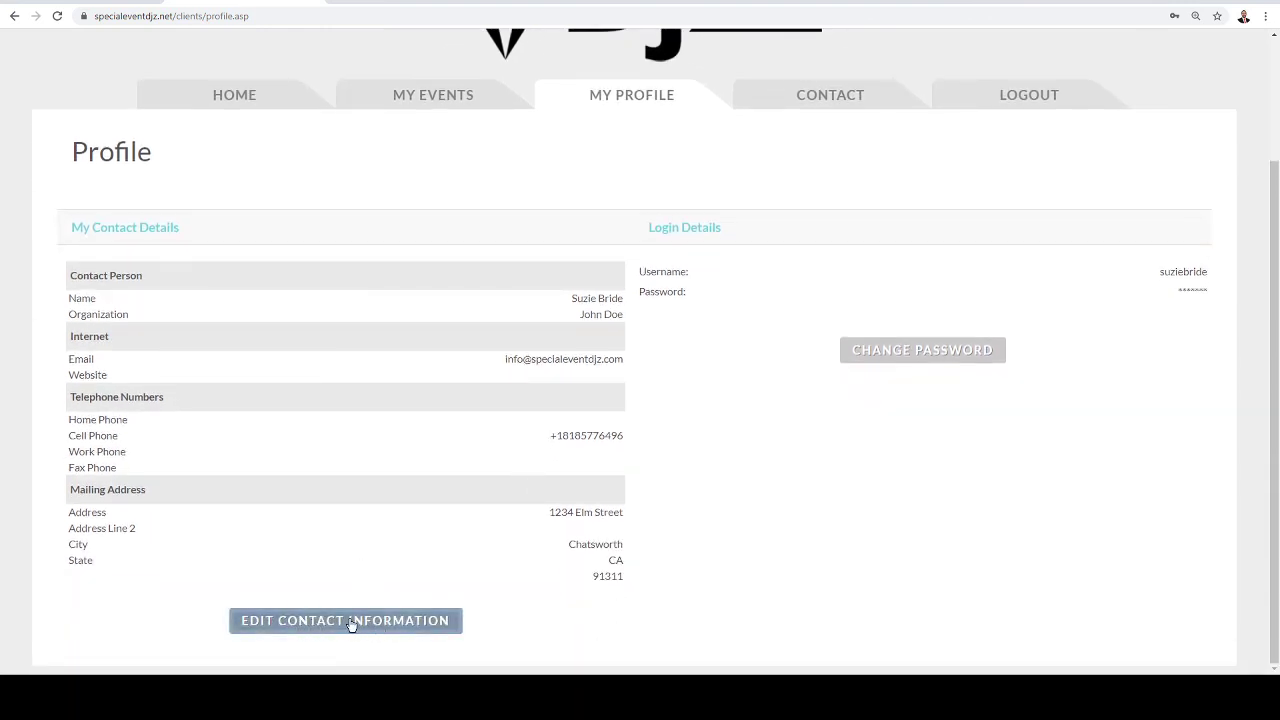
Step: Open the profile's contact information for editing, save it, and review the contact and login details
left_click(368, 622)
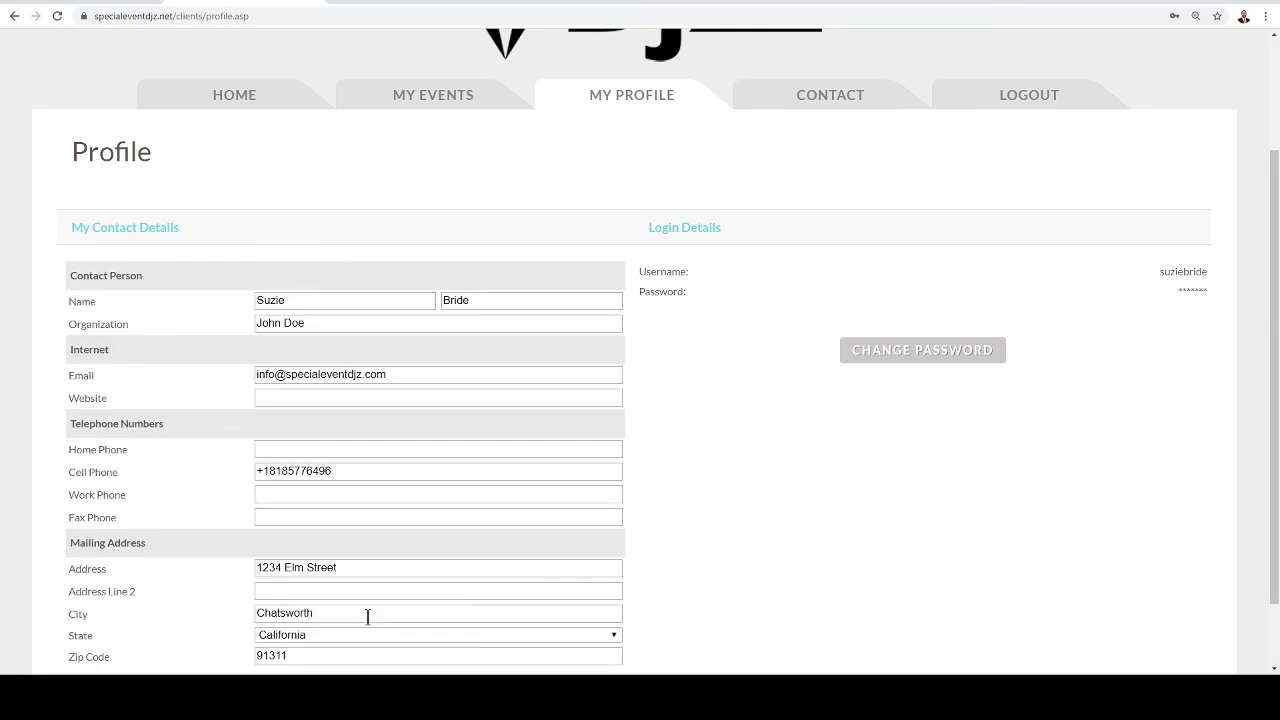
scroll(403, 343, "down", 2)
left_click(358, 622)
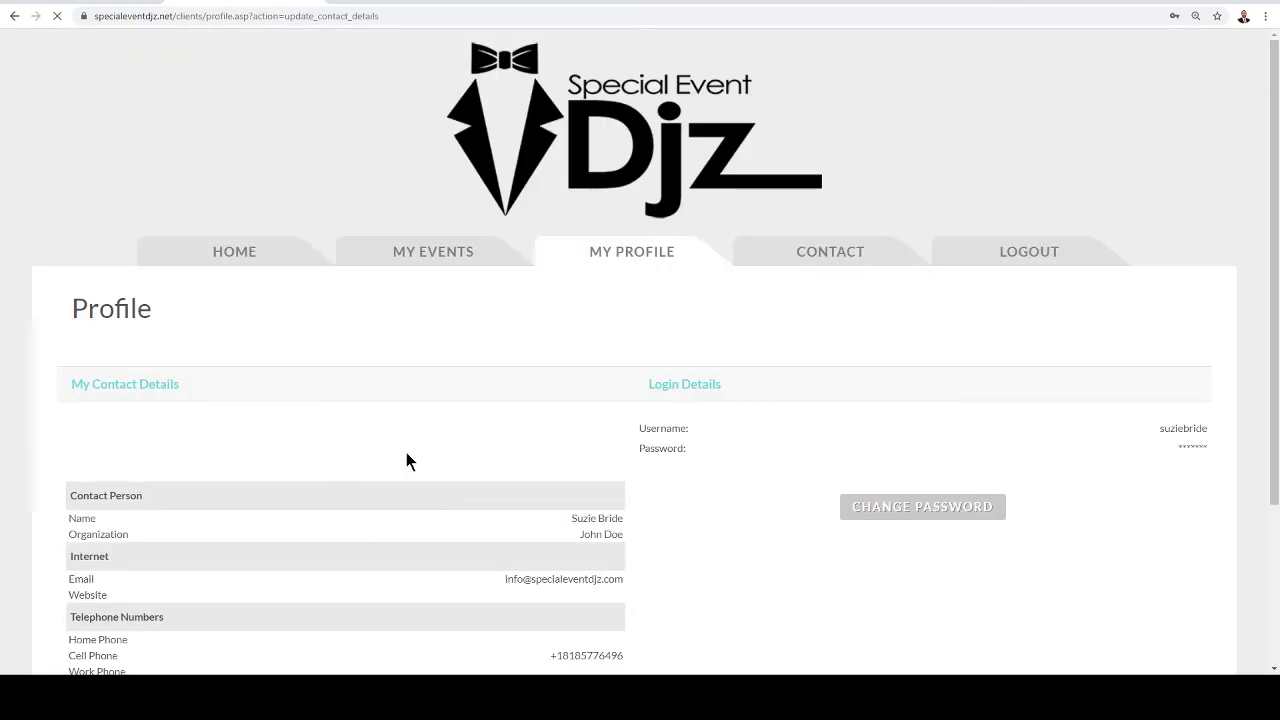
scroll(323, 460, "down", 3)
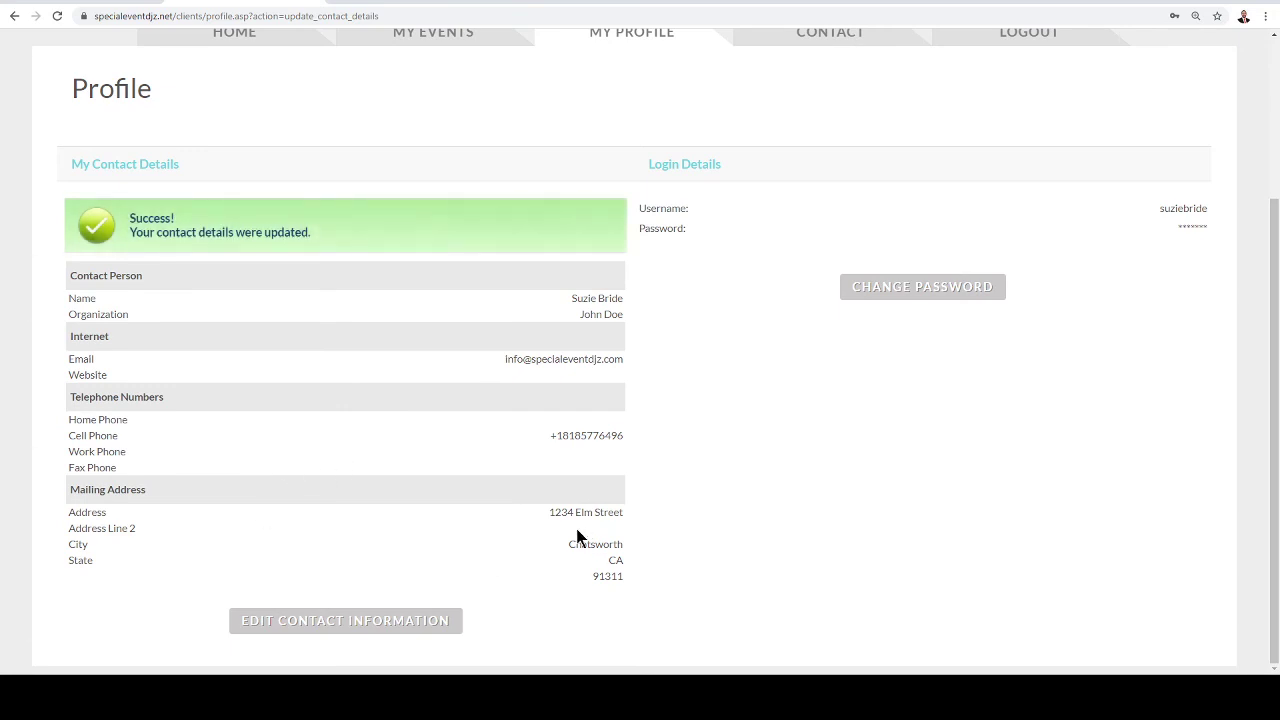
scroll(628, 428, "up", 2)
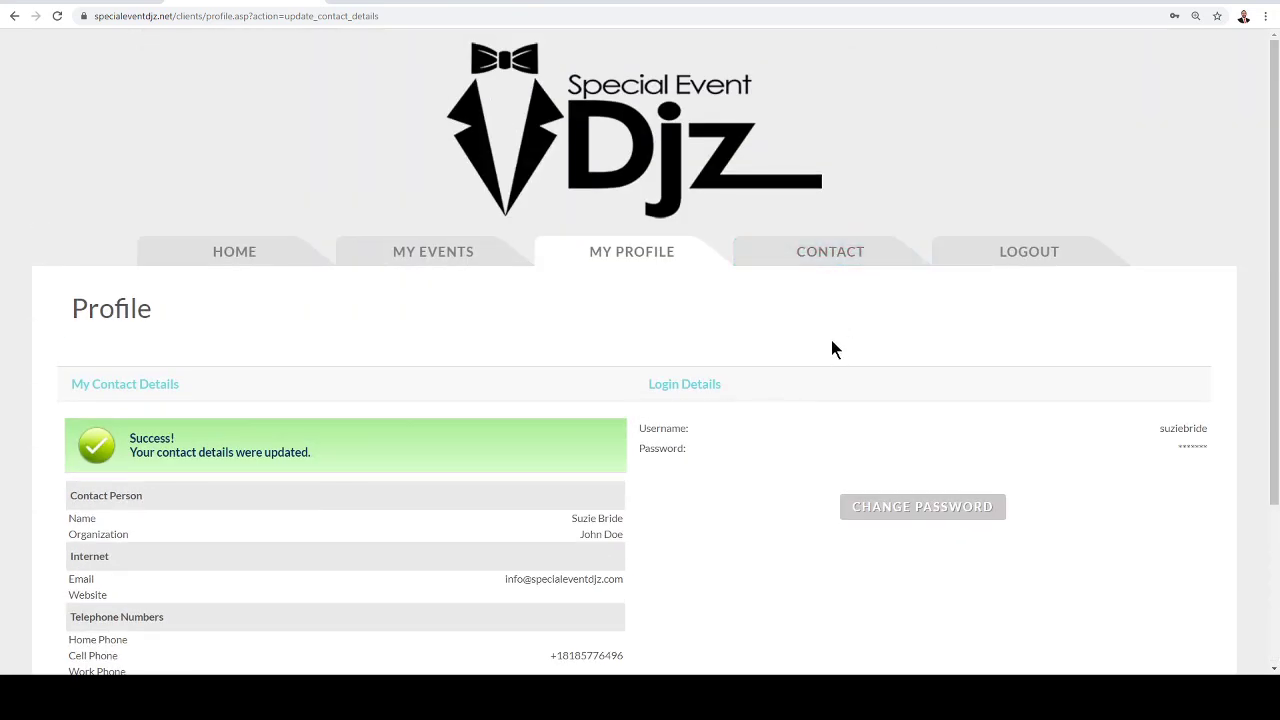
scroll(300, 476, "down", 2)
scroll(600, 410, "up", 2)
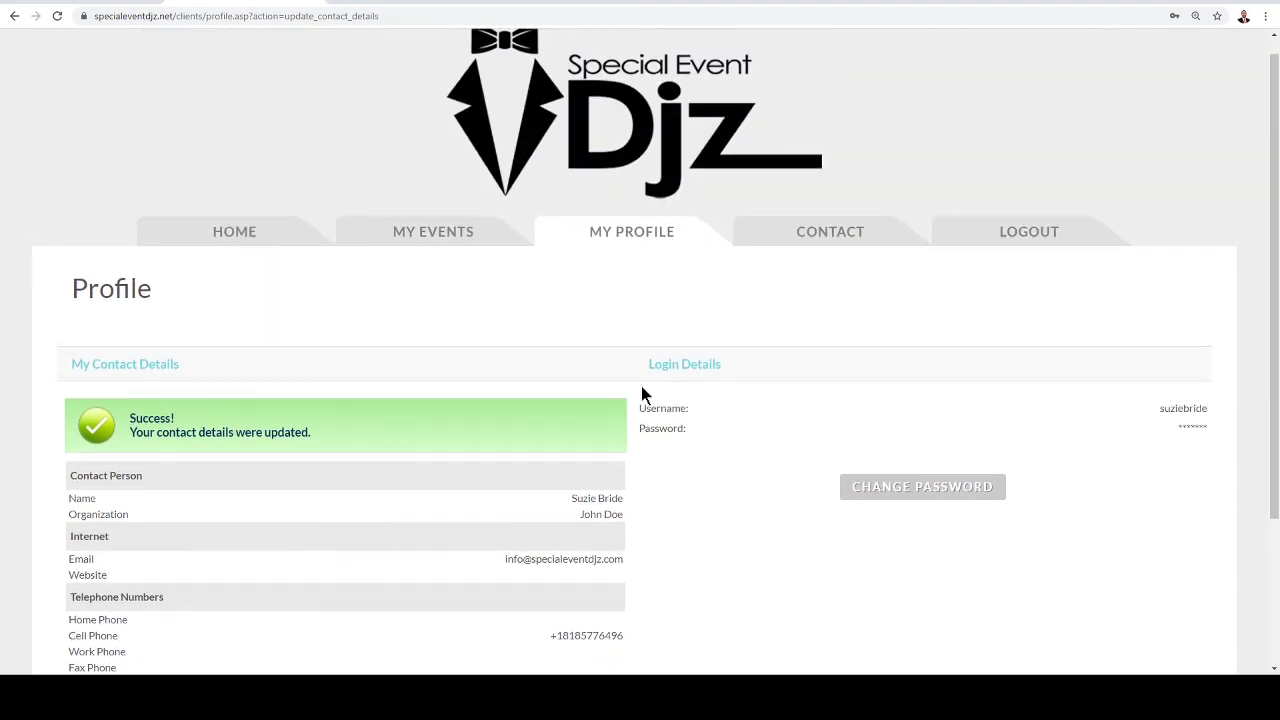
Step: Open the contact page and examine the message form's subject and message fields, the company contact information and the email message history
left_click(836, 245)
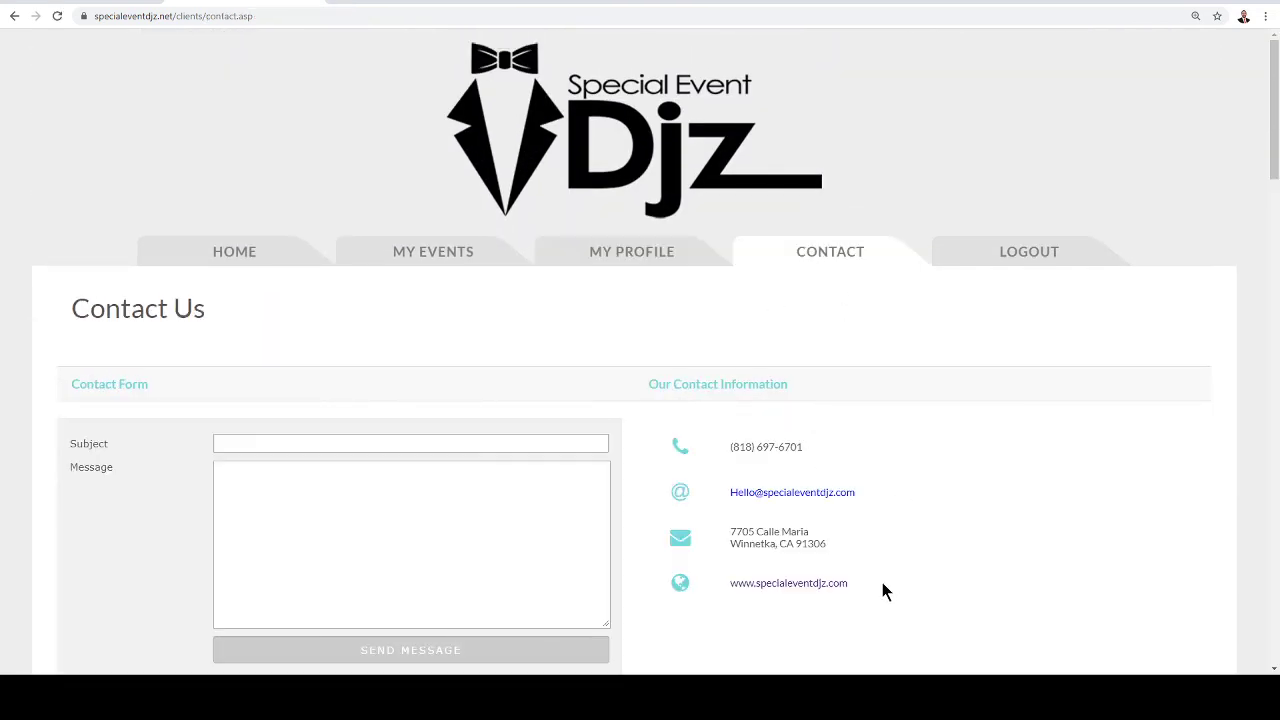
scroll(855, 444, "down", 1)
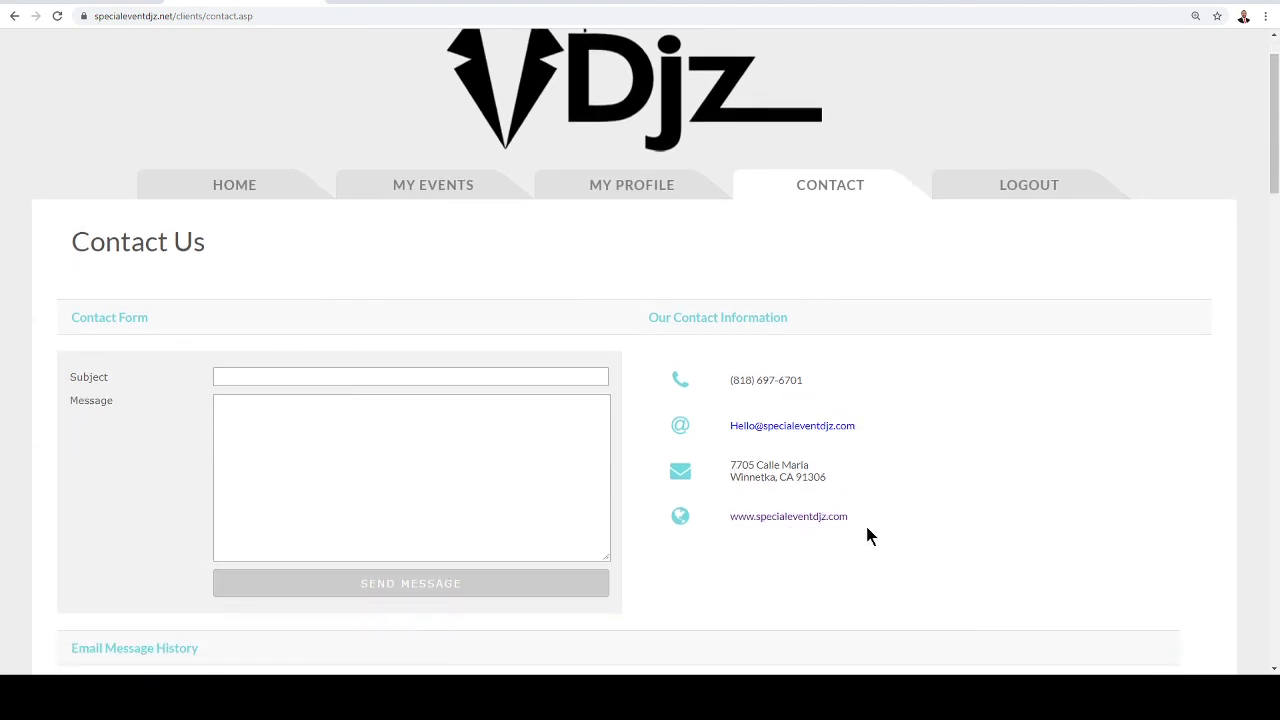
scroll(398, 477, "down", 2)
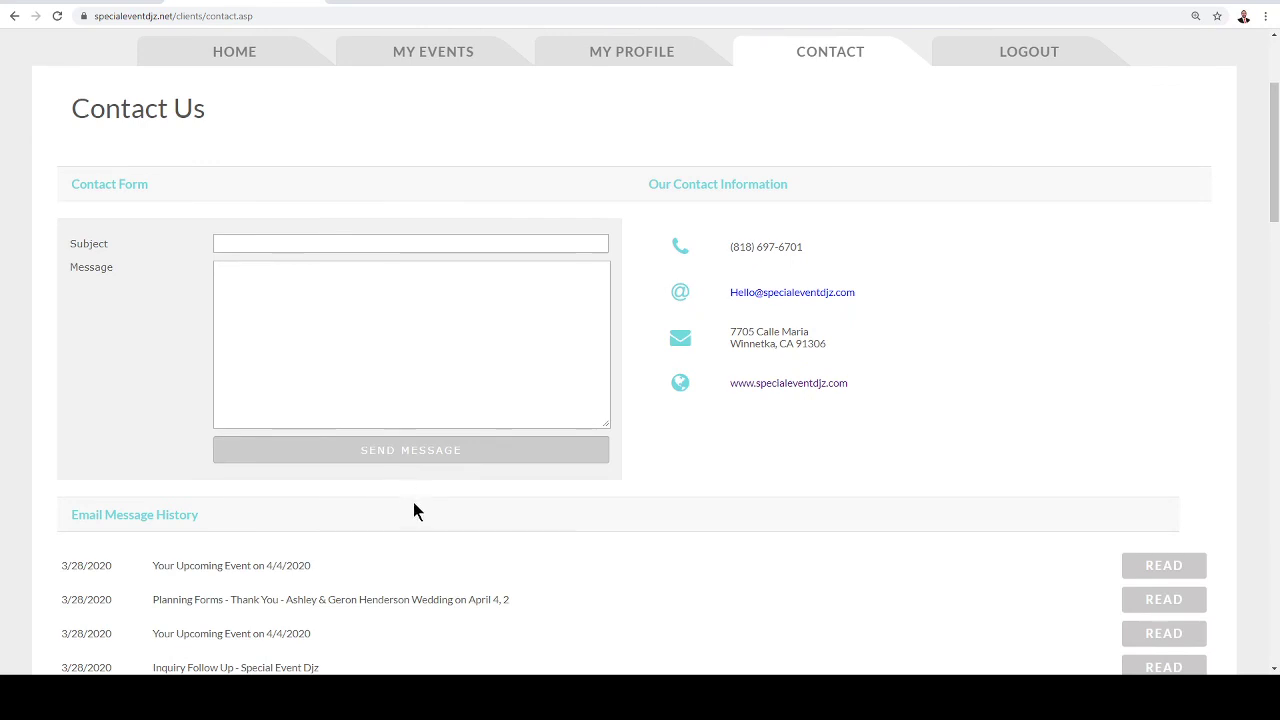
scroll(427, 485, "up", 1)
left_click(271, 309)
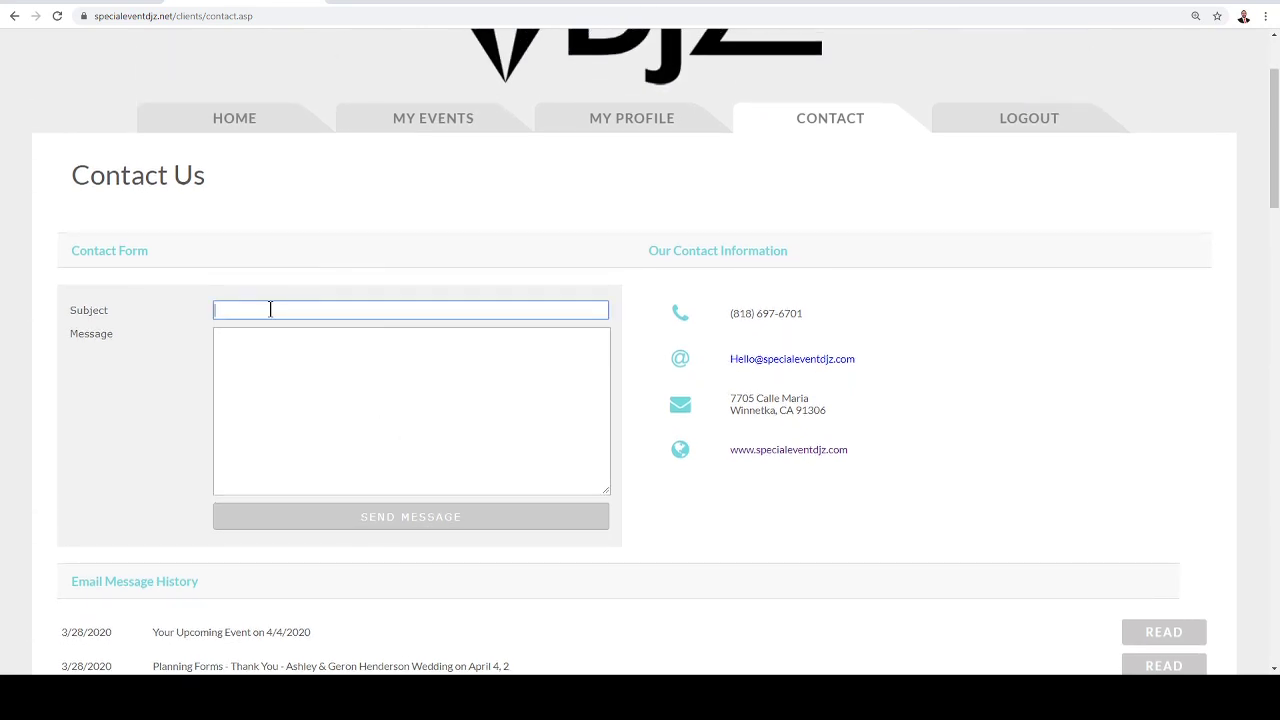
left_click(265, 345)
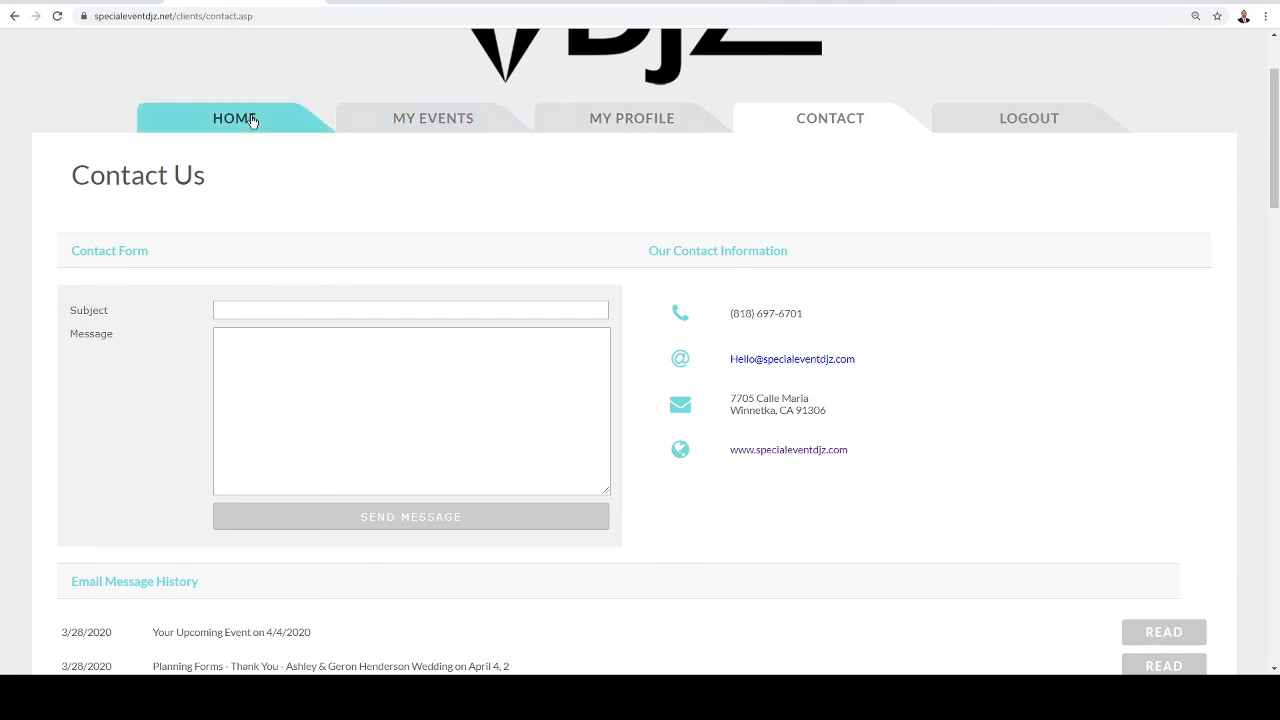
Step: Open the upcoming wedding's event details, review the fees and totals, and open the change request page
left_click(437, 122)
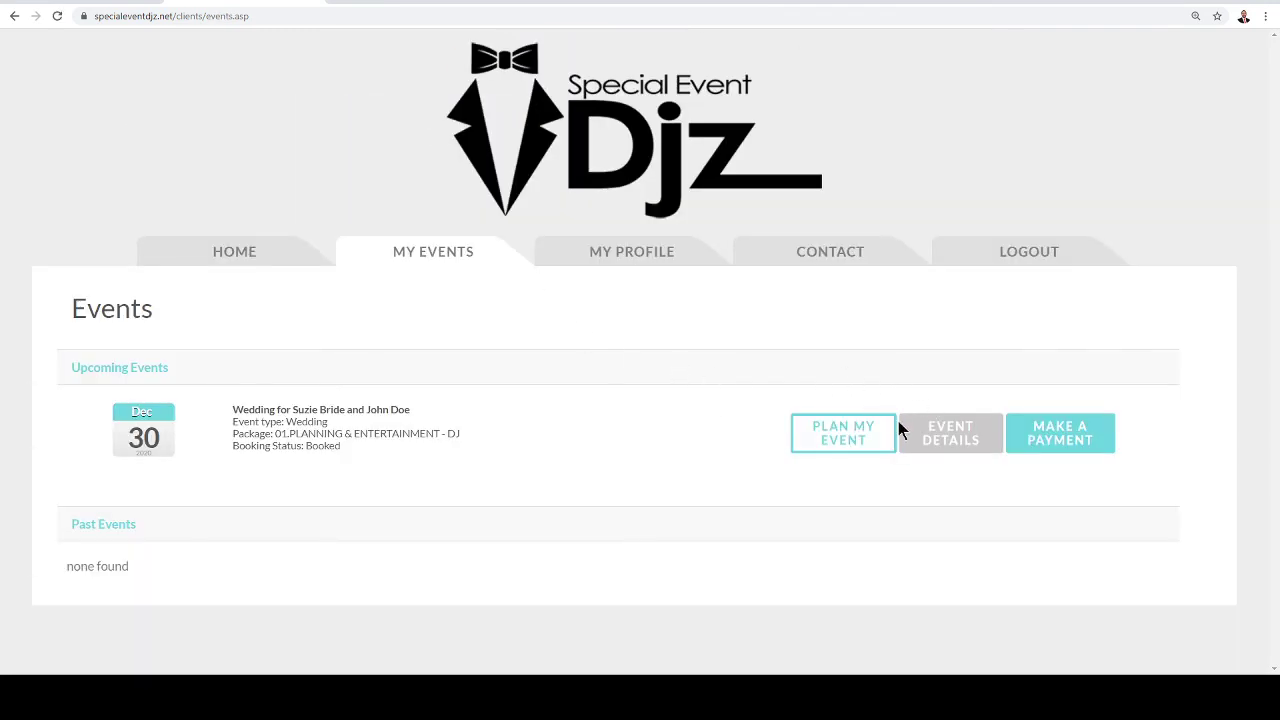
left_click(955, 442)
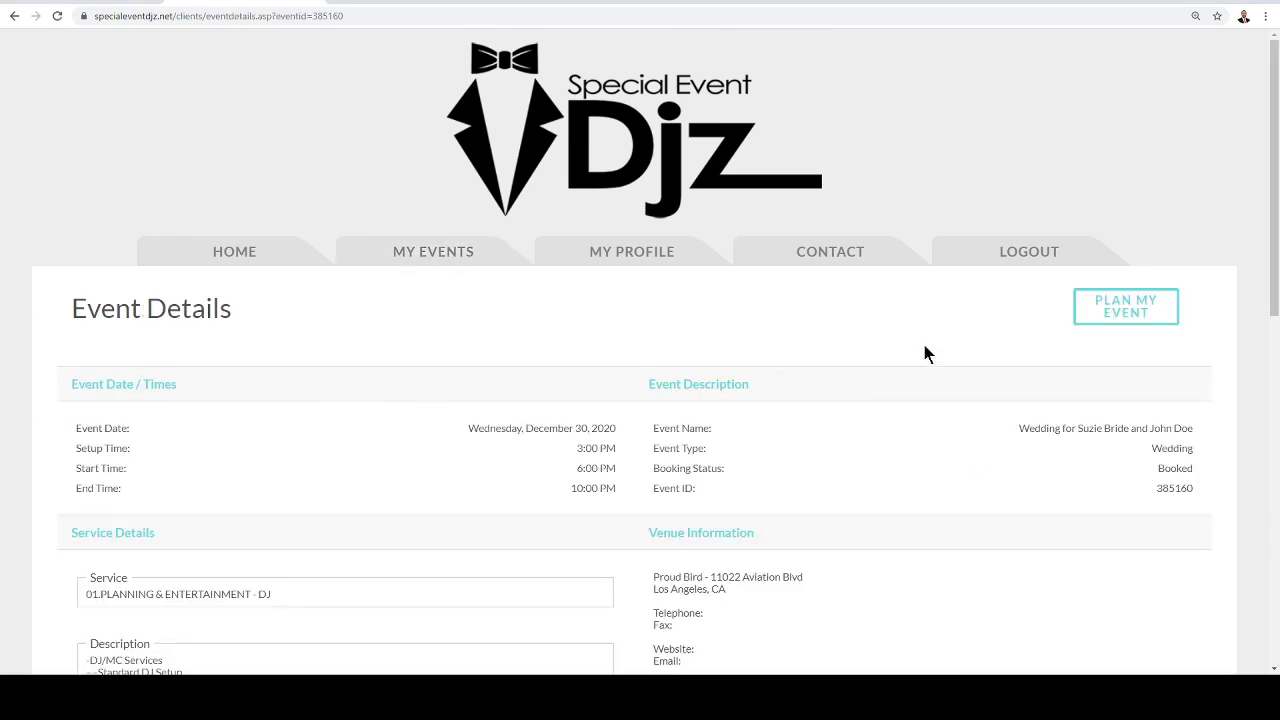
scroll(922, 356, "down", 6)
scroll(881, 344, "down", 3)
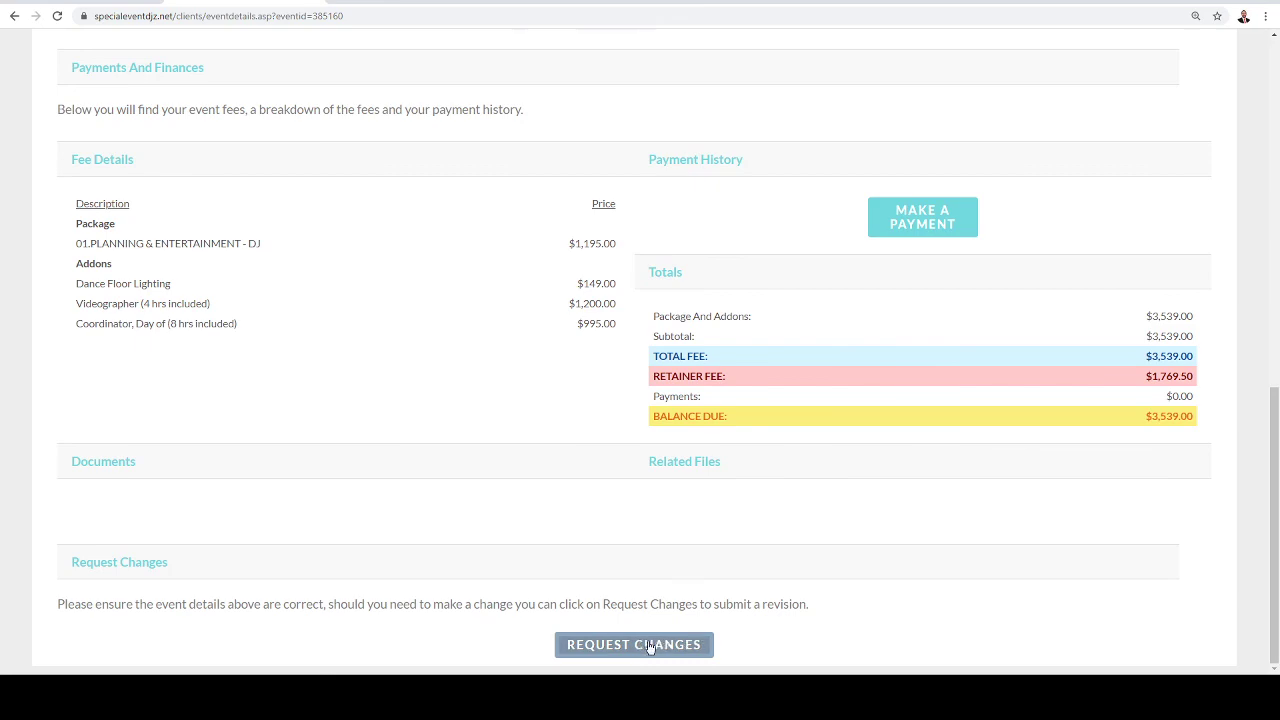
scroll(737, 500, "up", 9)
scroll(731, 471, "down", 9)
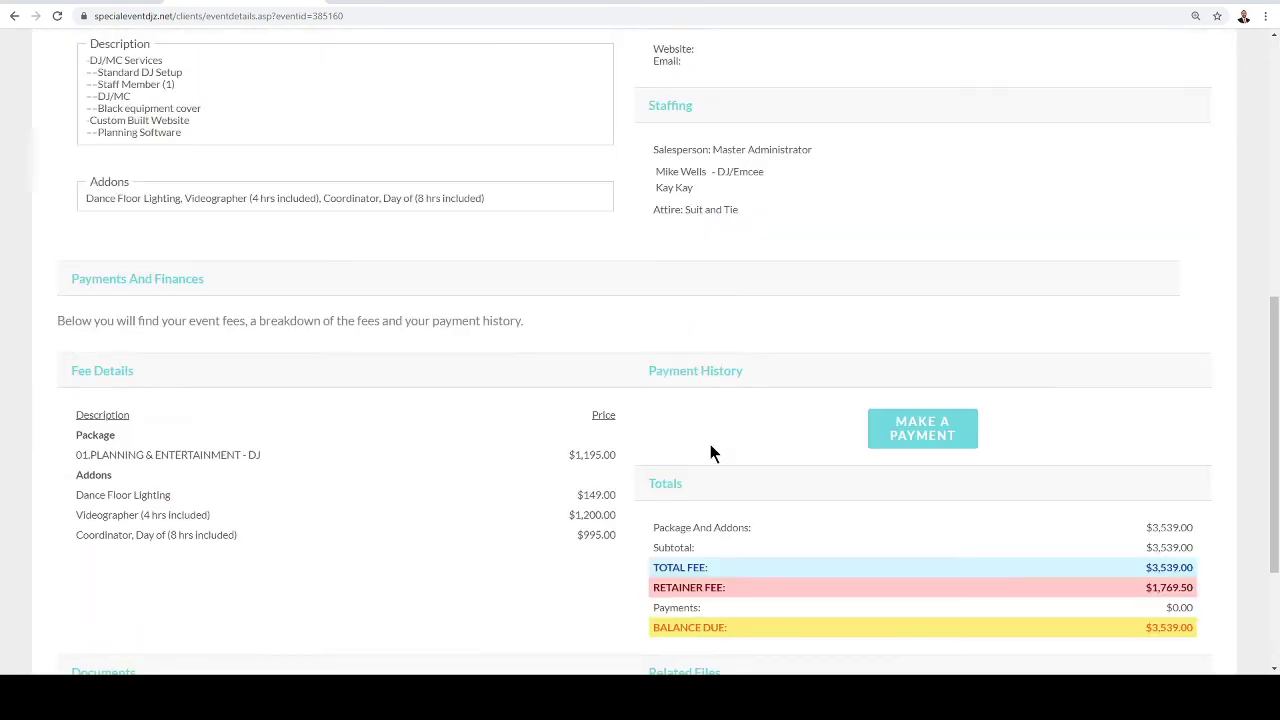
left_click(630, 645)
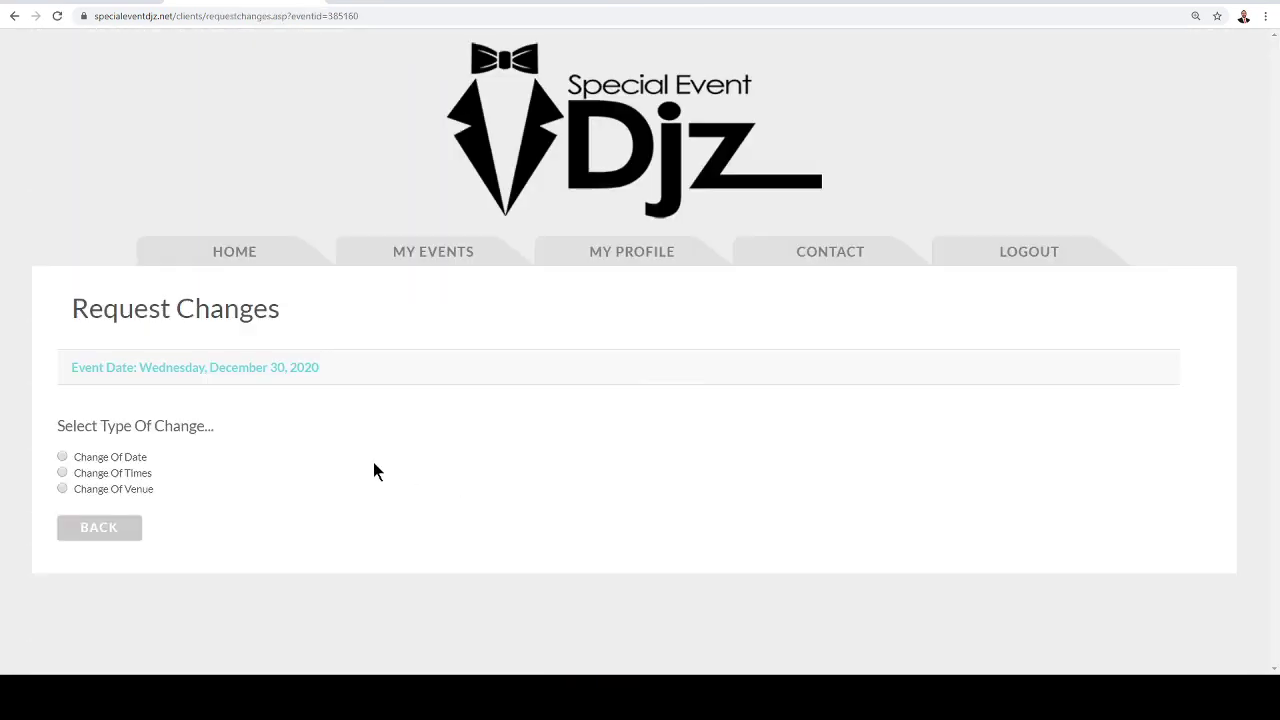
Step: Choose Change Of Venue to view its request fields, and open the contact page to review the message form and email message history
left_click(62, 488)
scroll(540, 452, "down", 2)
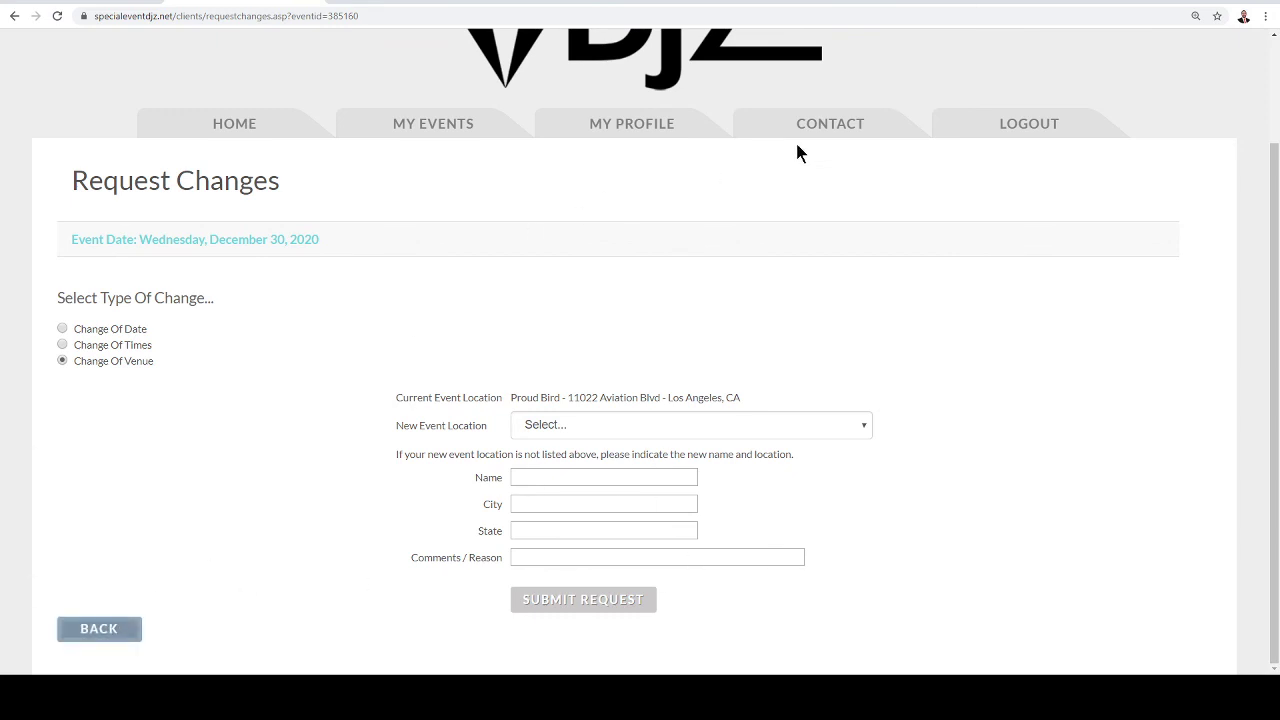
left_click(826, 132)
left_click(463, 440)
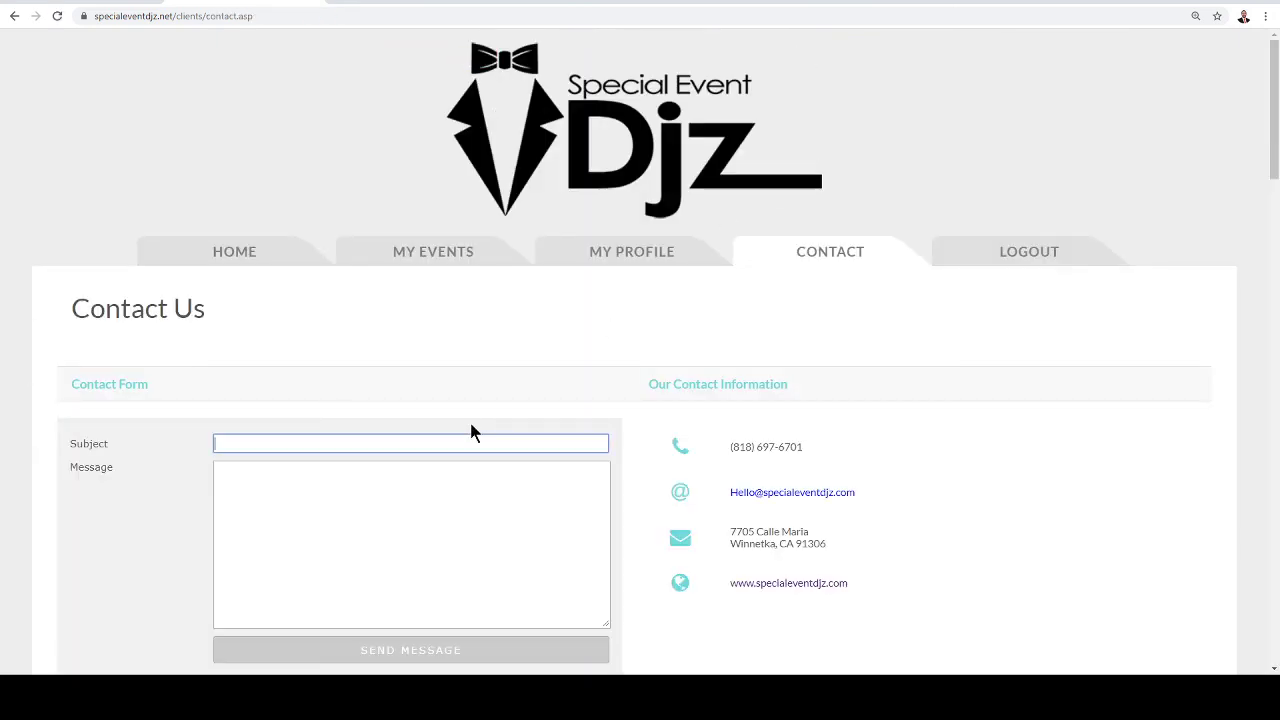
scroll(465, 330, "down", 2)
left_click(480, 198)
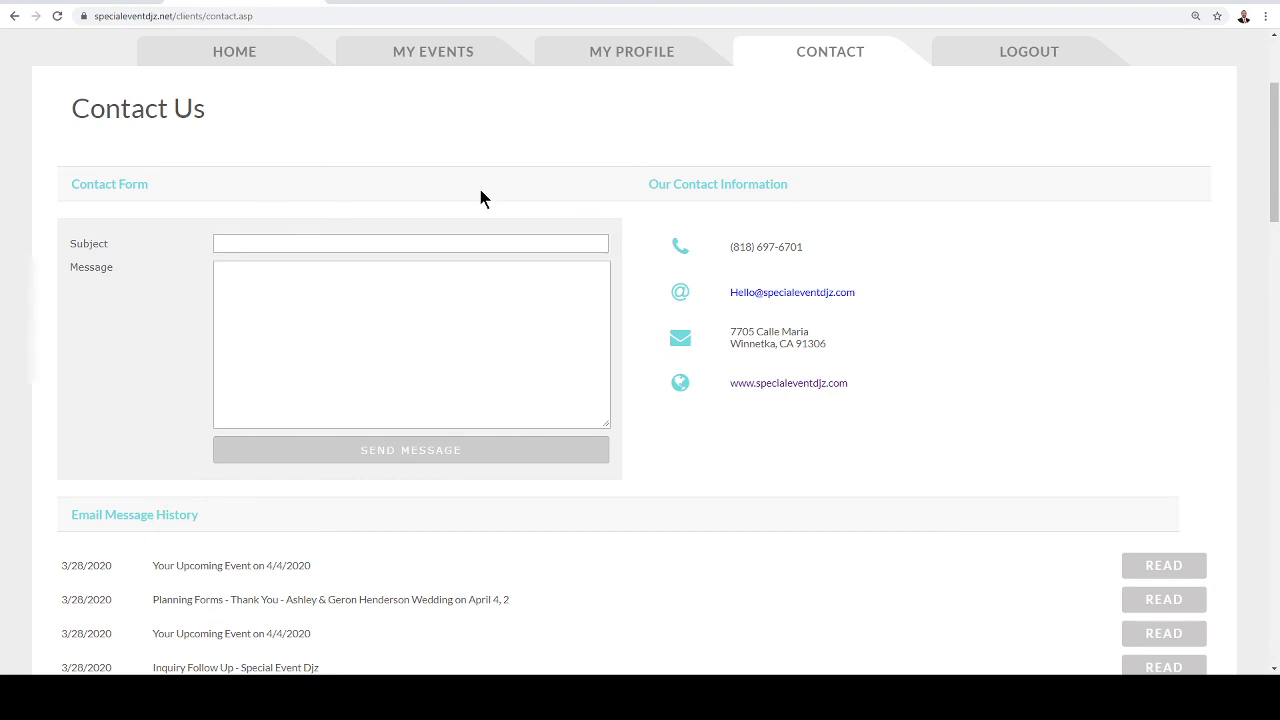
Step: Log out of the client portal and highlight the ".net" part of the site's web address
scroll(988, 203, "up", 4)
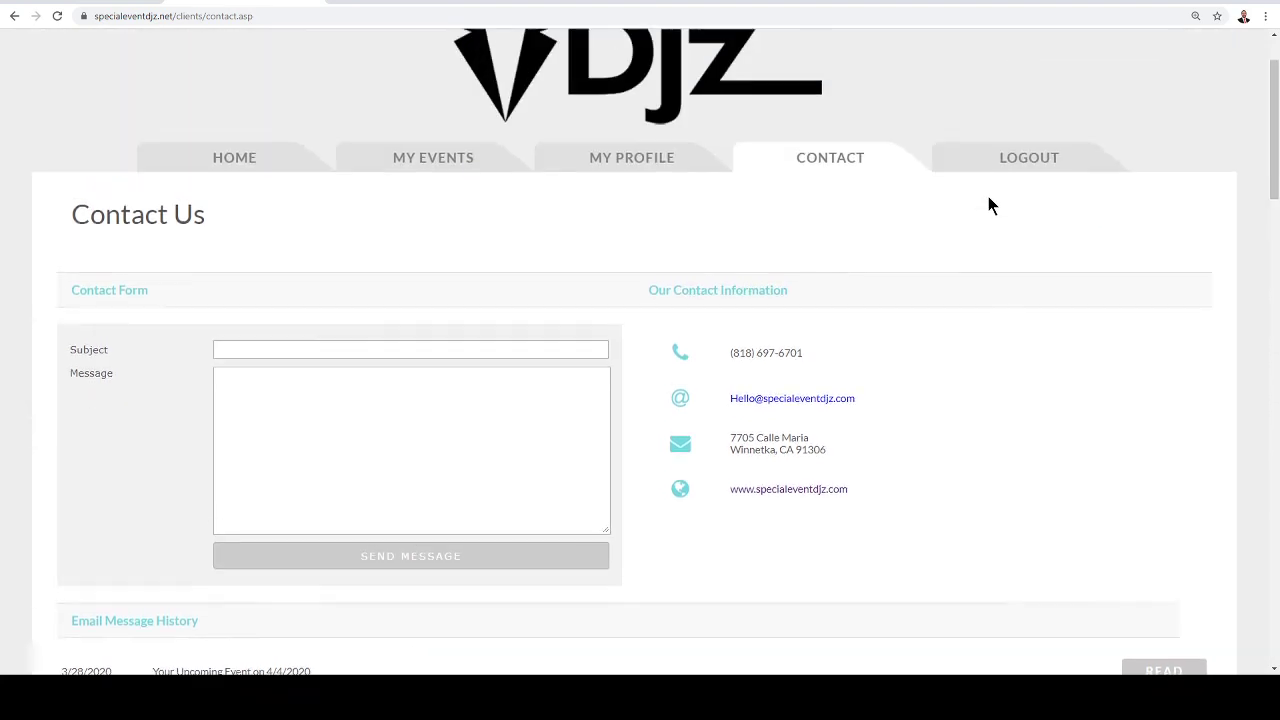
left_click(1008, 255)
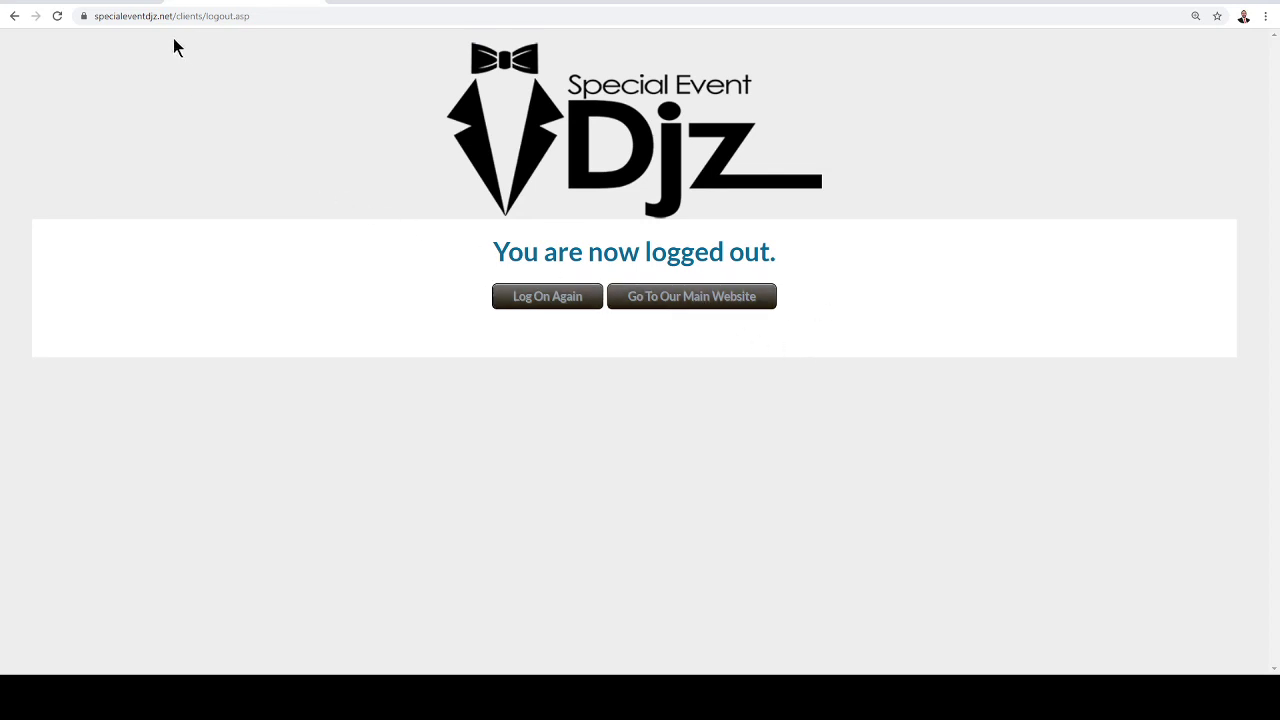
left_click_drag(161, 22, 173, 15)
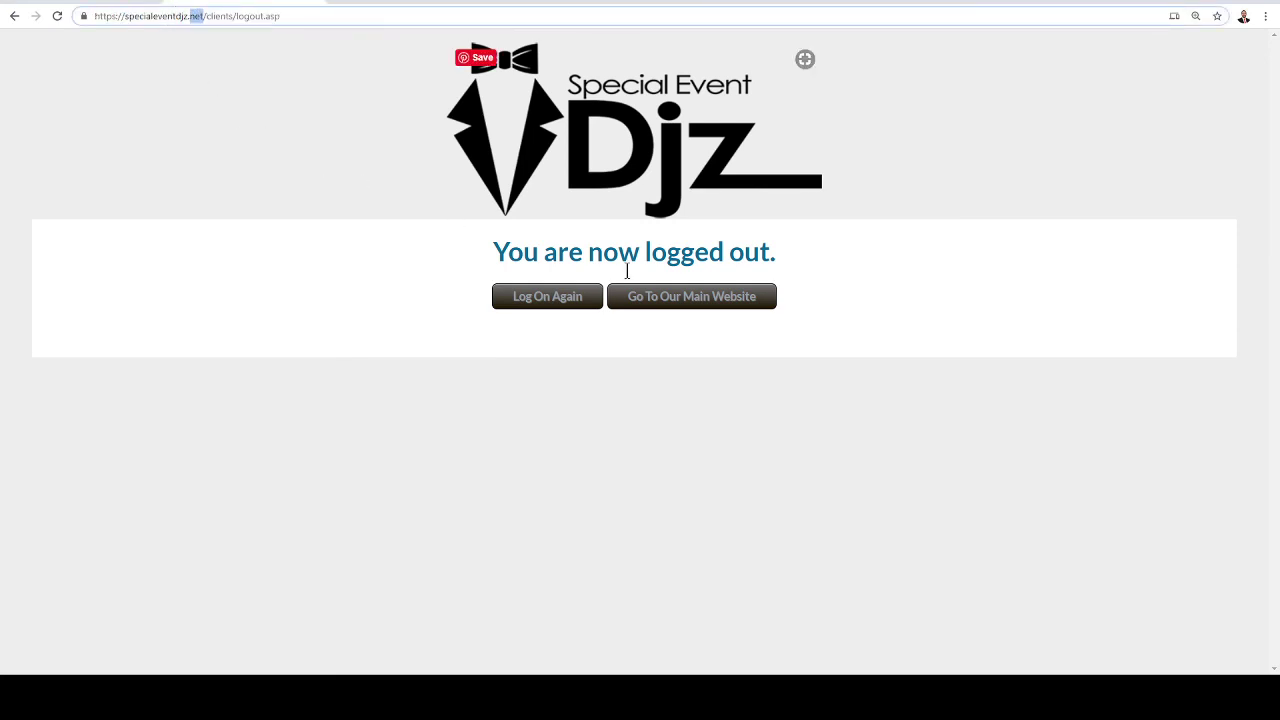